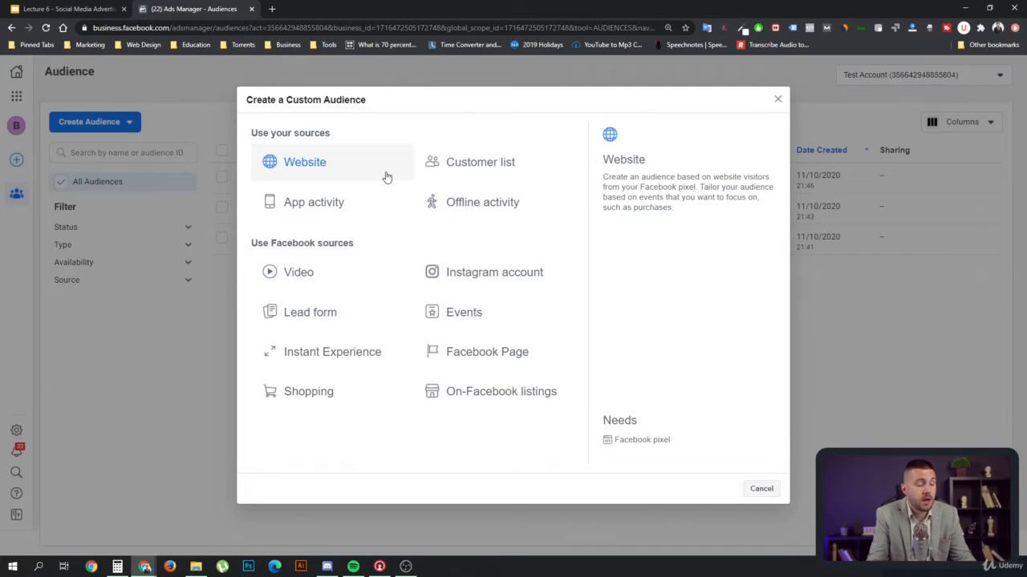
Start a custom audience from the website source and base it on the PageView event
click(333, 165)
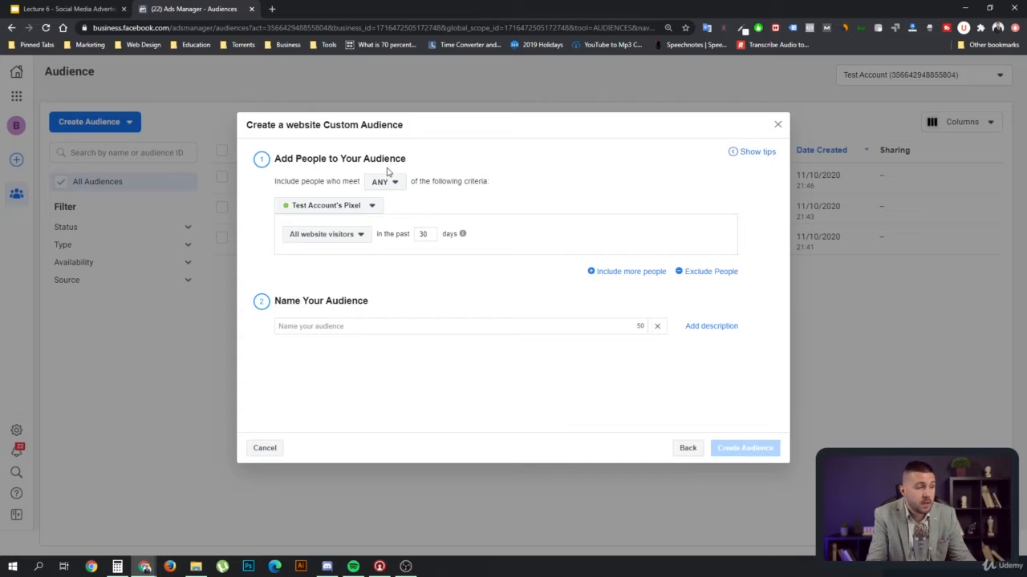
click(348, 237)
scroll(385, 329, down, 1)
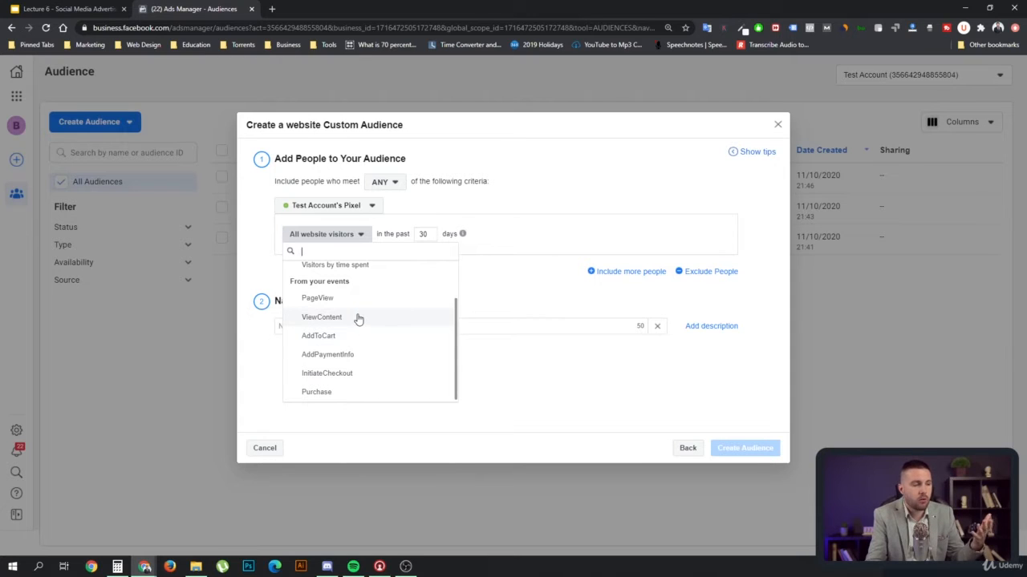
click(354, 319)
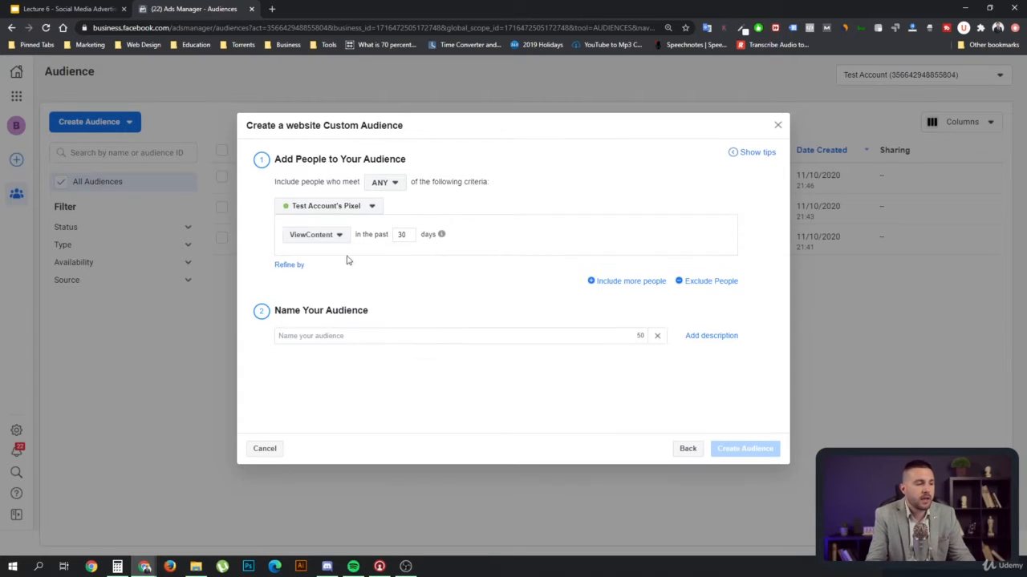
click(337, 237)
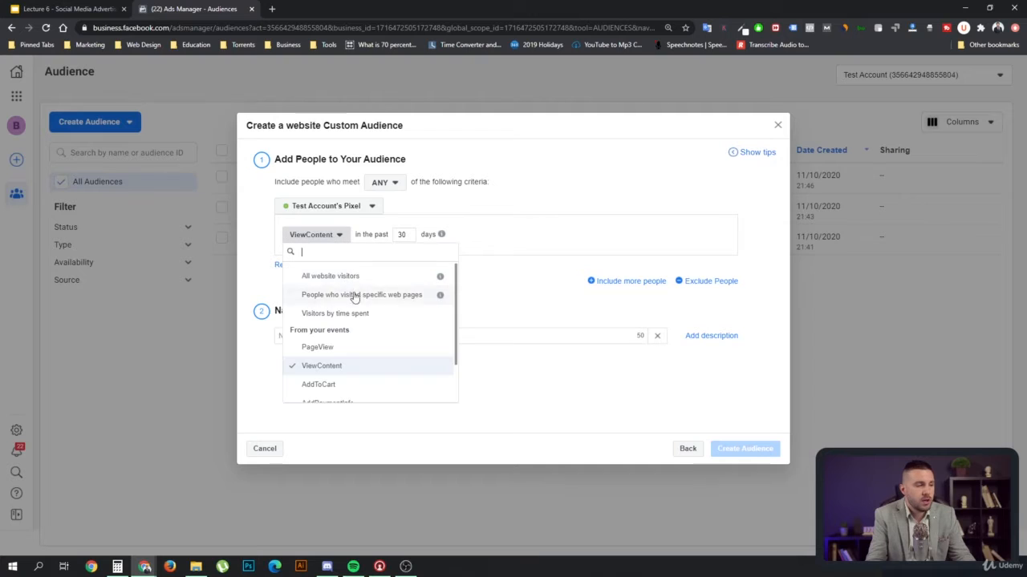
click(359, 347)
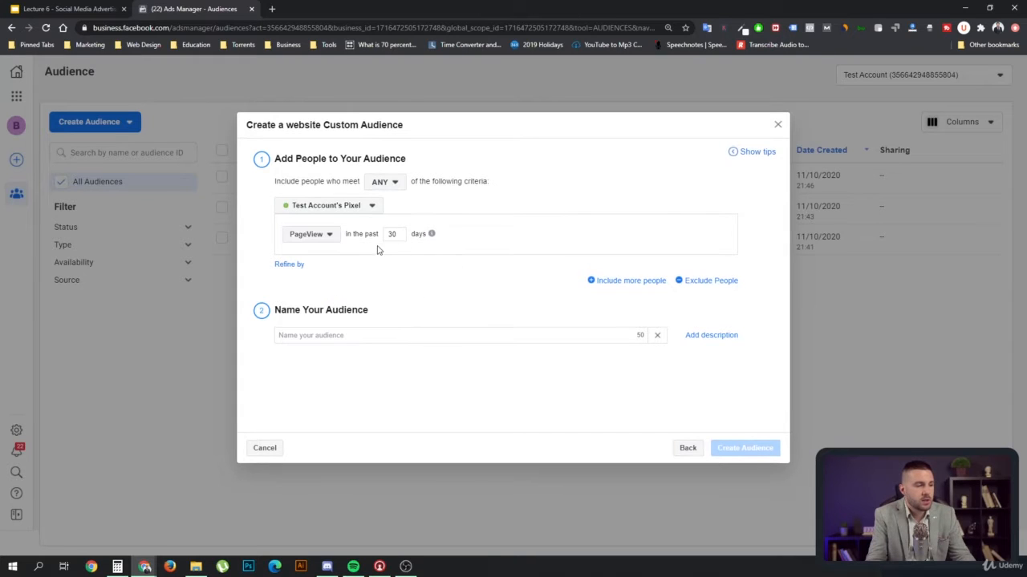
Refine the PageView rule to URLs containing startup-masters.com/masters-academy
click(292, 266)
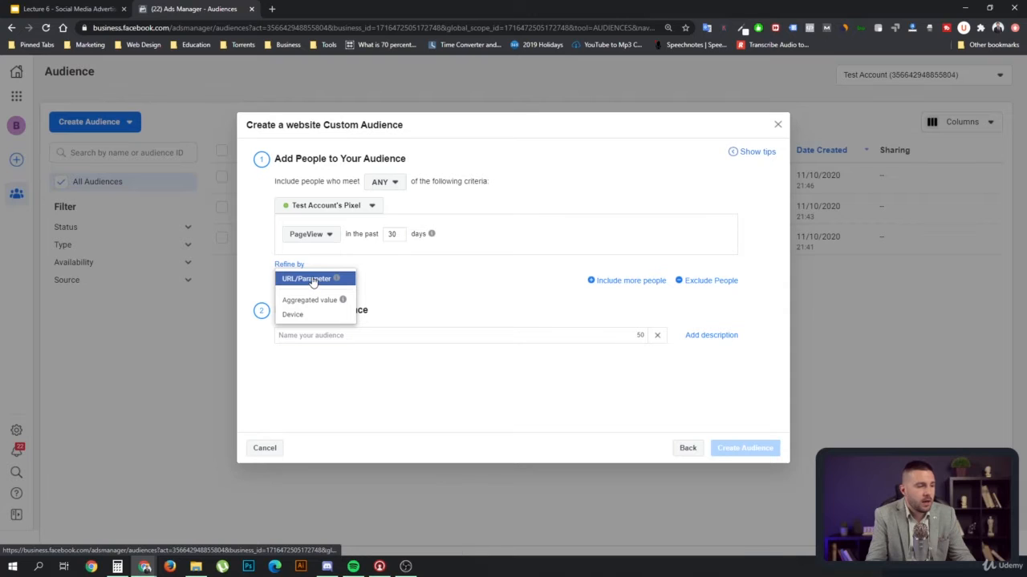
click(313, 280)
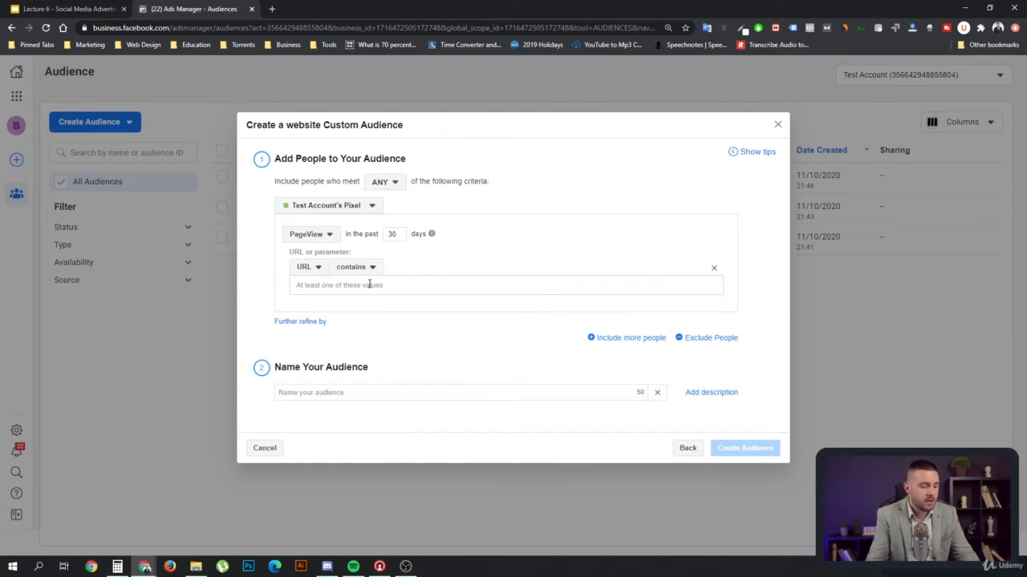
text(st)
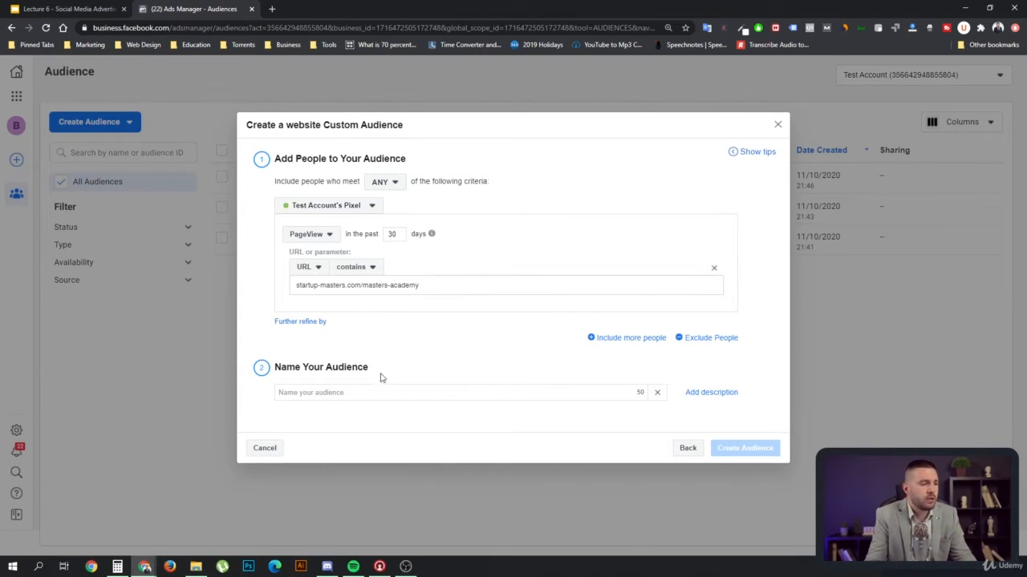
Name the audience "Landing Page Visitors", create it and finish the creation dialog
click(339, 393)
text(Landi)
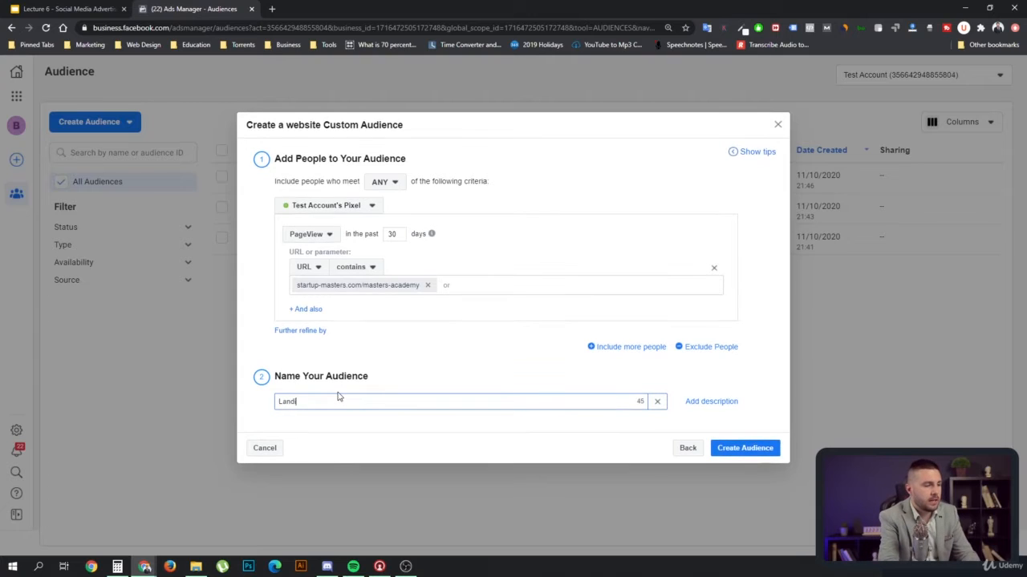
text(ng Page Visitors)
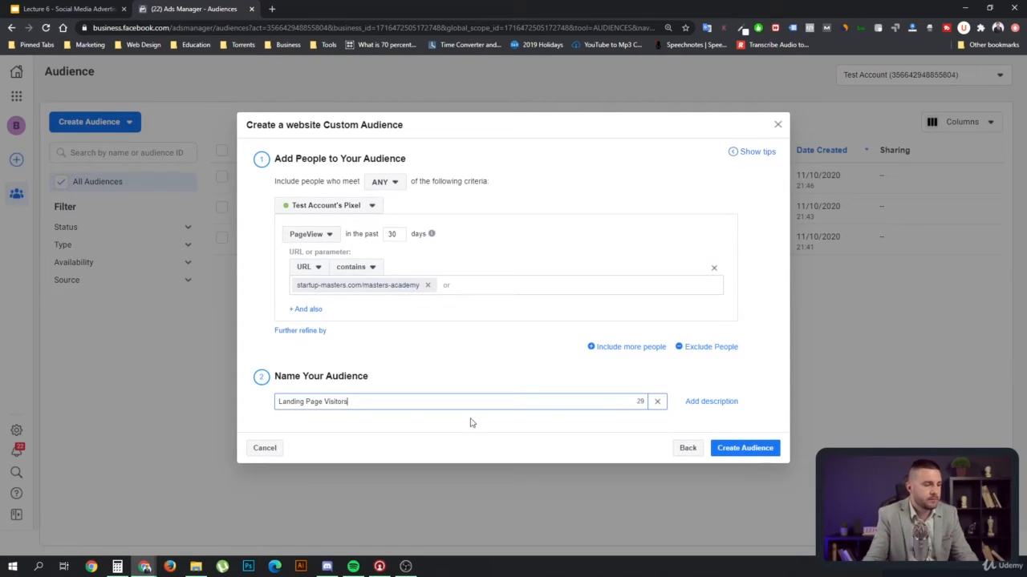
click(746, 448)
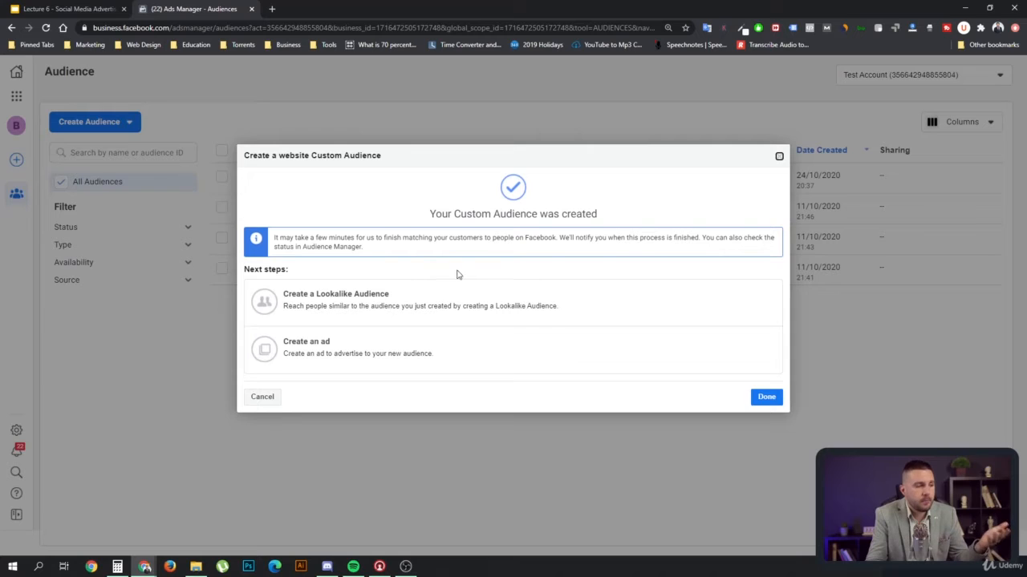
click(766, 397)
mouse_move(298, 210)
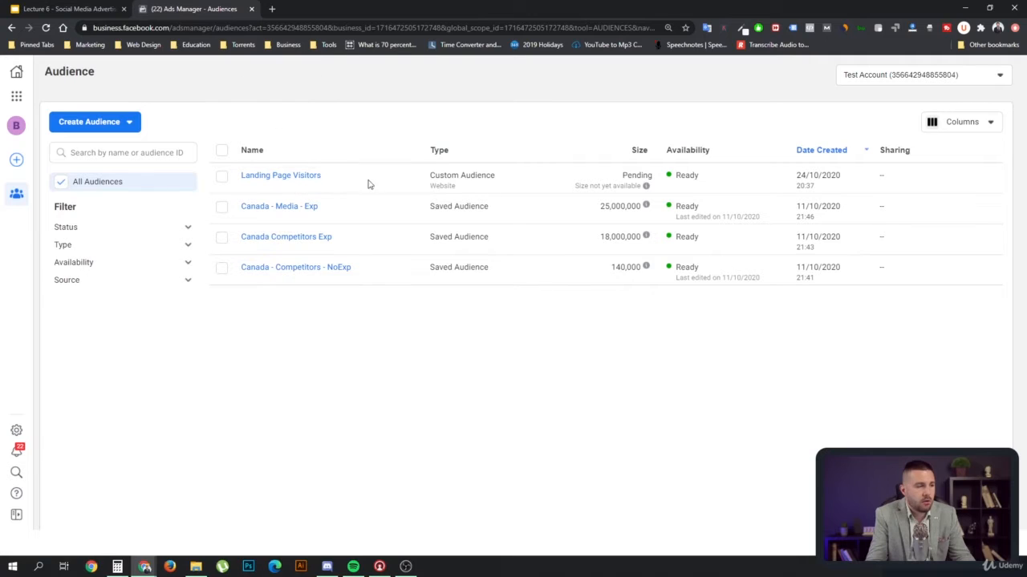
mouse_move(304, 179)
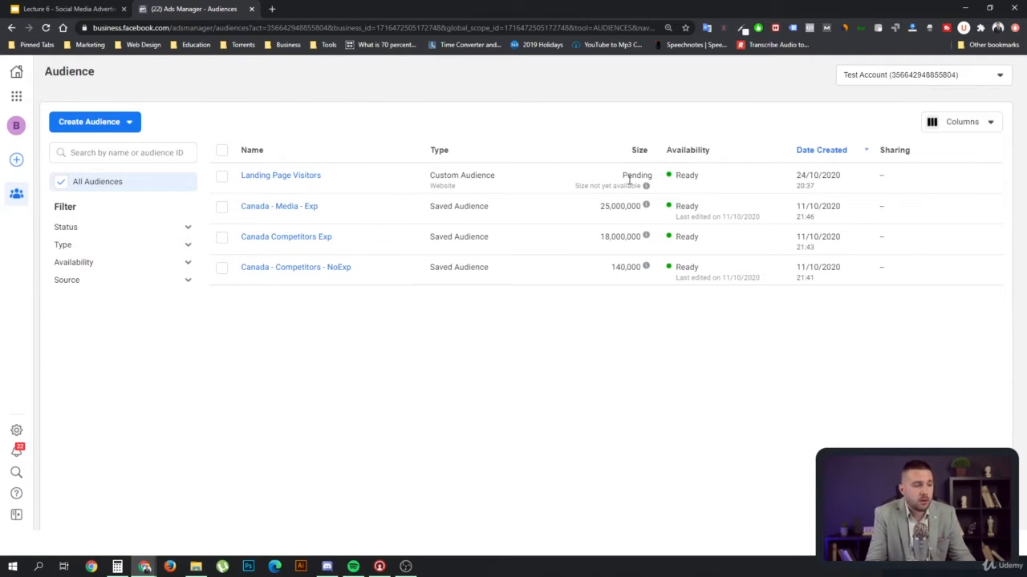
mouse_move(646, 186)
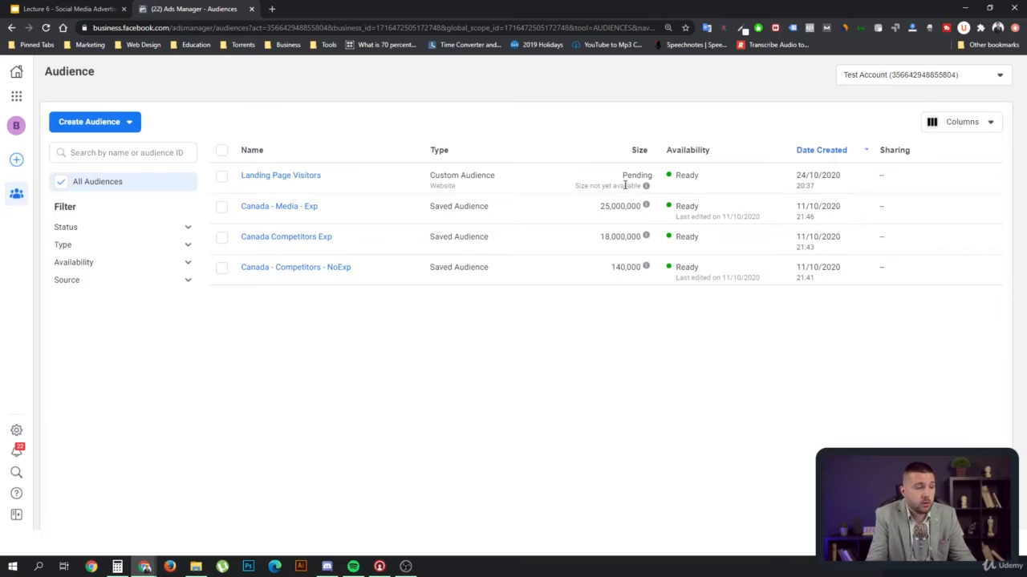
Start another custom audience from the website source and base it on the AddToCart event
click(110, 122)
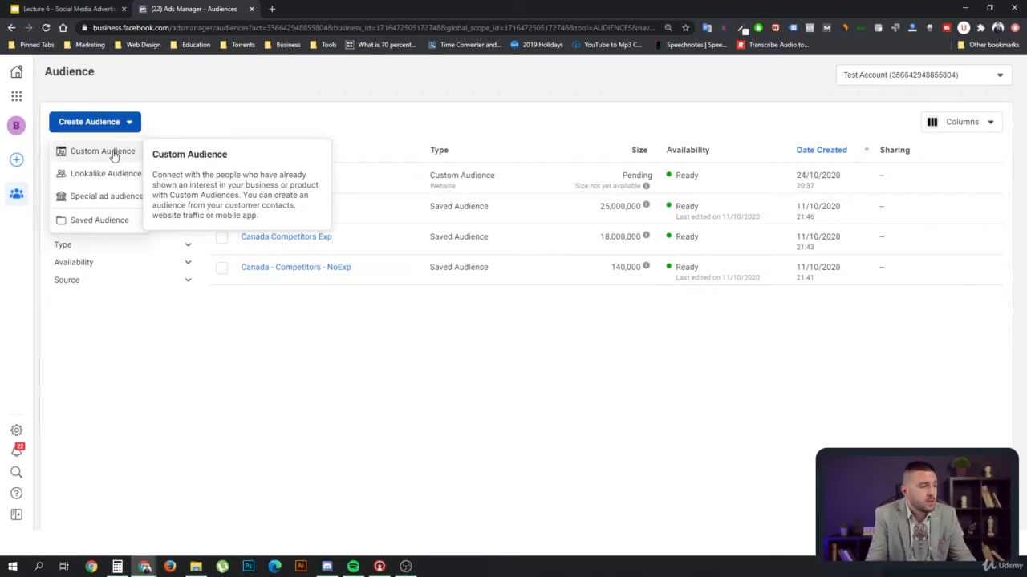
click(112, 152)
key(Escape)
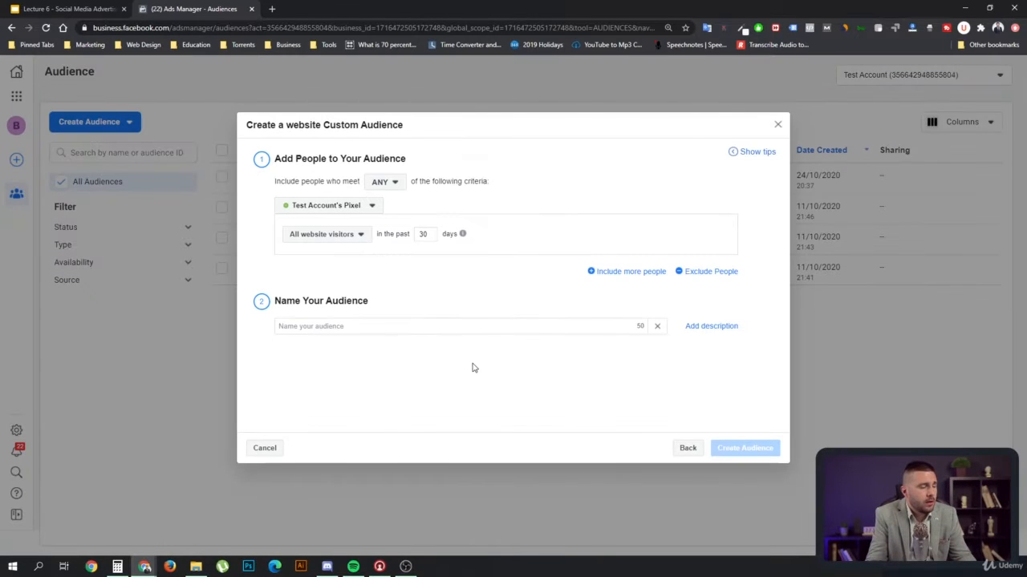
click(362, 245)
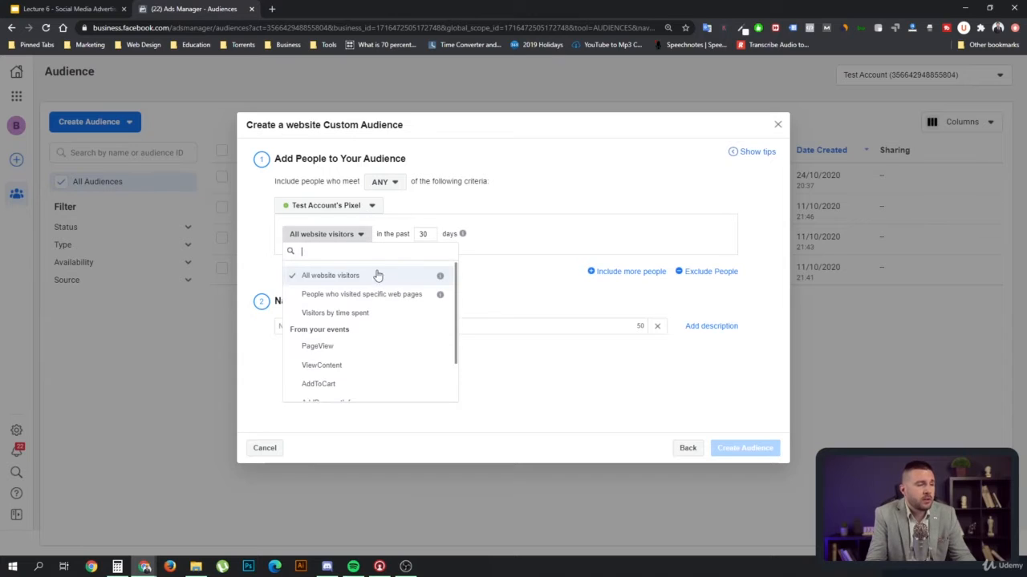
scroll(394, 364, down, 1)
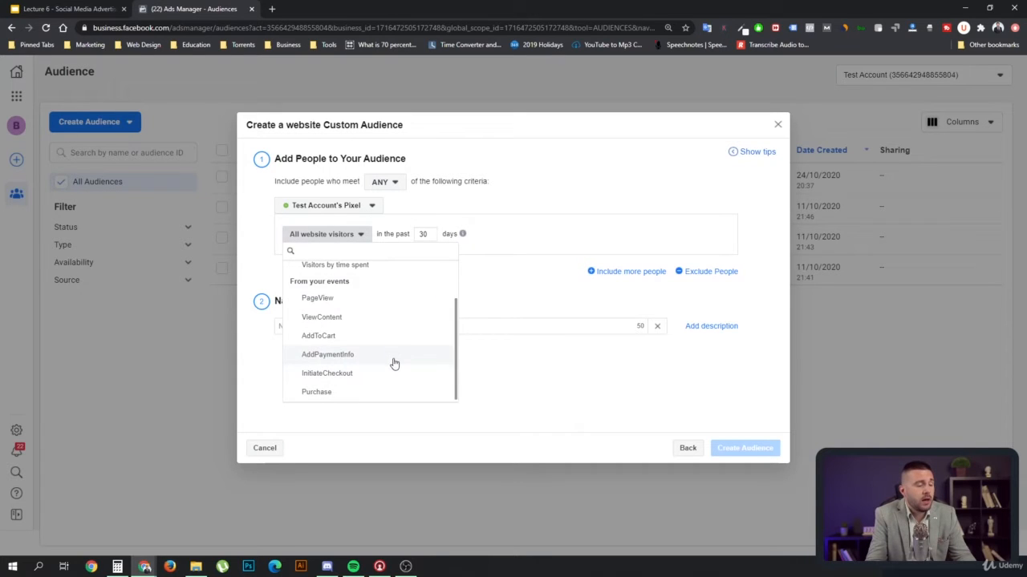
click(353, 337)
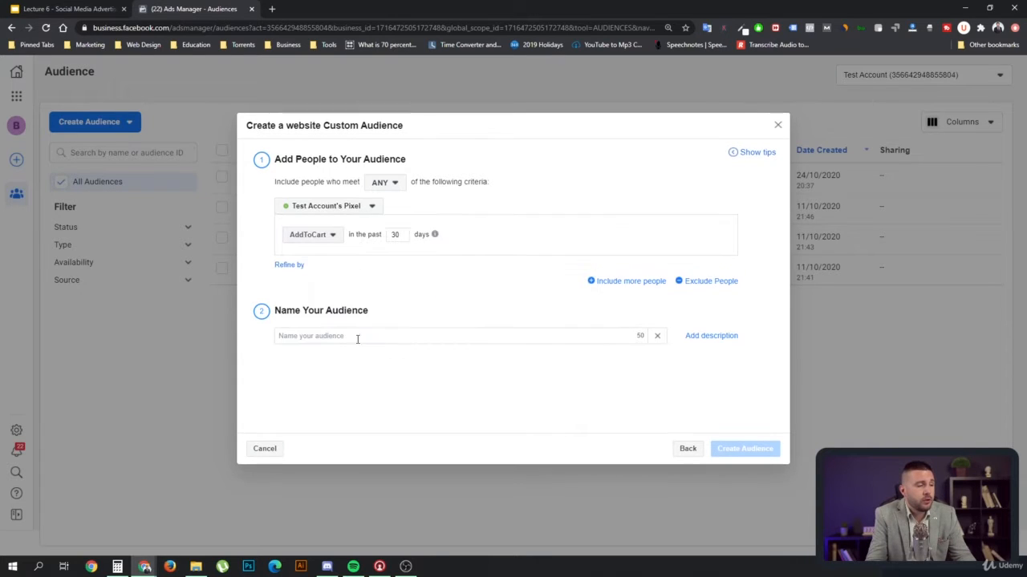
Refine the AddToCart rule by aggregated value so that the sum of value is greater than 90
click(288, 265)
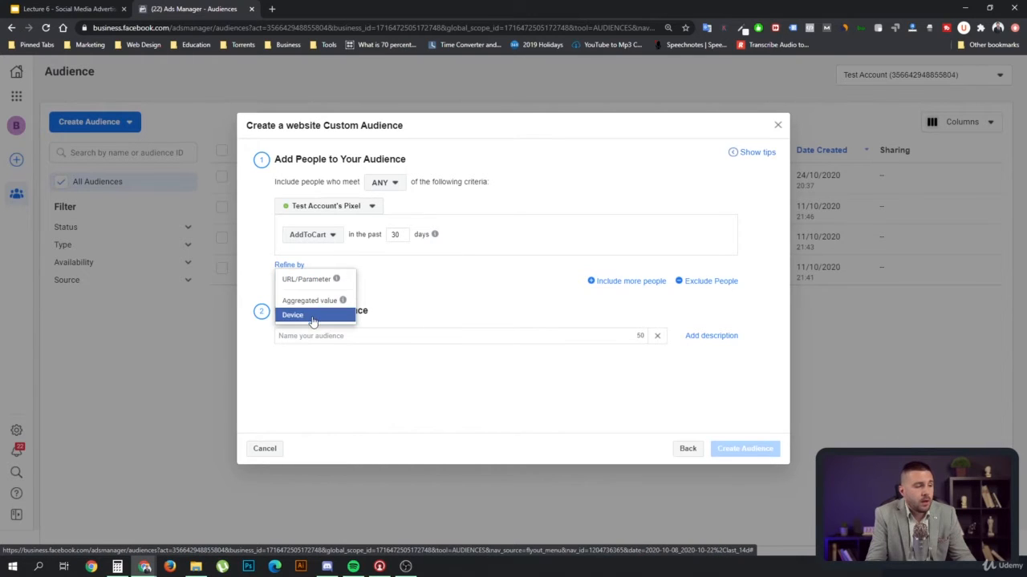
click(312, 302)
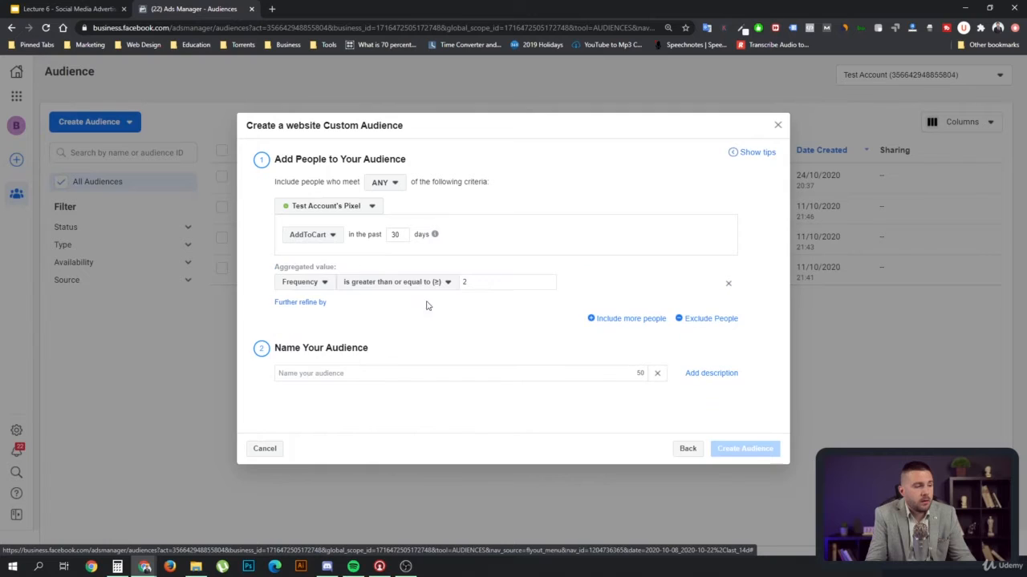
click(295, 285)
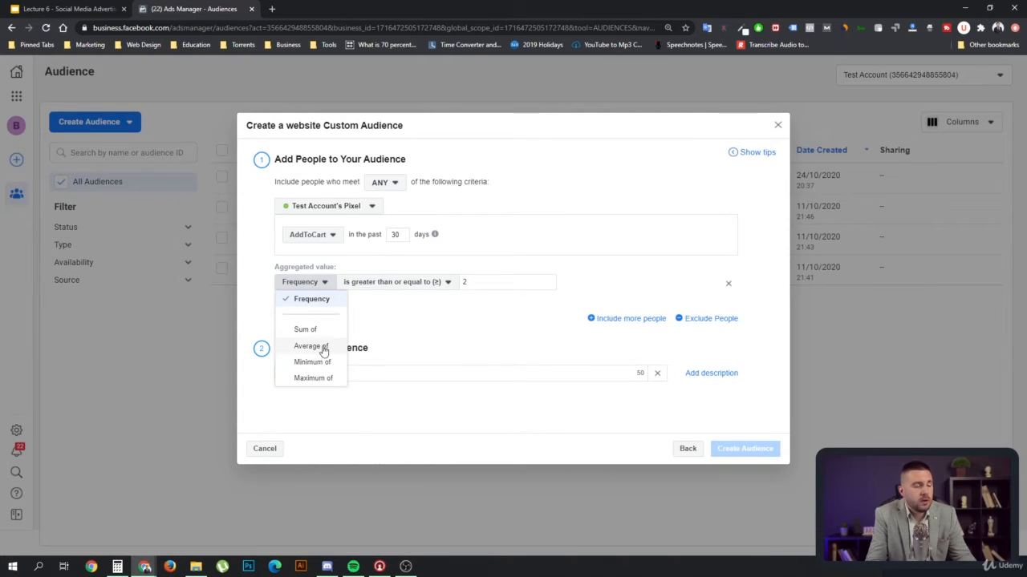
click(306, 330)
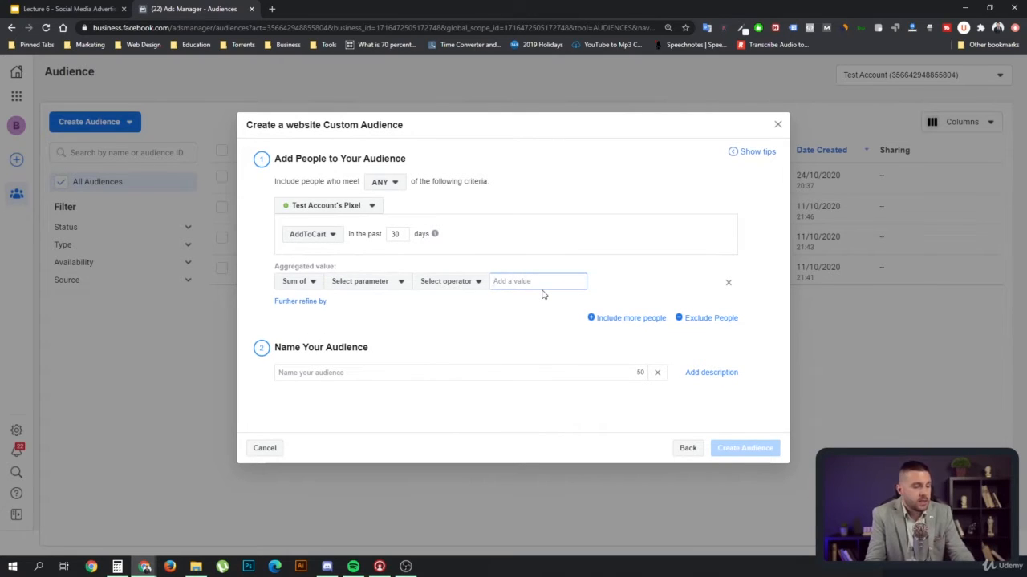
text(90)
click(514, 318)
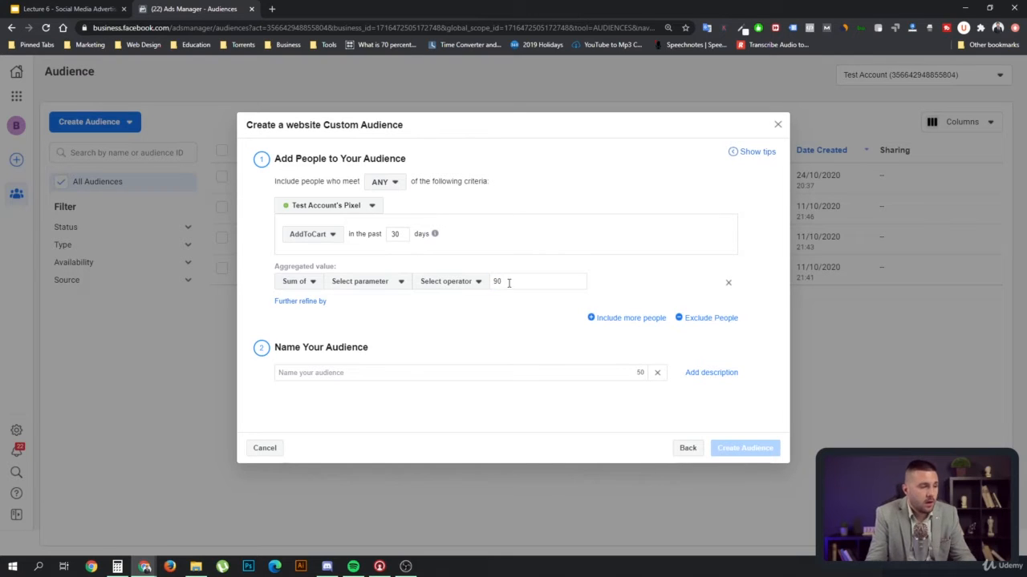
click(370, 282)
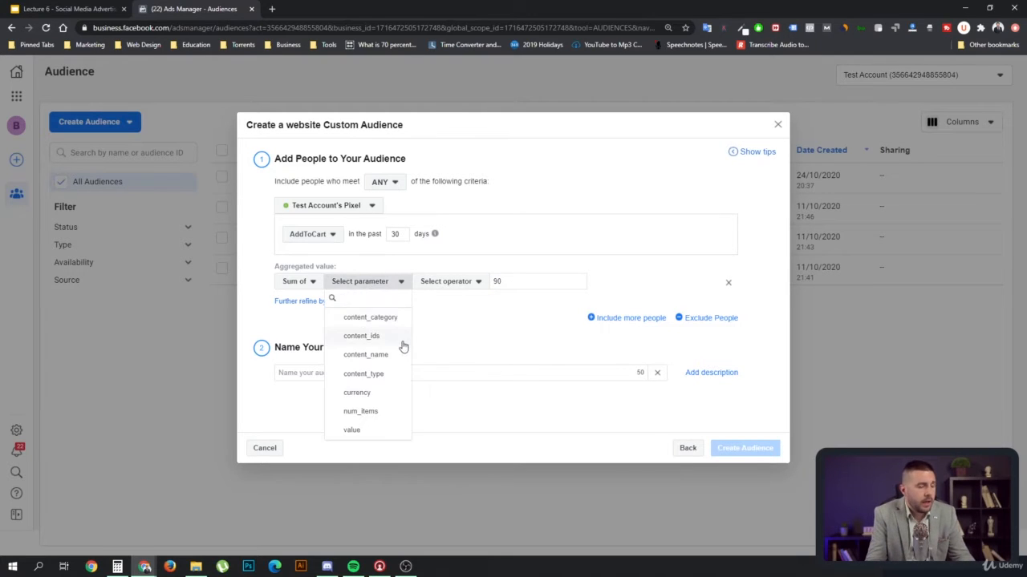
click(351, 430)
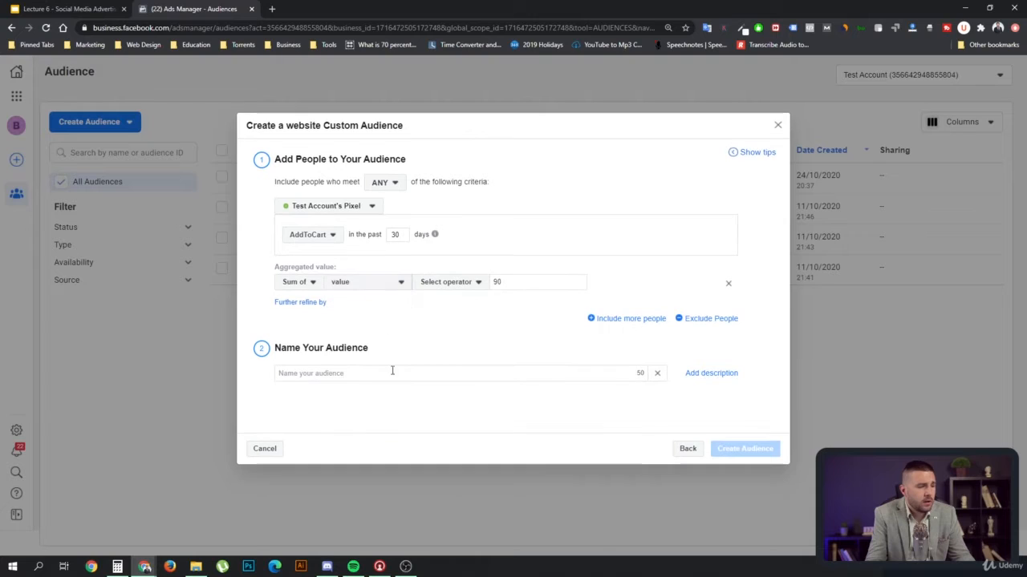
click(437, 283)
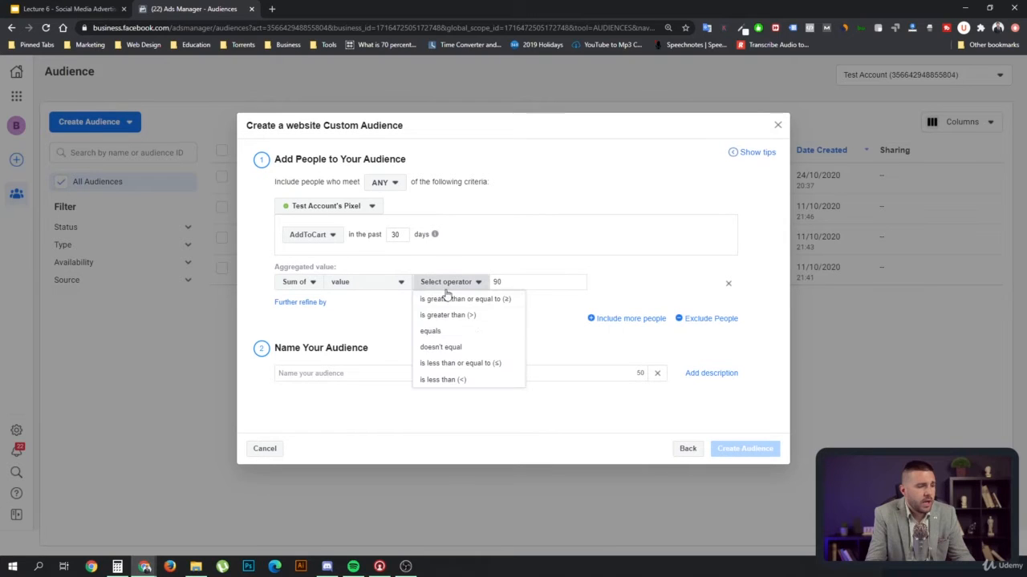
click(486, 318)
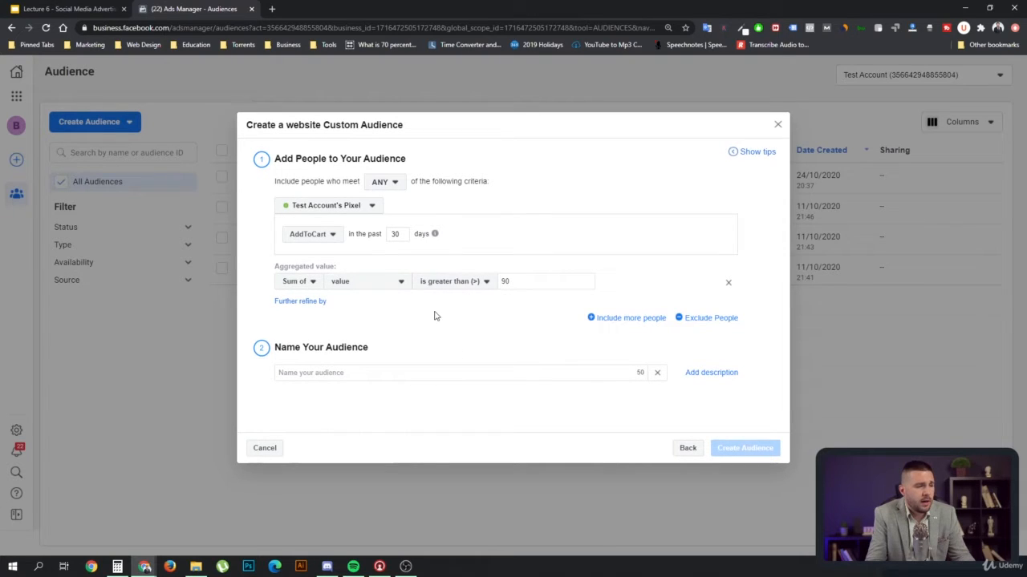
click(363, 287)
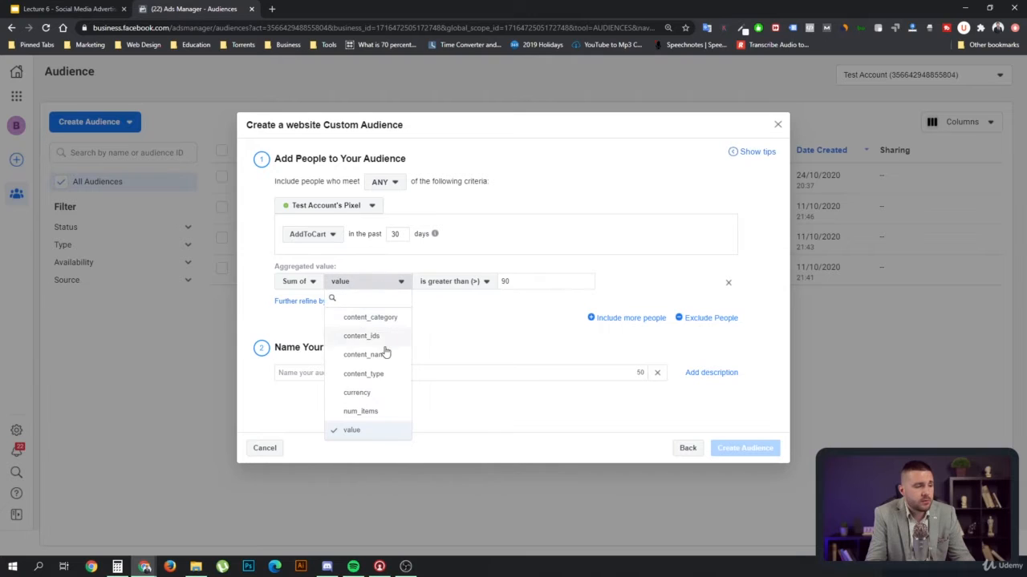
click(358, 393)
click(355, 284)
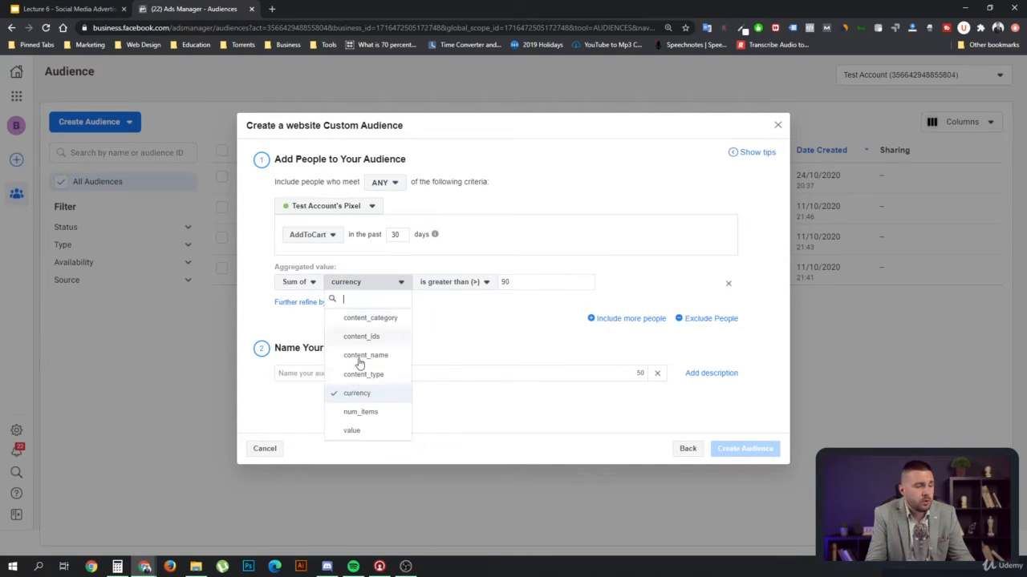
click(359, 430)
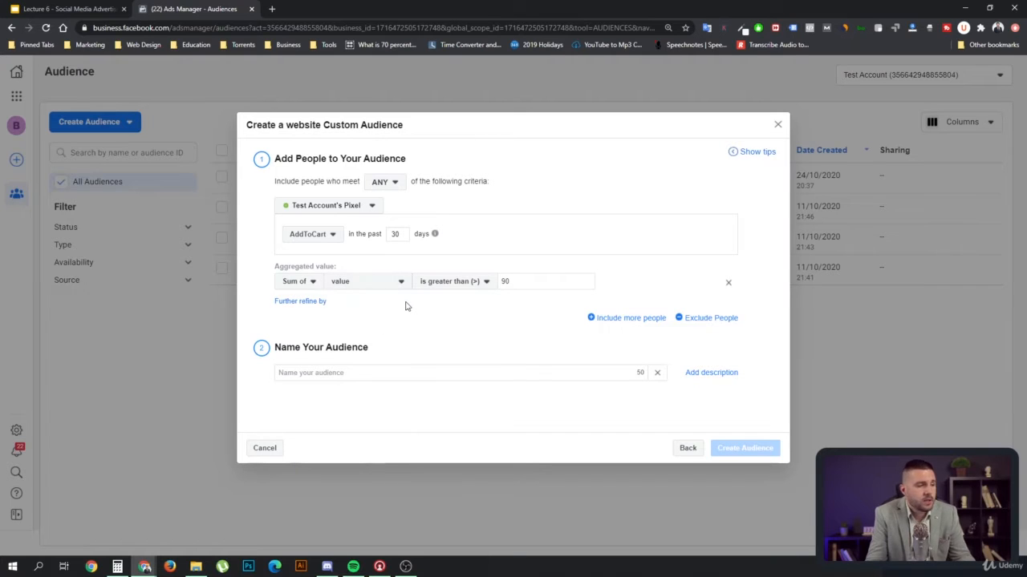
Name the AddToCart audience "Added to Cart more than $90 in the last 30days", create it and finish the creation dialog
click(346, 373)
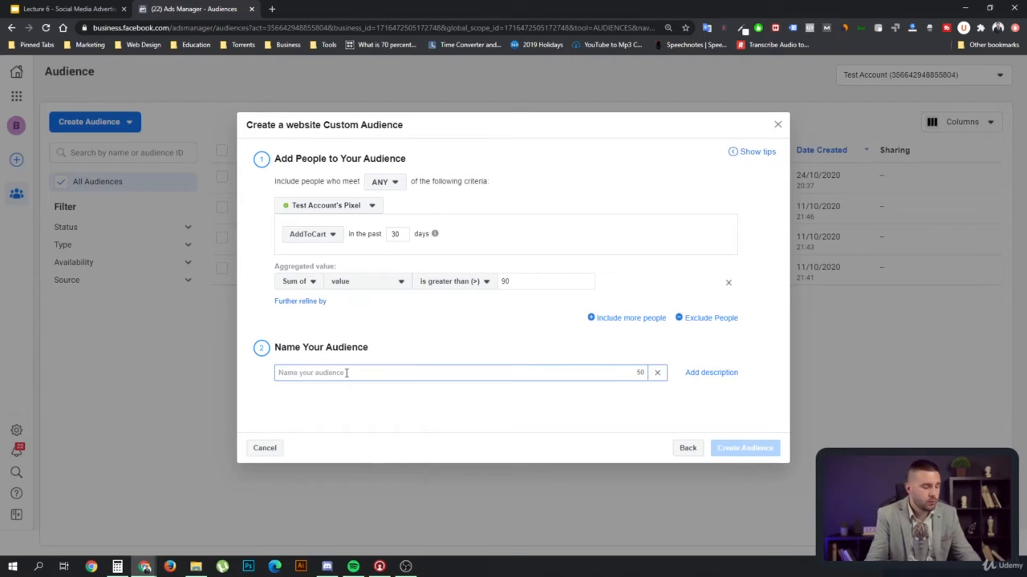
text(Adderd)
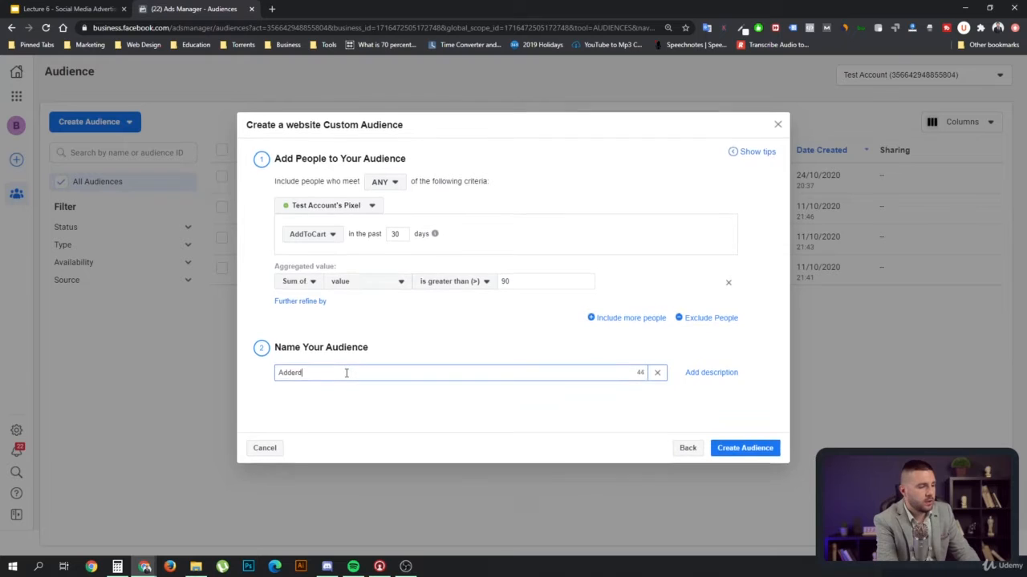
key(BackSpace)
key(BackSpace)
text(d more )
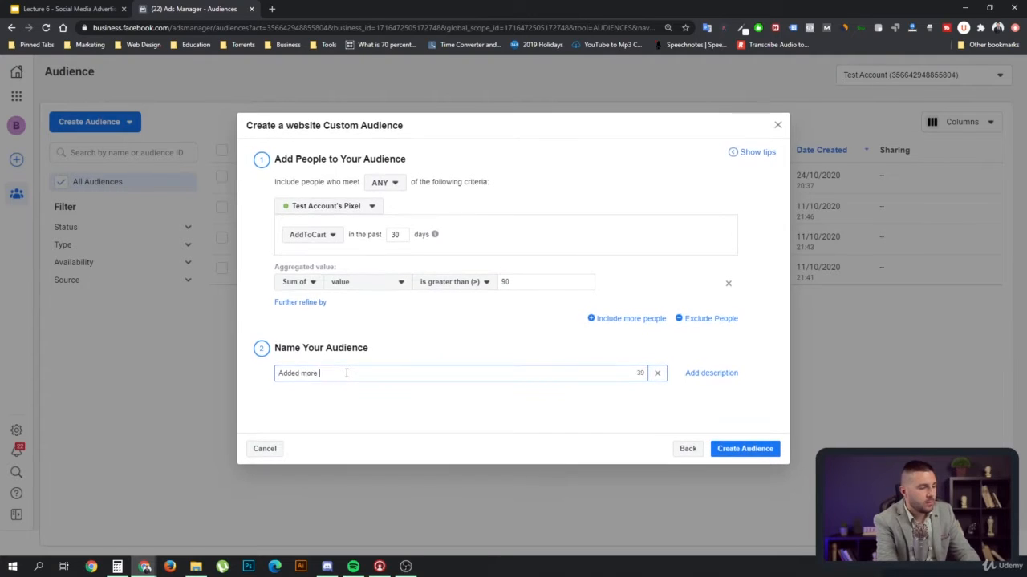
text(than $)
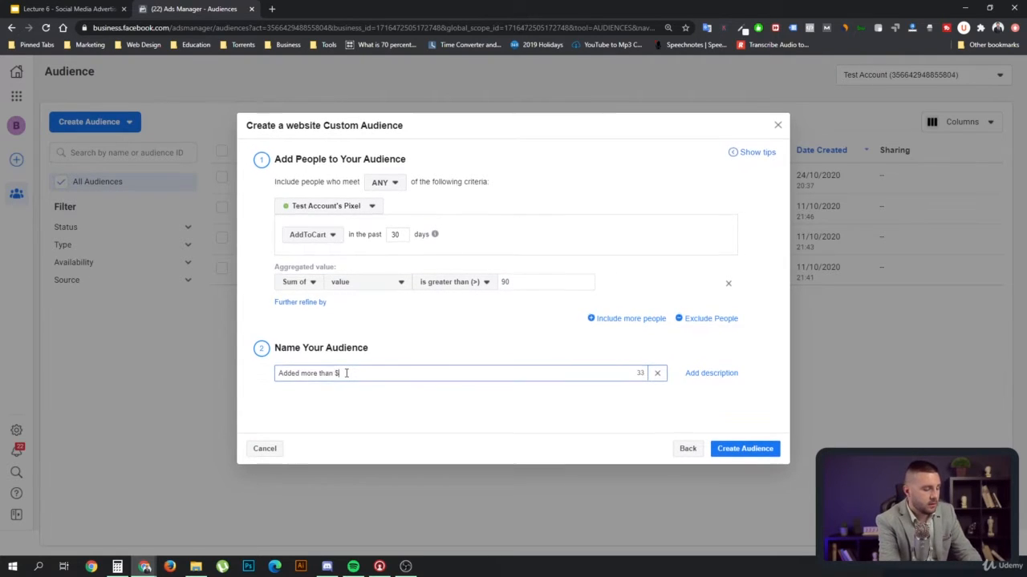
text(90 in the last)
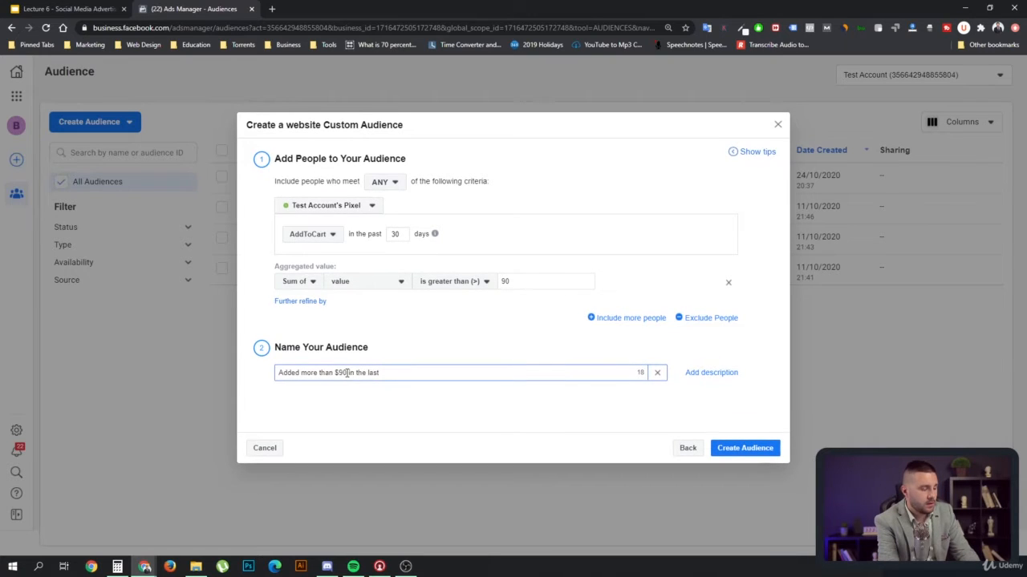
text( 30days)
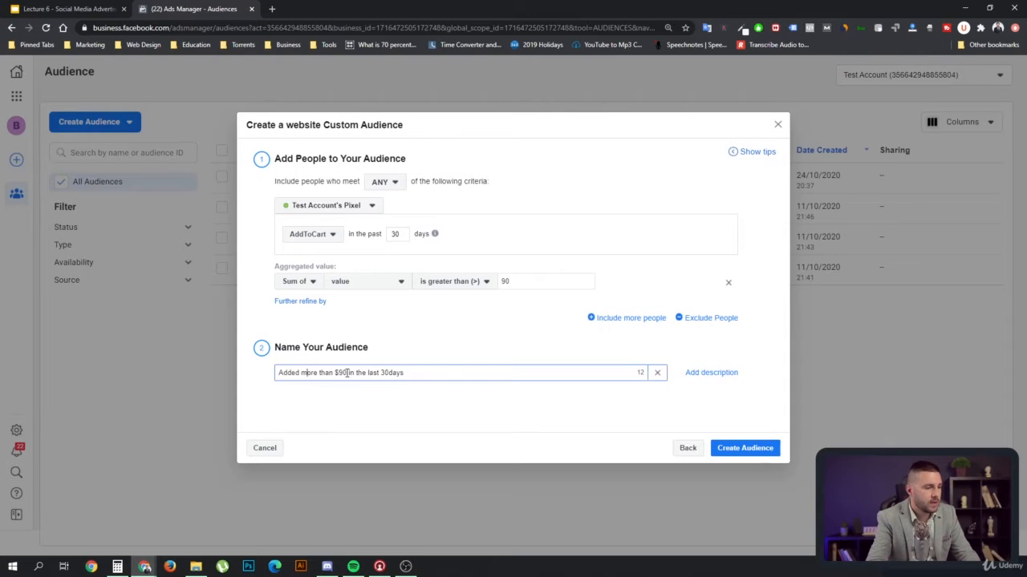
text(to Cart)
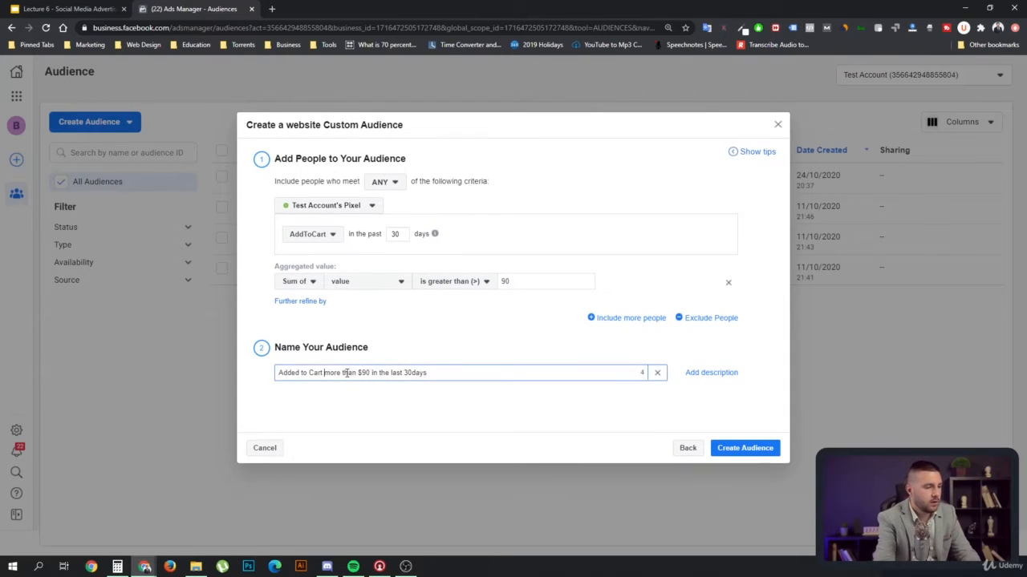
click(761, 446)
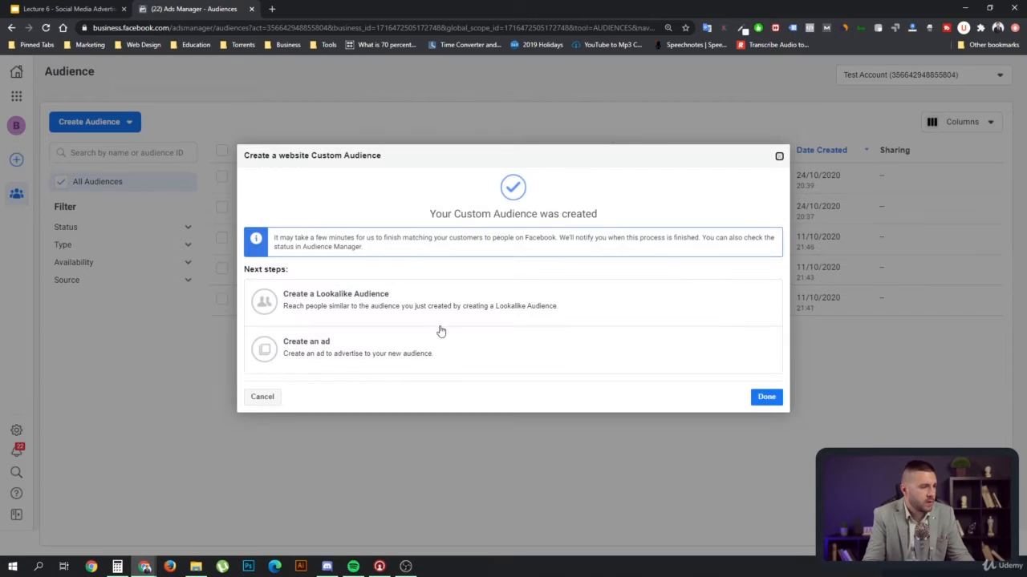
click(772, 397)
Start a new custom audience from the website source and base it on the Purchase event
click(107, 122)
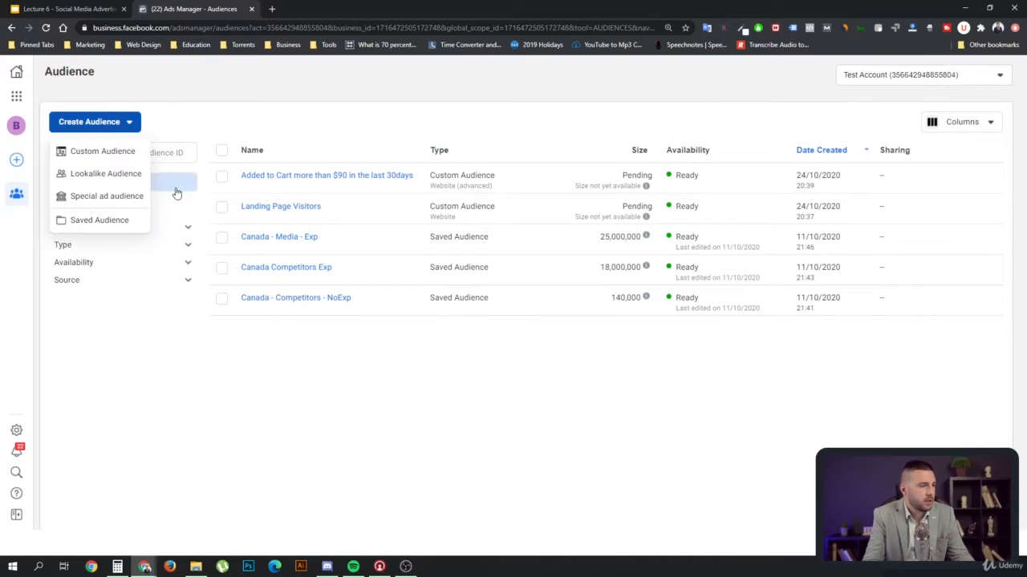
click(110, 154)
click(321, 163)
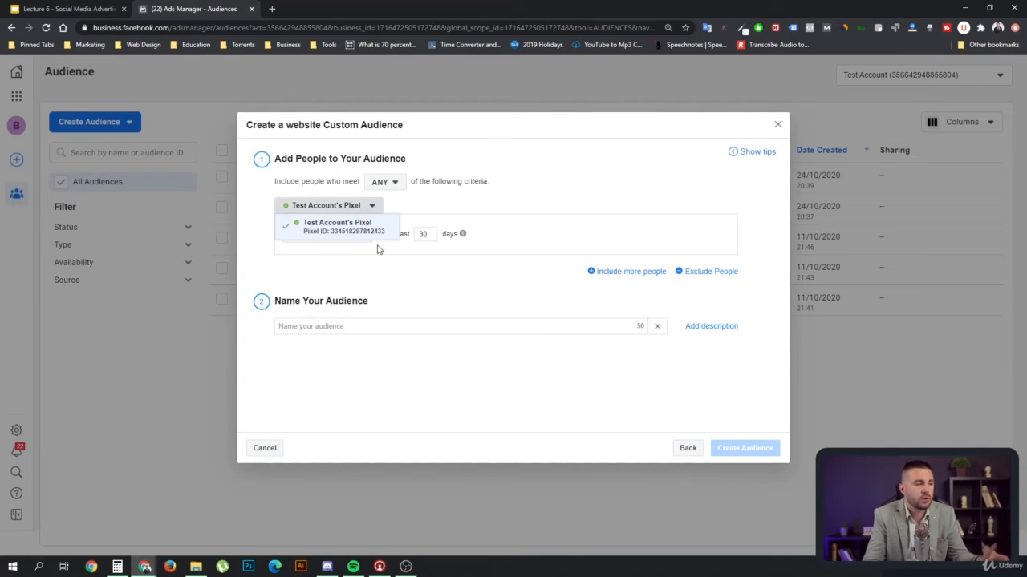
click(385, 289)
click(356, 236)
scroll(397, 327, down, 1)
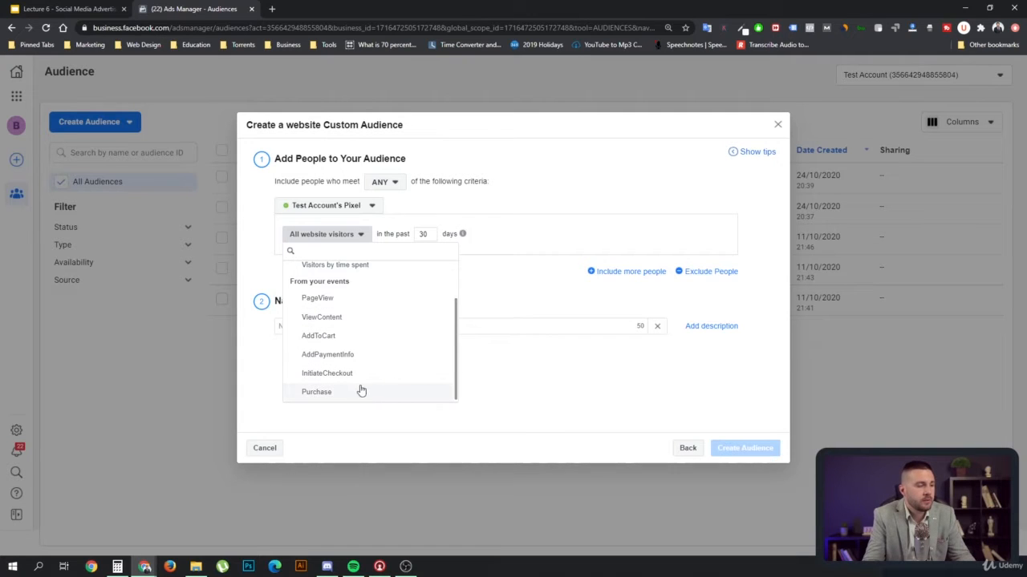
click(337, 393)
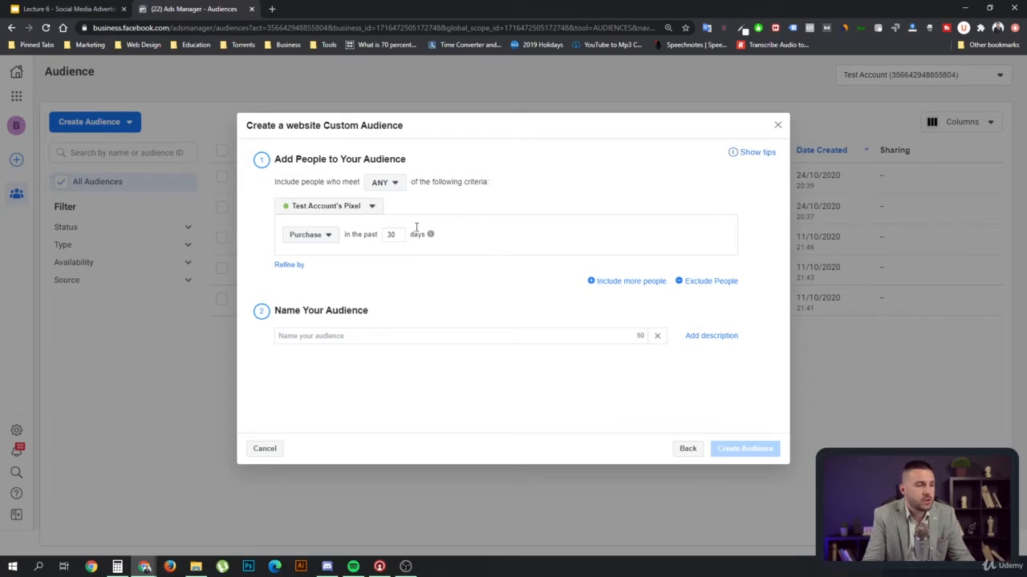
click(323, 239)
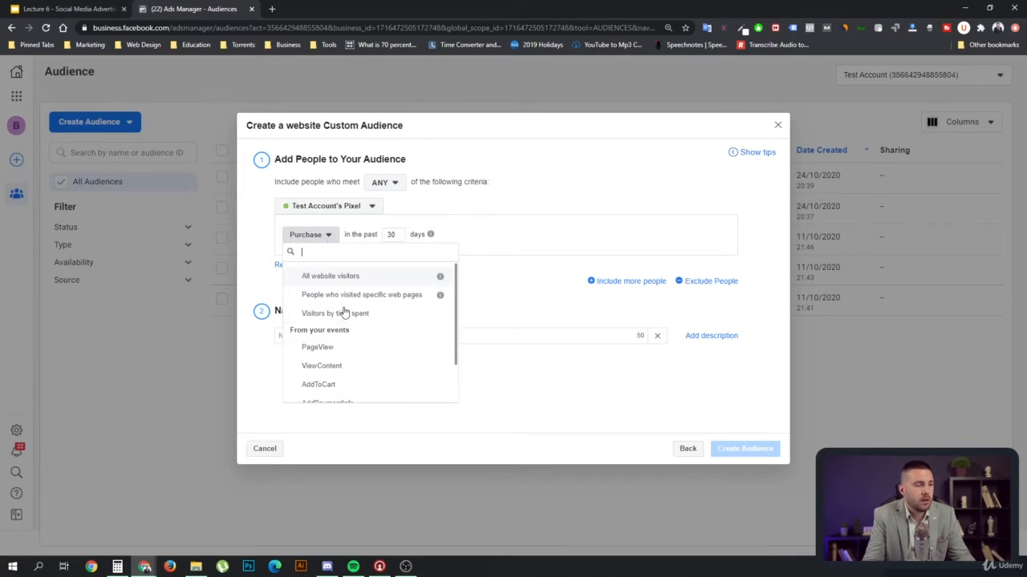
scroll(380, 380, down, 2)
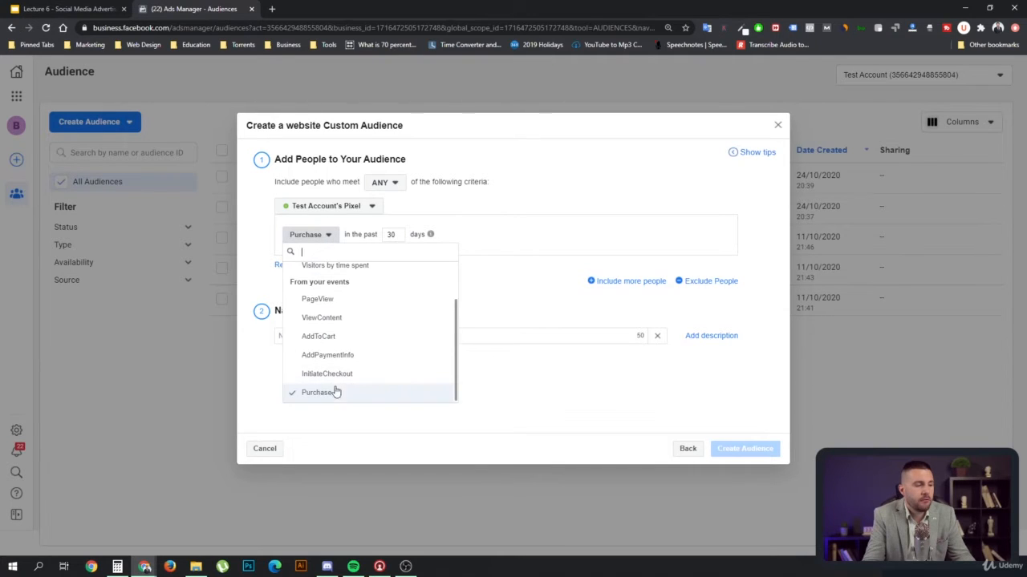
click(486, 295)
Name the audience "Purchasers last 30 Days", create it and finish the creation dialog
click(328, 335)
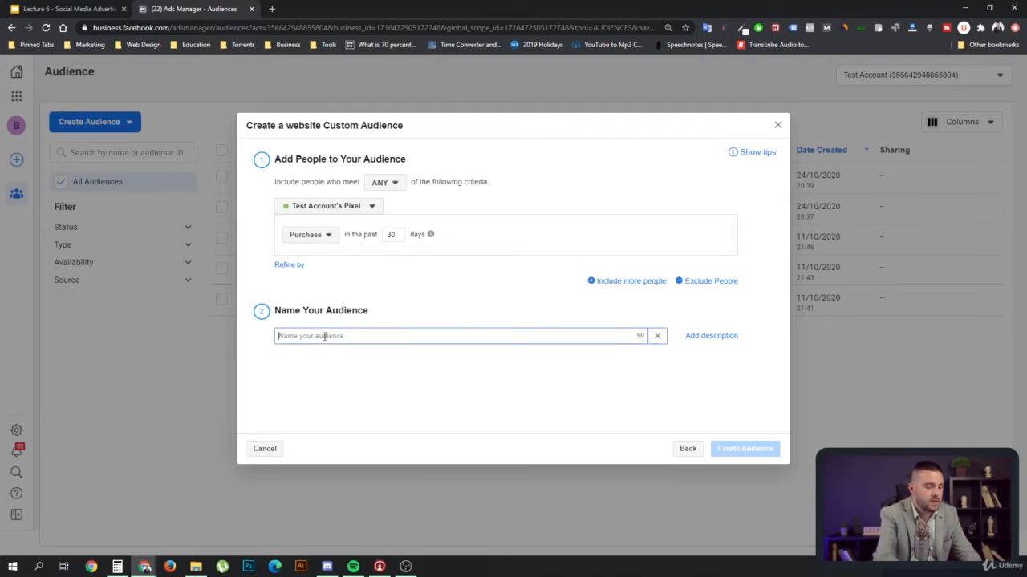
text(Purchas)
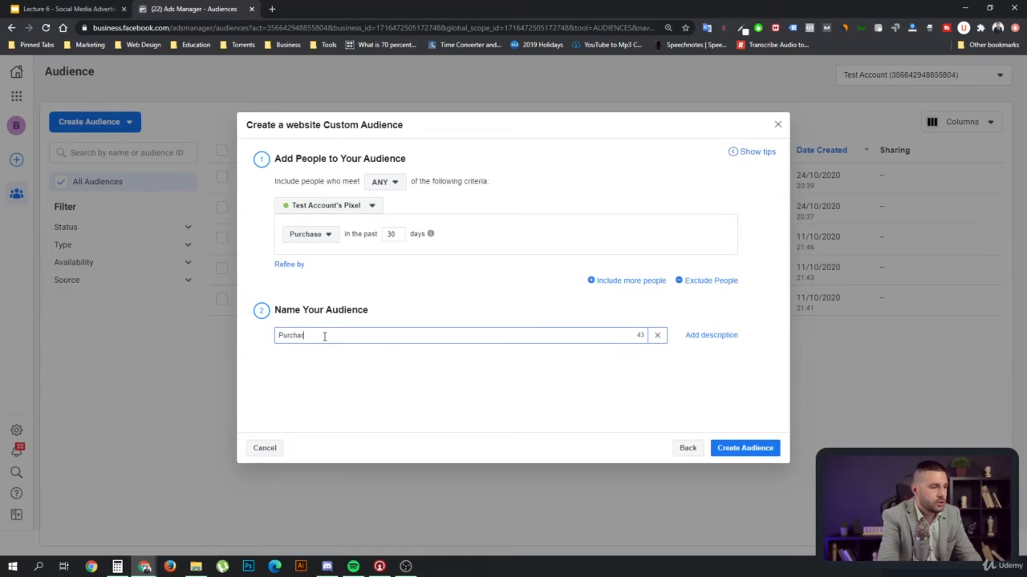
text(ers last 30 Days)
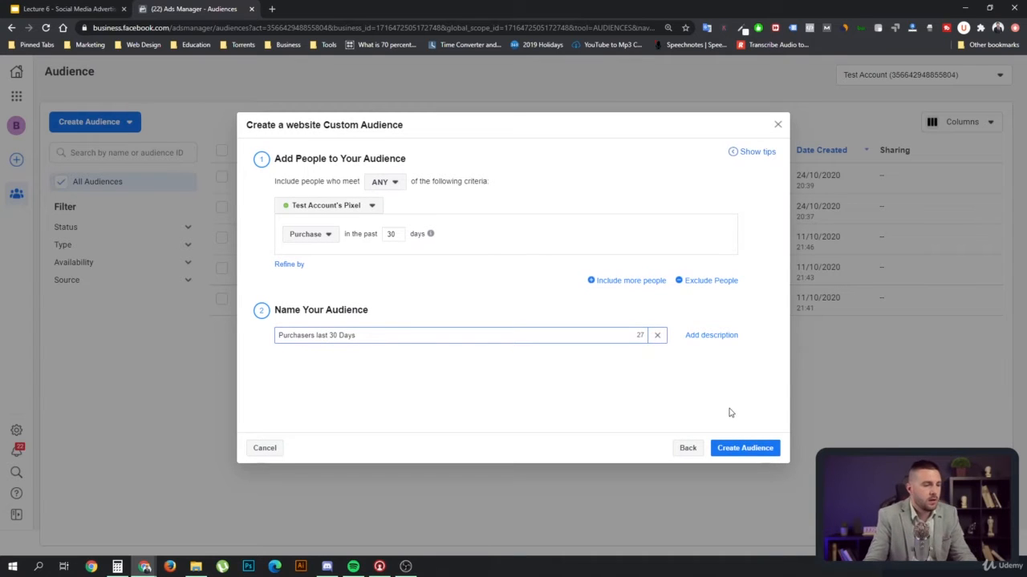
click(753, 449)
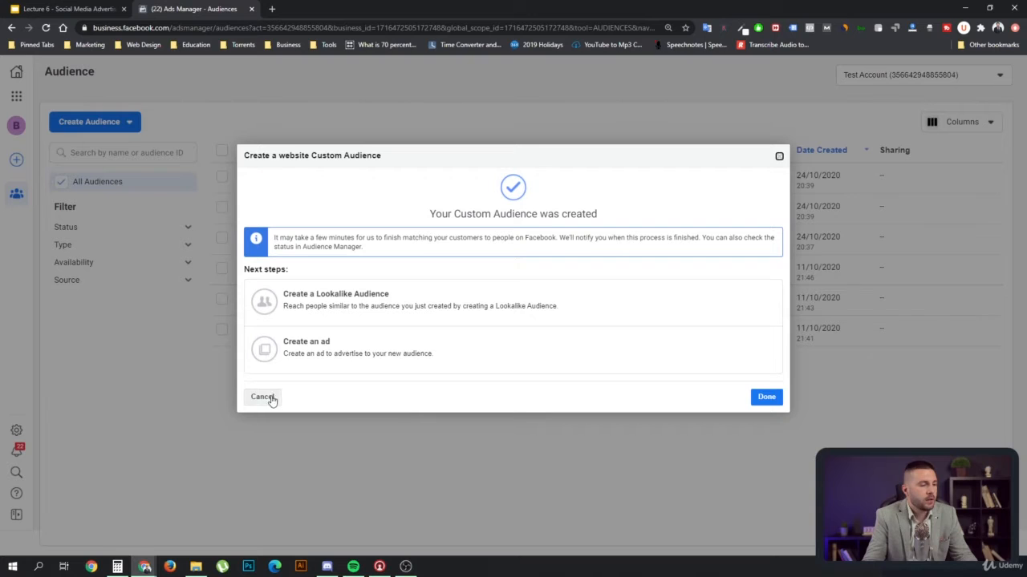
click(766, 397)
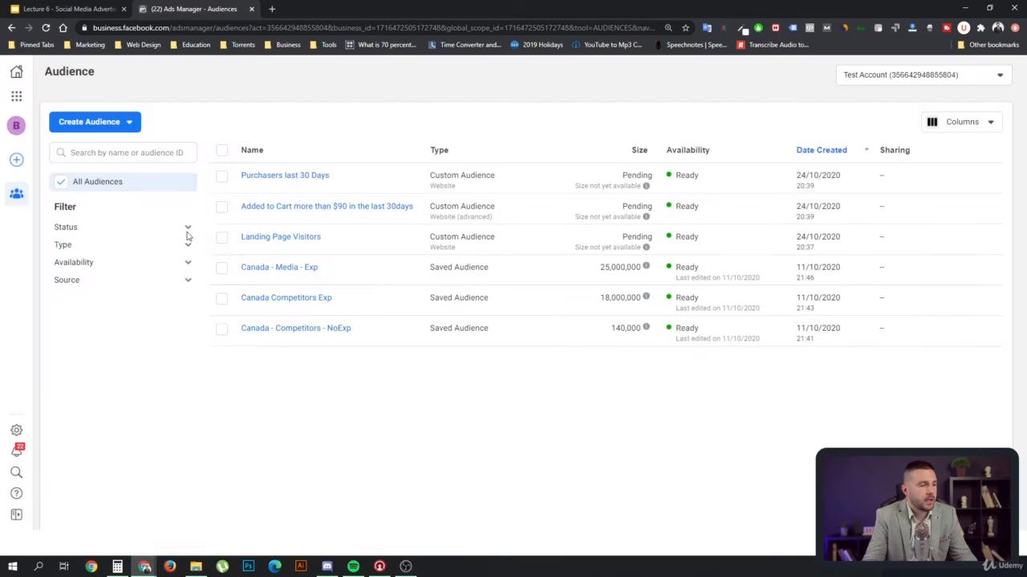
Start one more website custom audience, again using the Purchase event as its criterion
click(101, 121)
click(106, 150)
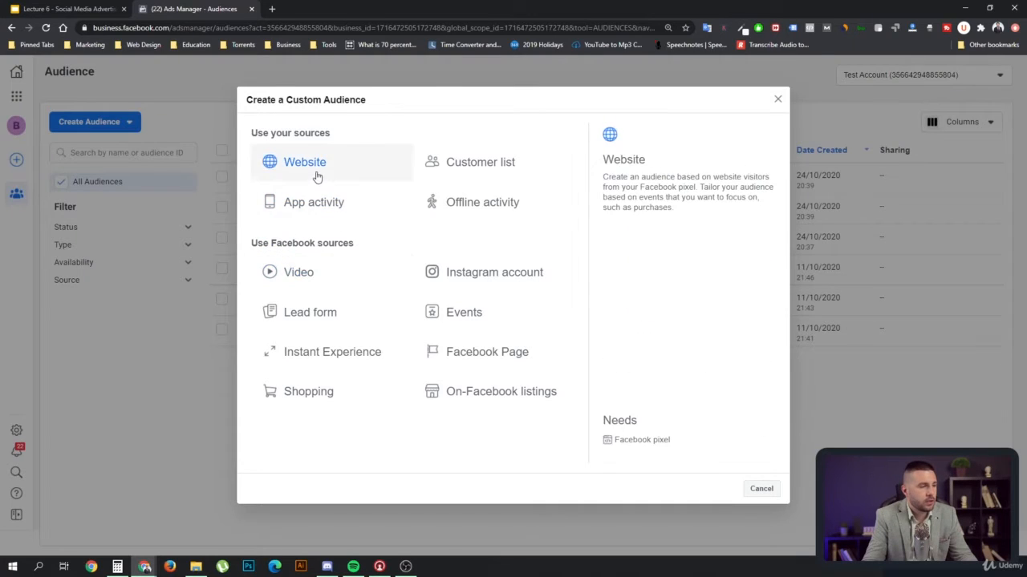
click(285, 171)
click(343, 236)
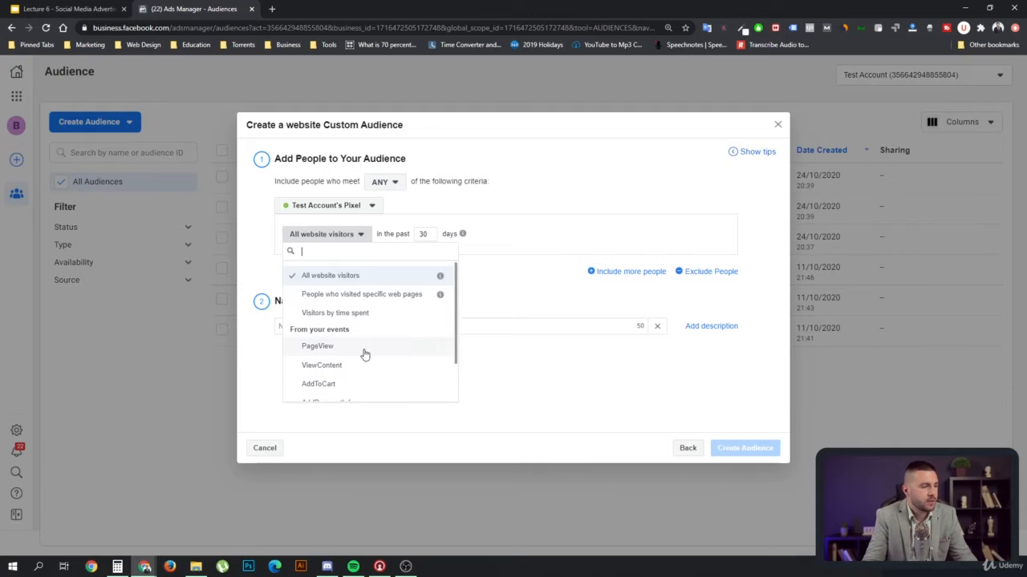
scroll(374, 362, down, 1)
click(358, 392)
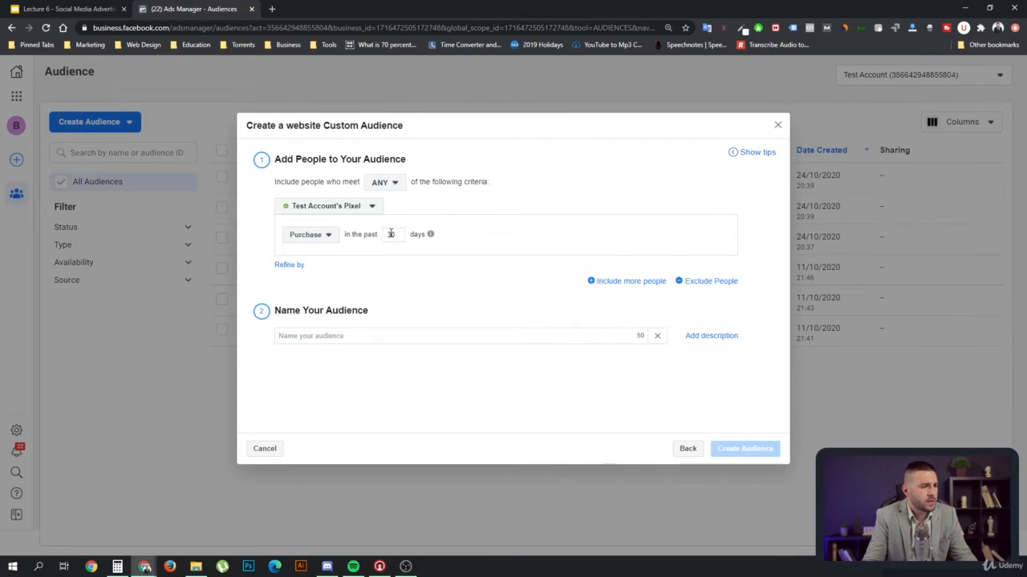
Set the Purchase rule's time window to the past 180 days
double_click(390, 235)
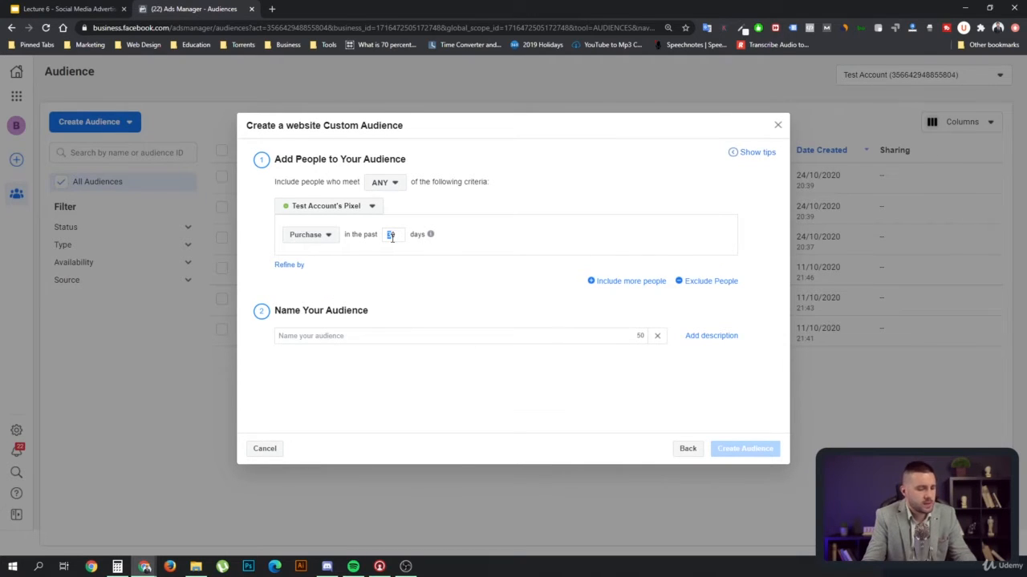
text(90)
mouse_move(431, 235)
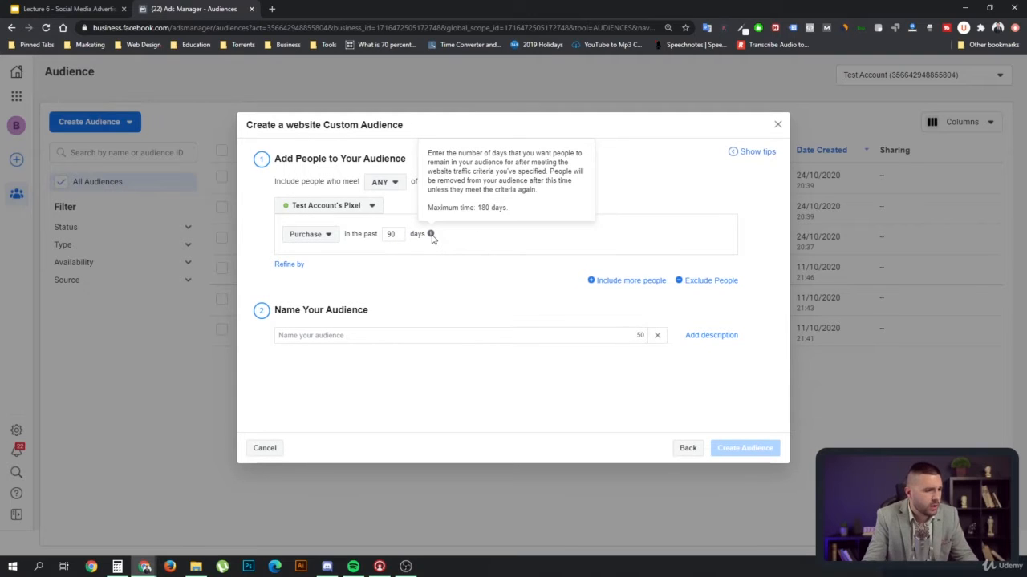
drag(387, 235, 392, 236)
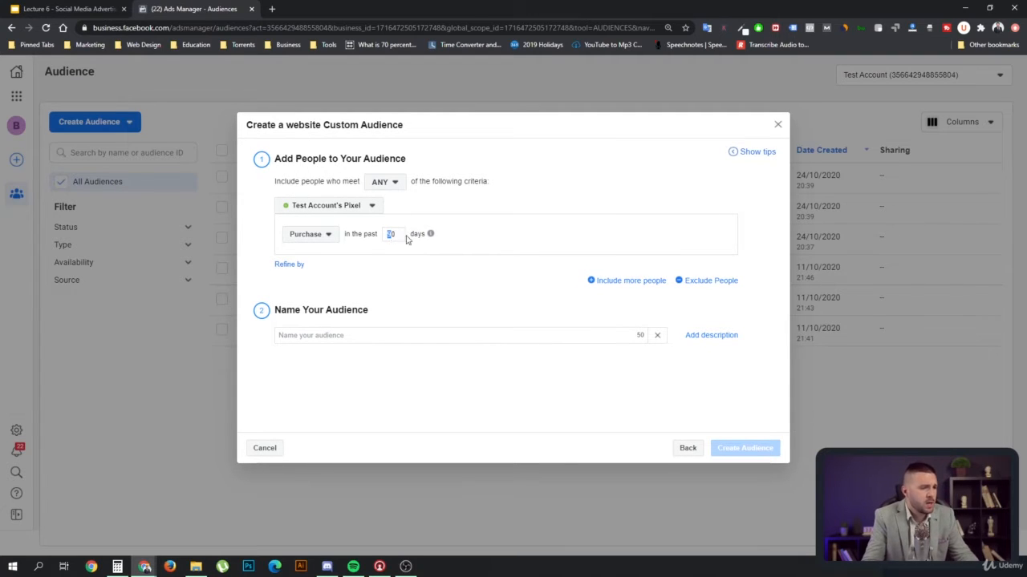
text(18)
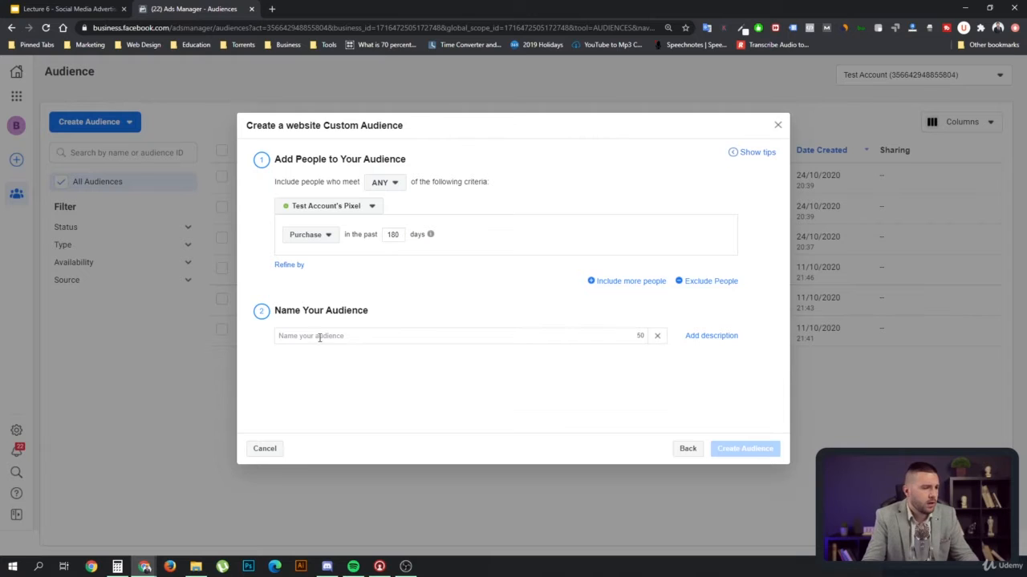
Name the audience "Purchases last 180 Days", create it and finish the creation dialog
click(319, 337)
text(Purchas)
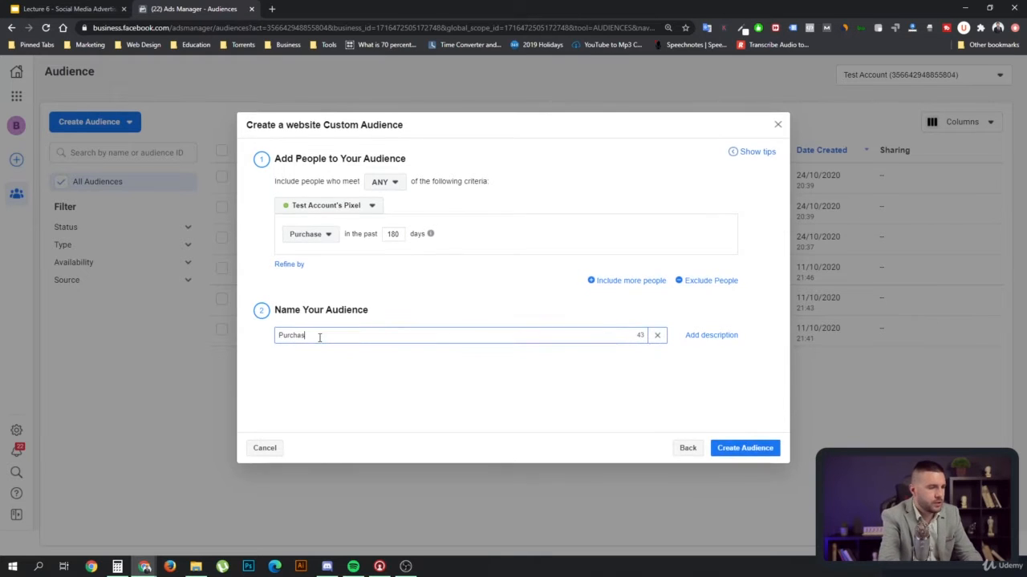
text(es last 180 )
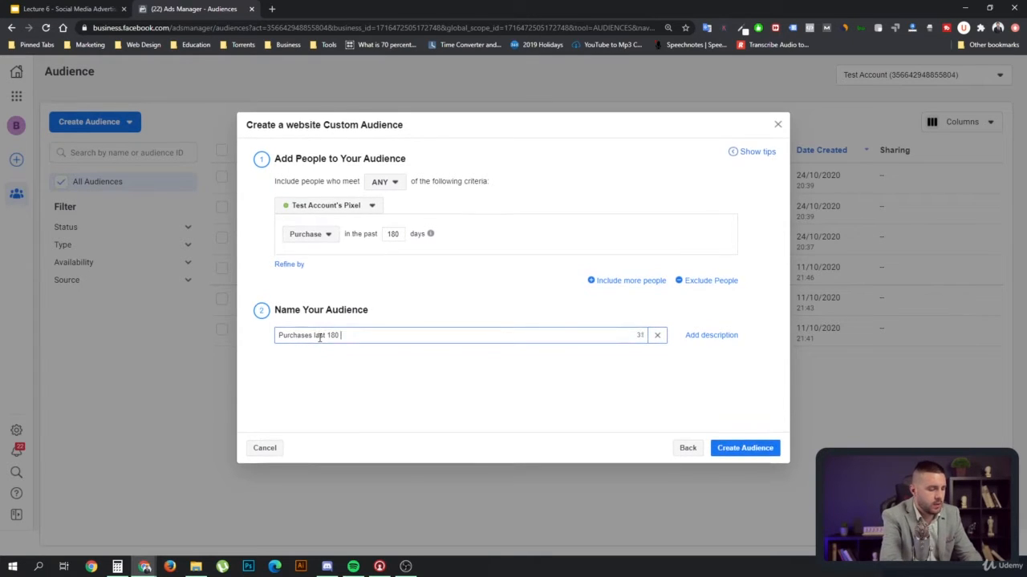
text(Days ()
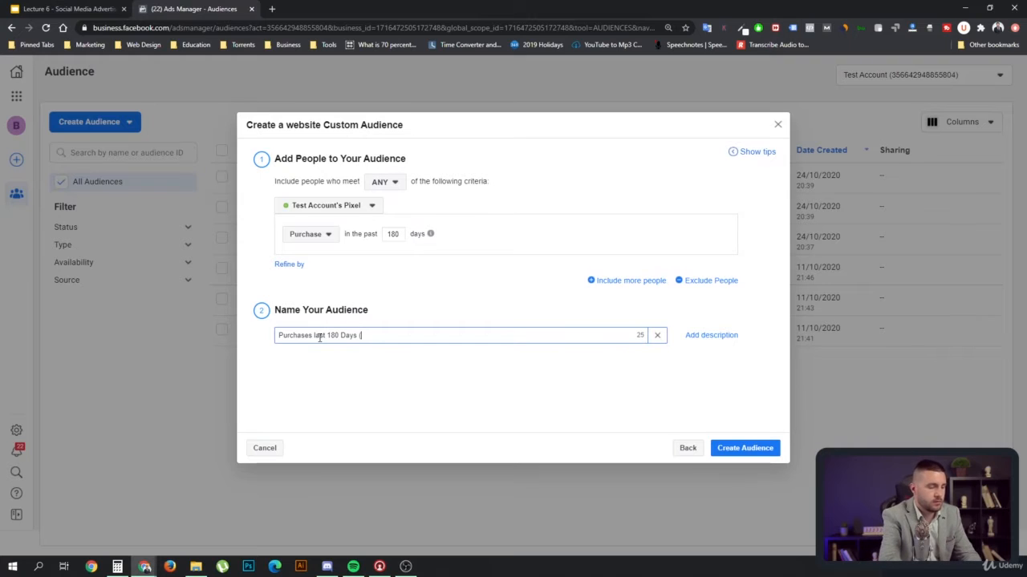
key(BackSpace)
key(BackSpace)
click(459, 379)
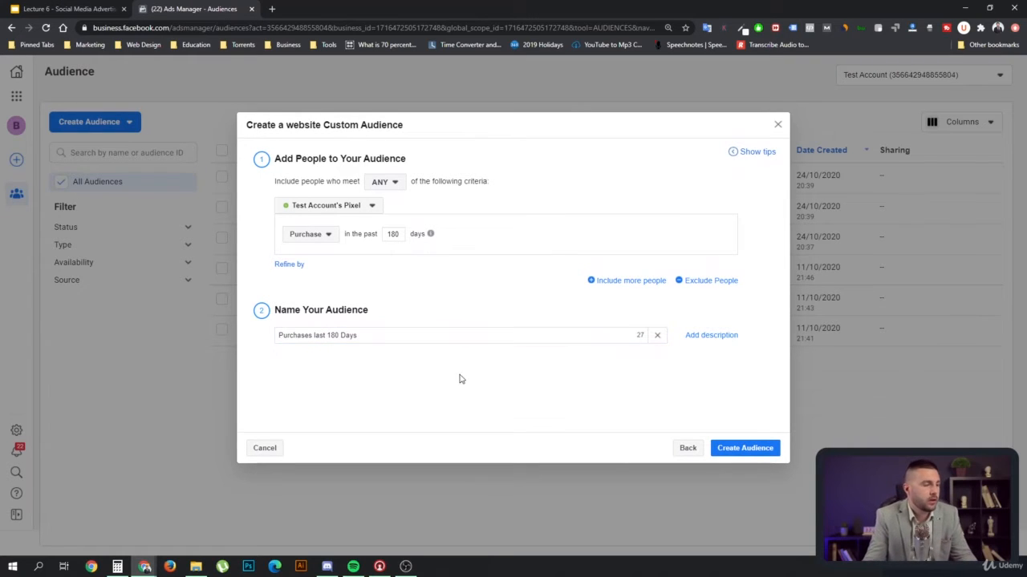
click(753, 450)
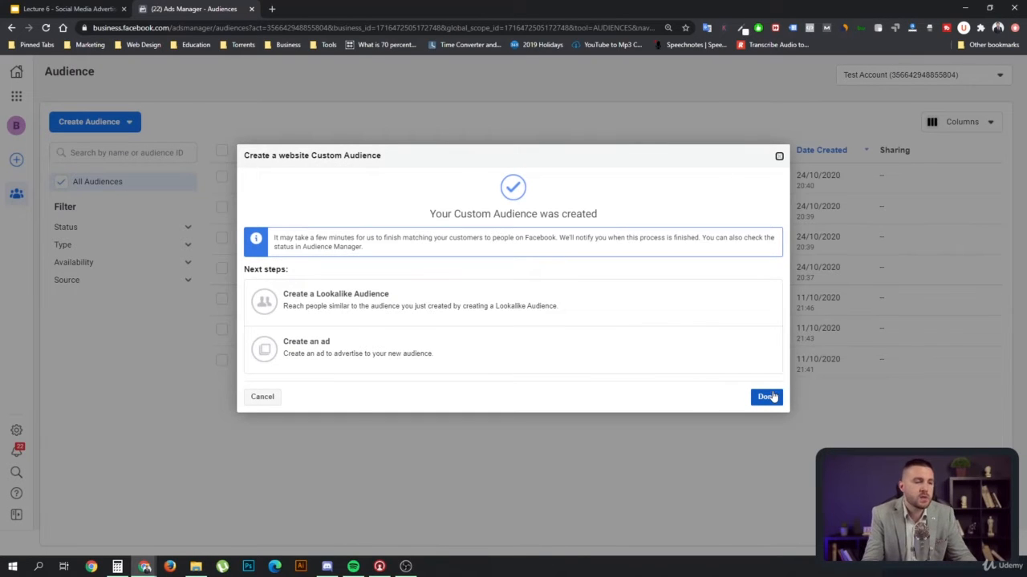
click(766, 397)
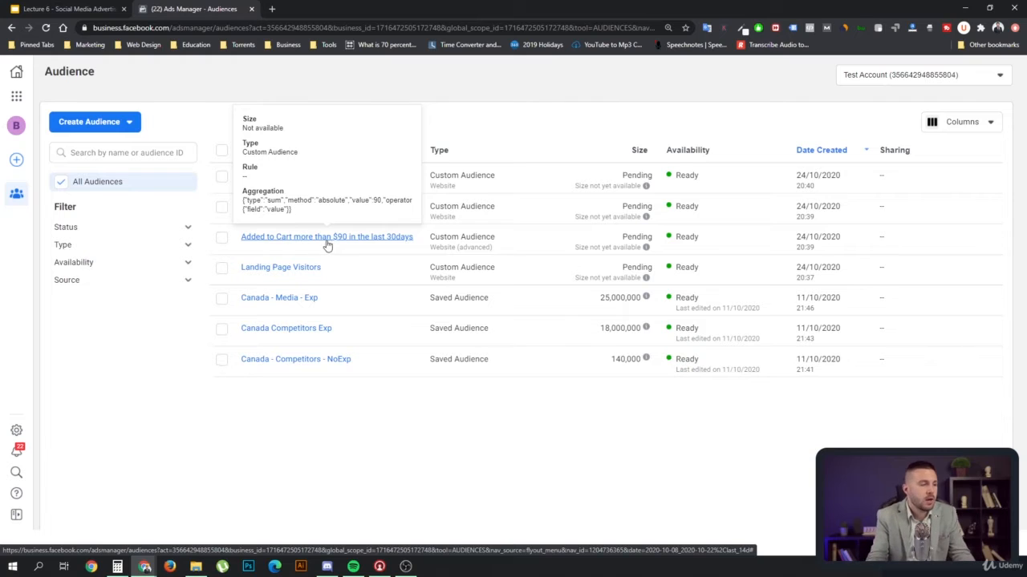
mouse_move(332, 245)
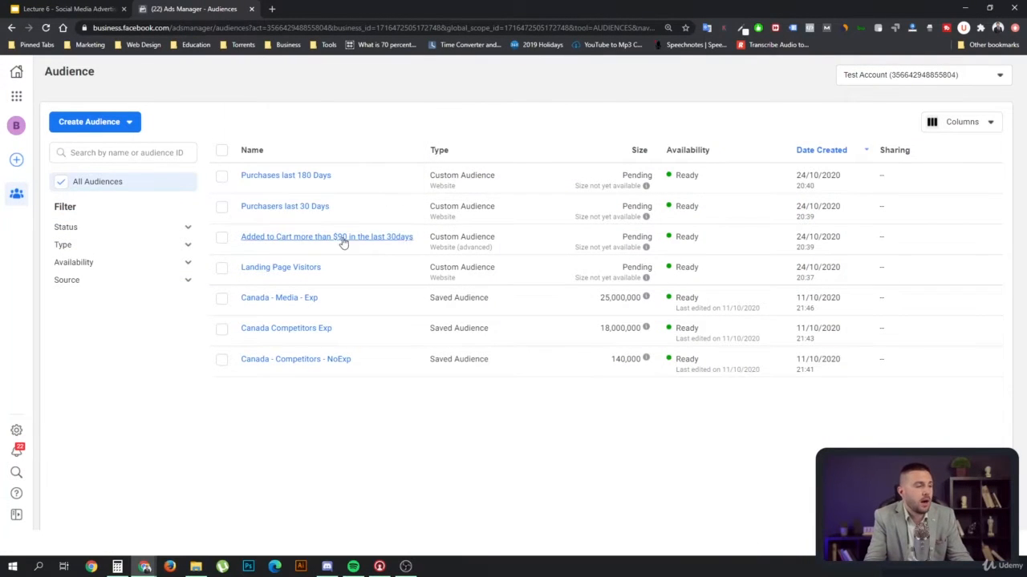
mouse_move(360, 237)
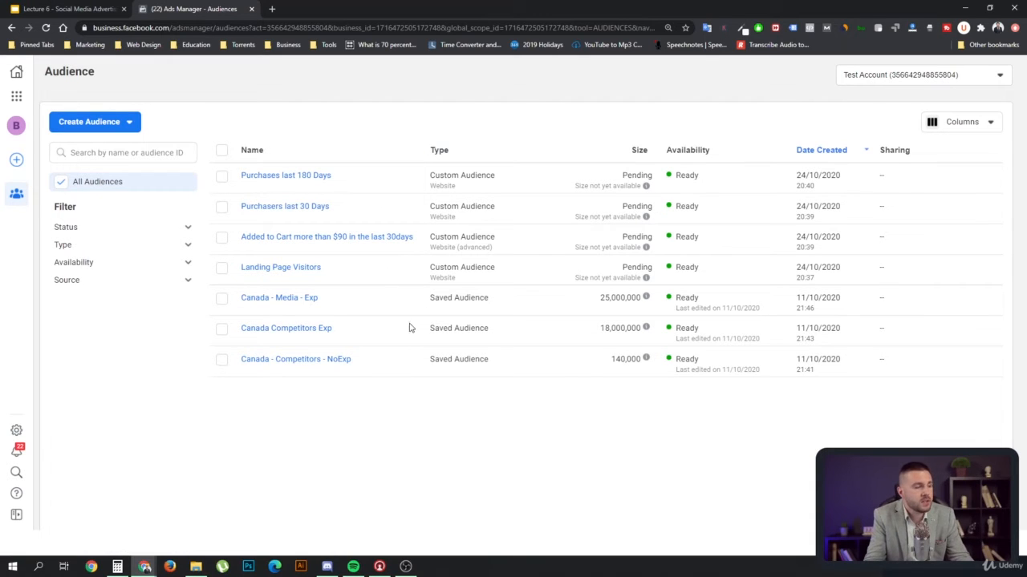
mouse_move(318, 181)
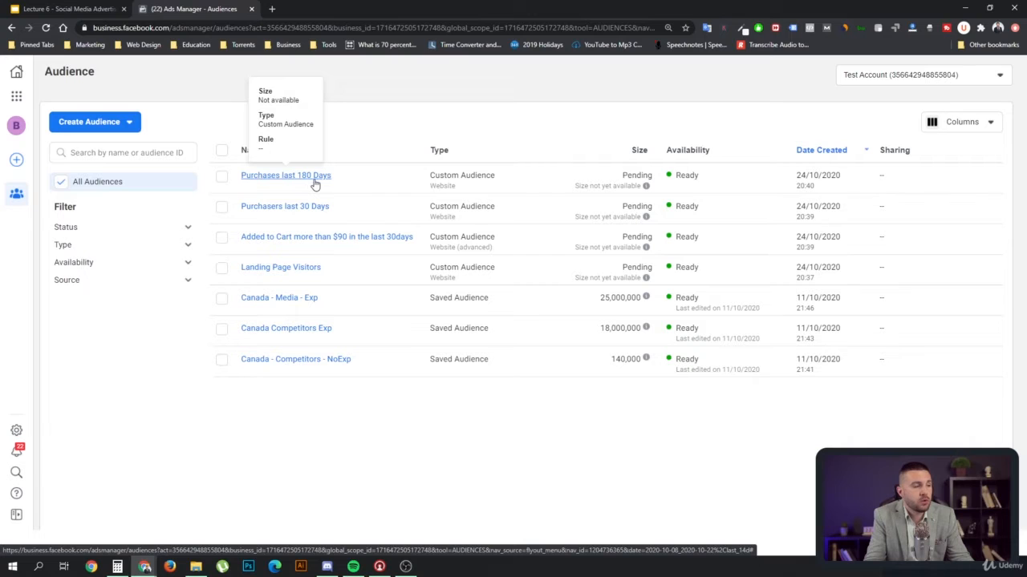
click(122, 122)
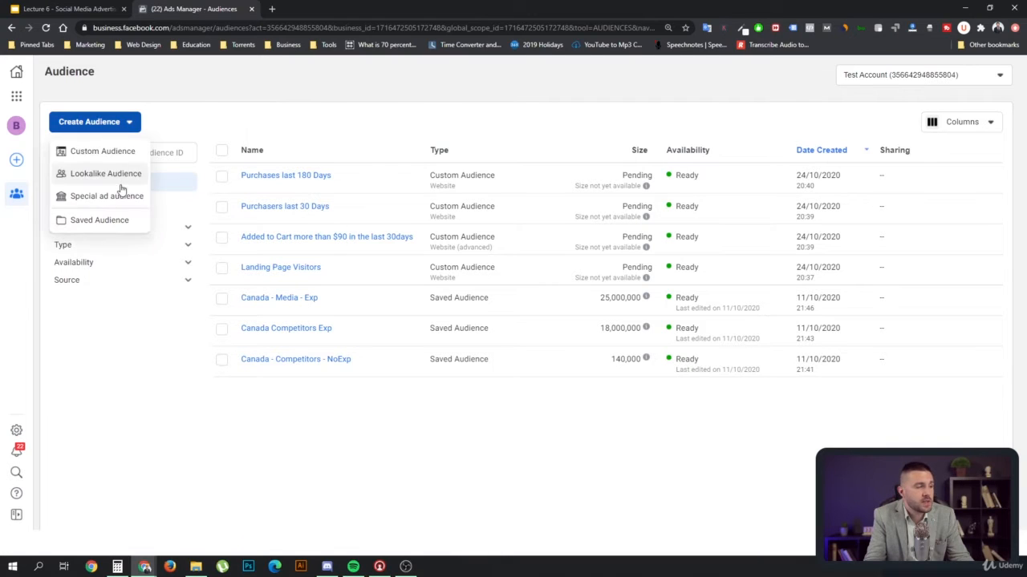
mouse_move(114, 173)
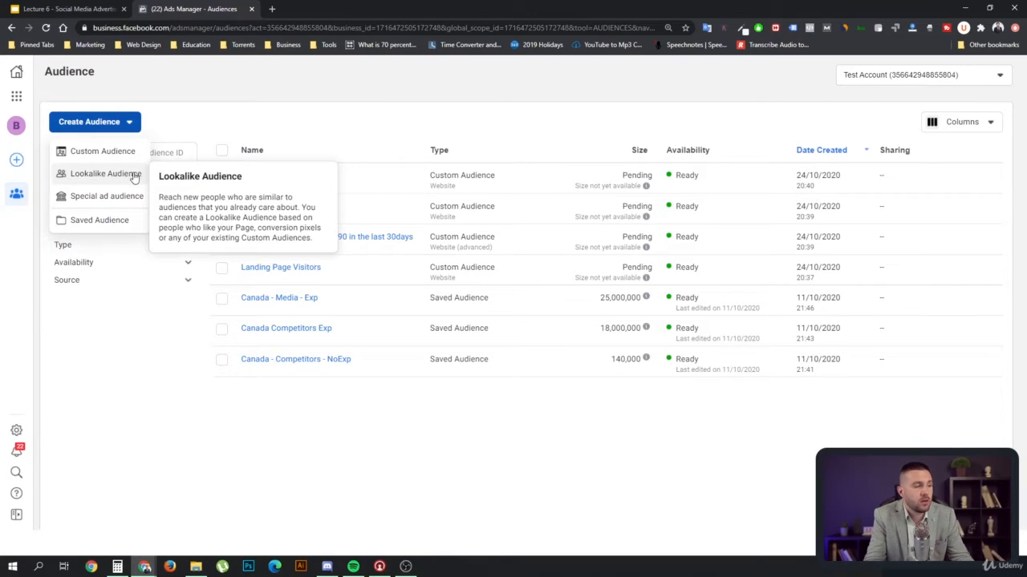
click(271, 129)
mouse_move(293, 197)
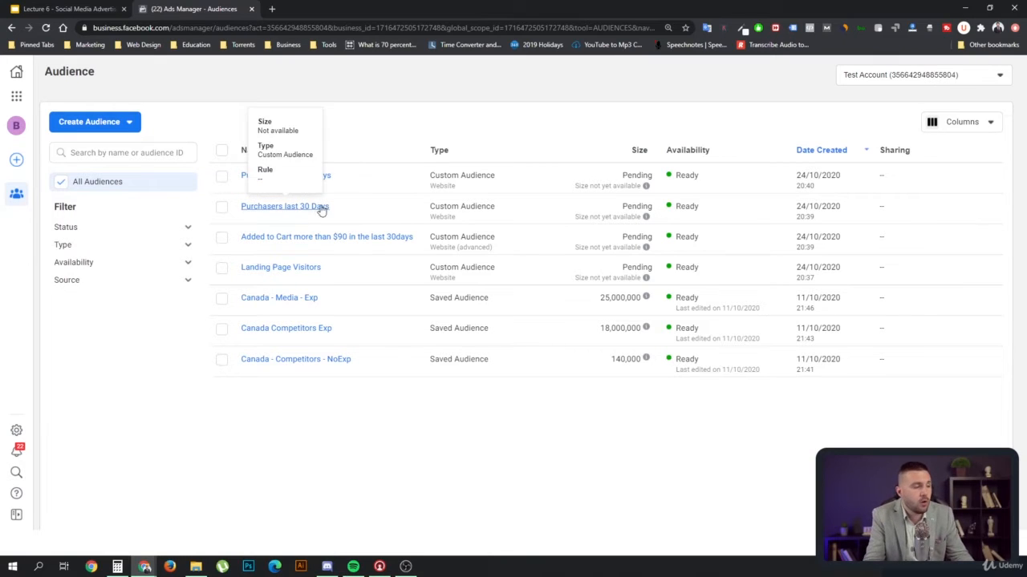
Start a custom audience from a customer list and review the main identifiers accepted in the list
click(122, 122)
click(126, 159)
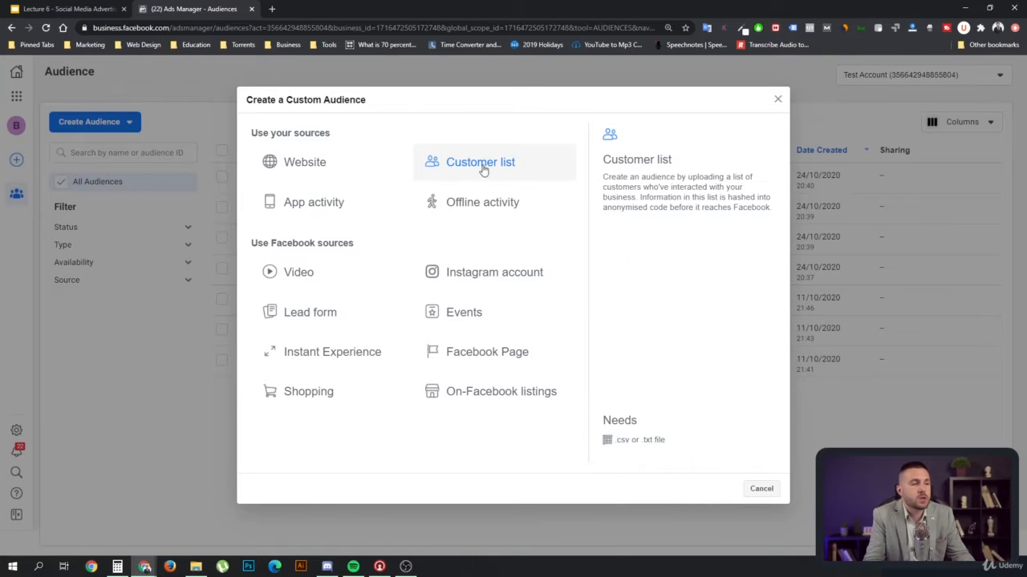
click(526, 168)
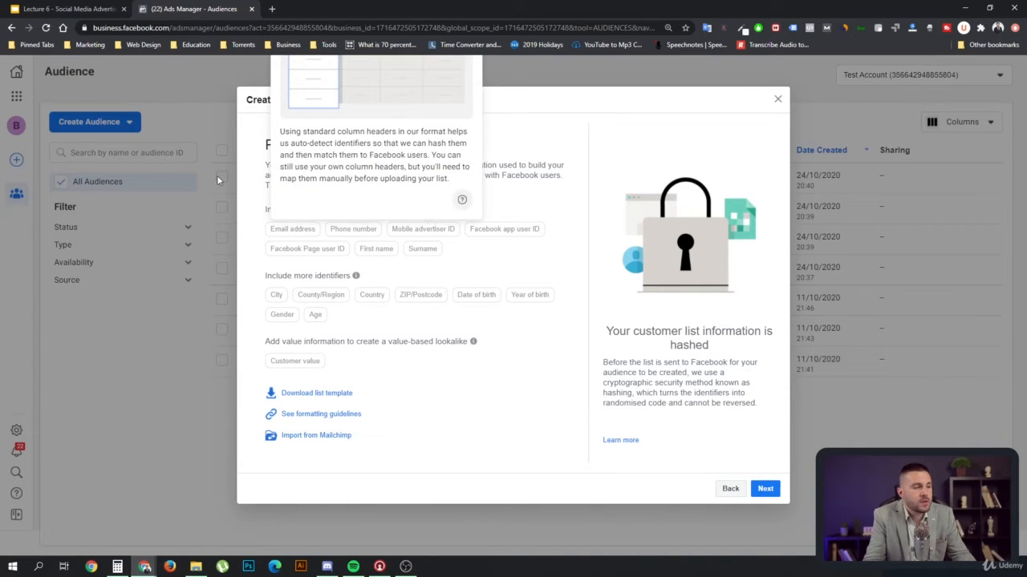
mouse_move(395, 211)
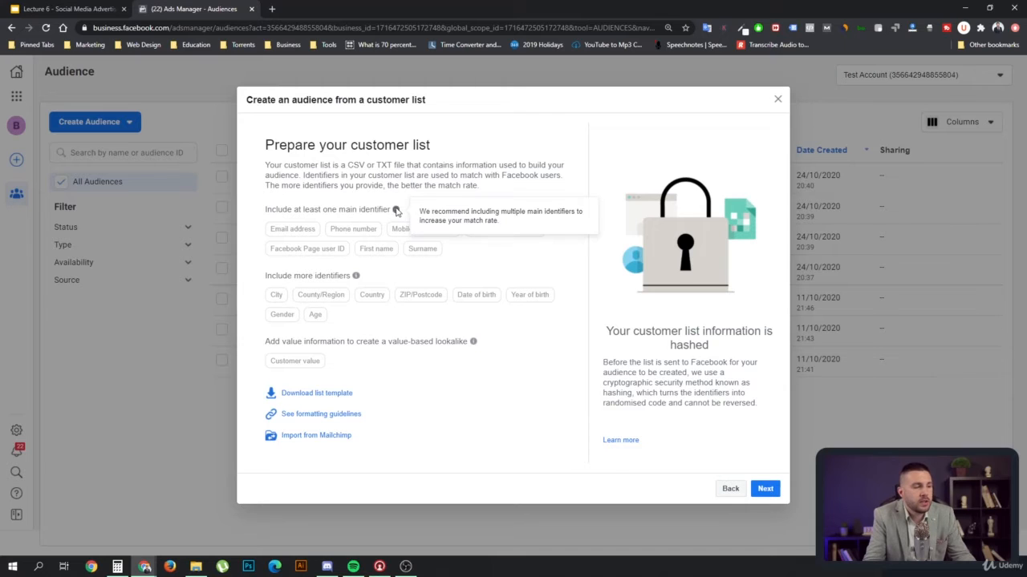
mouse_move(302, 233)
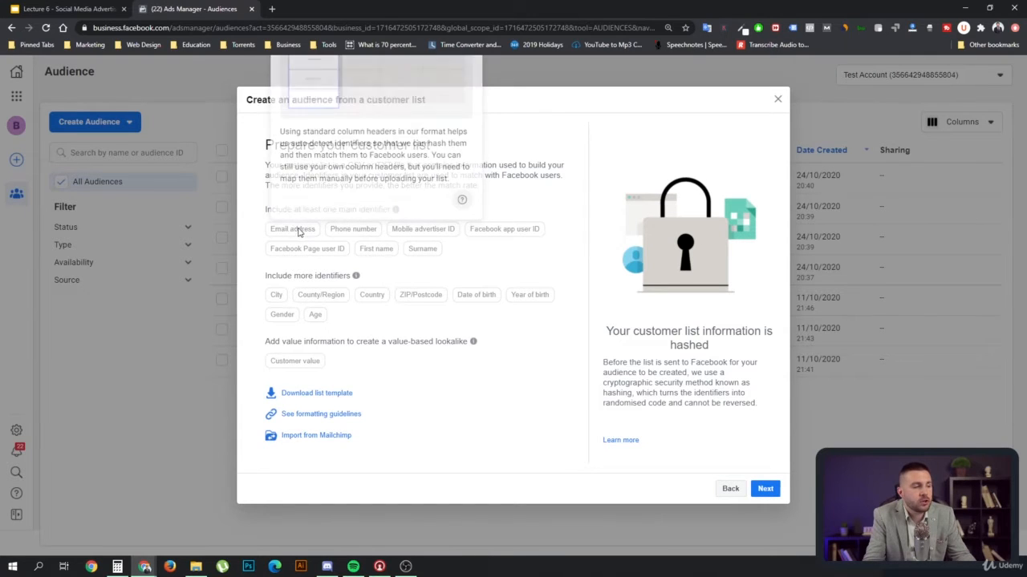
mouse_move(360, 231)
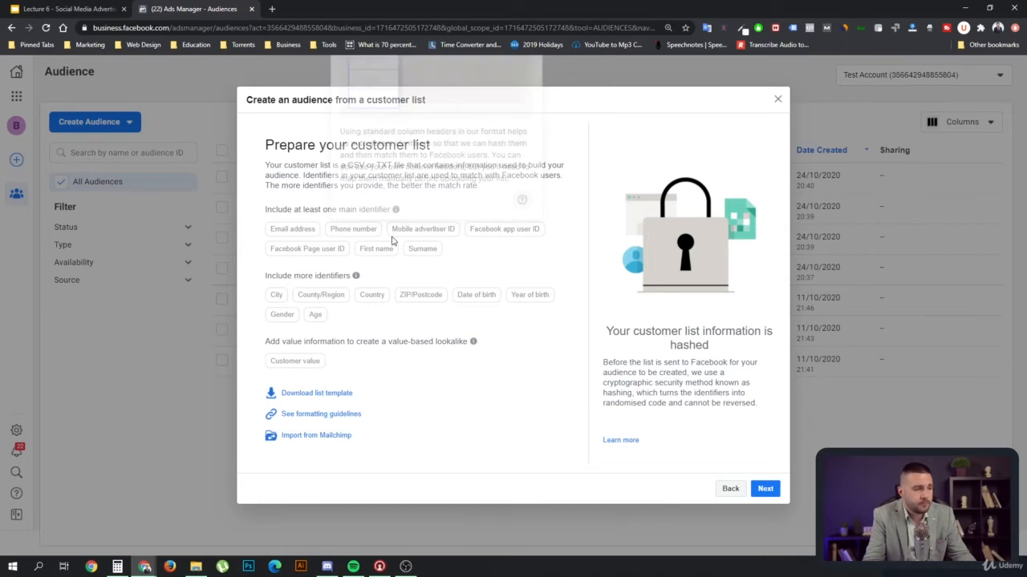
mouse_move(442, 235)
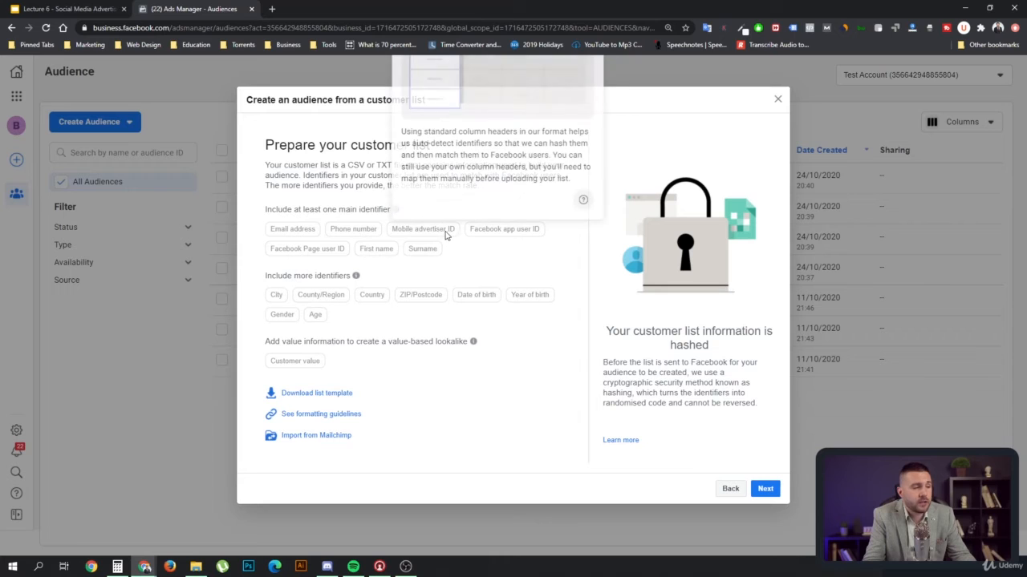
mouse_move(480, 234)
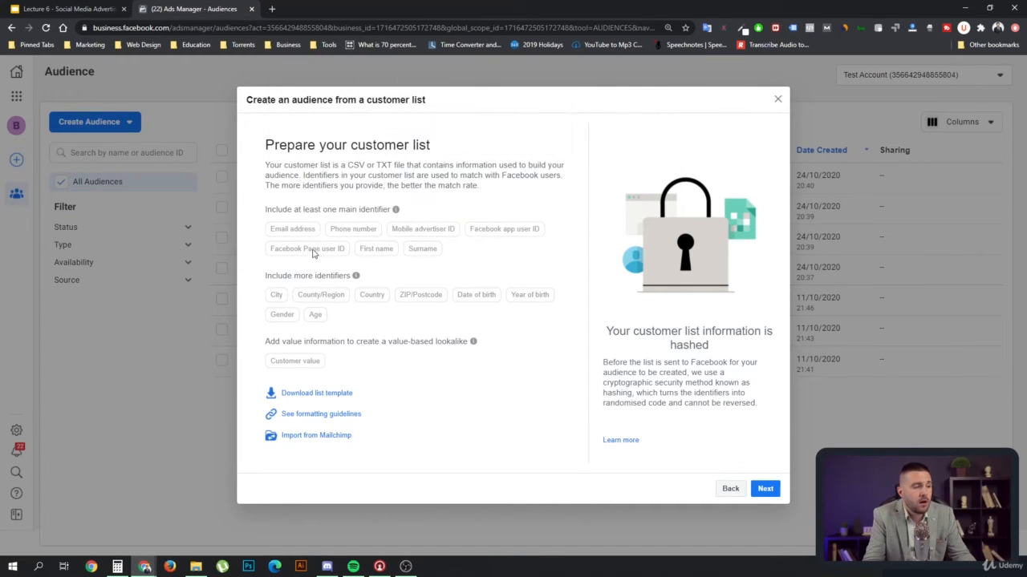
mouse_move(335, 256)
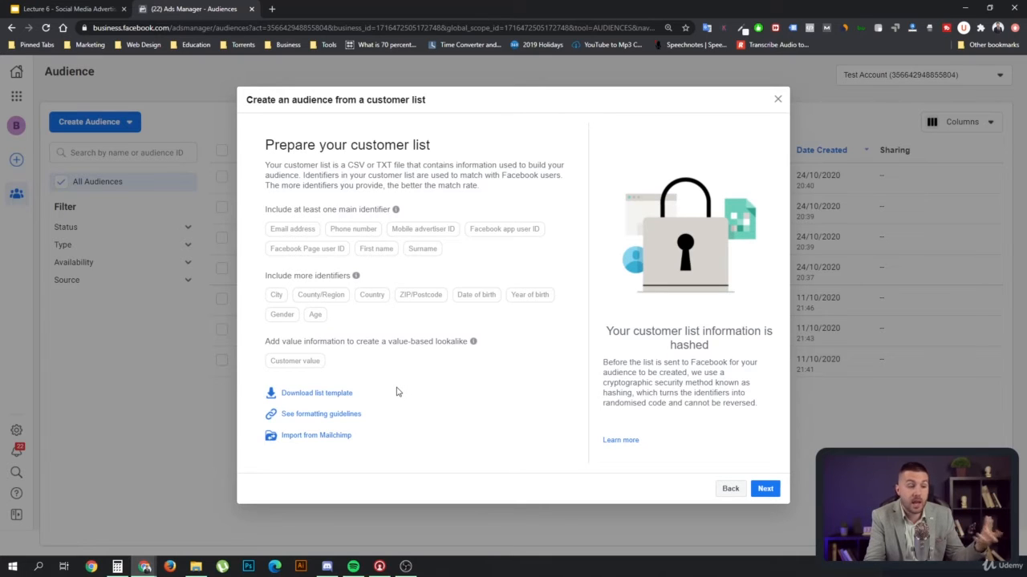
Read the customer list formatting guidelines on main and additional identifiers, then return to the audience dialog
ctrl+click(341, 418)
click(336, 12)
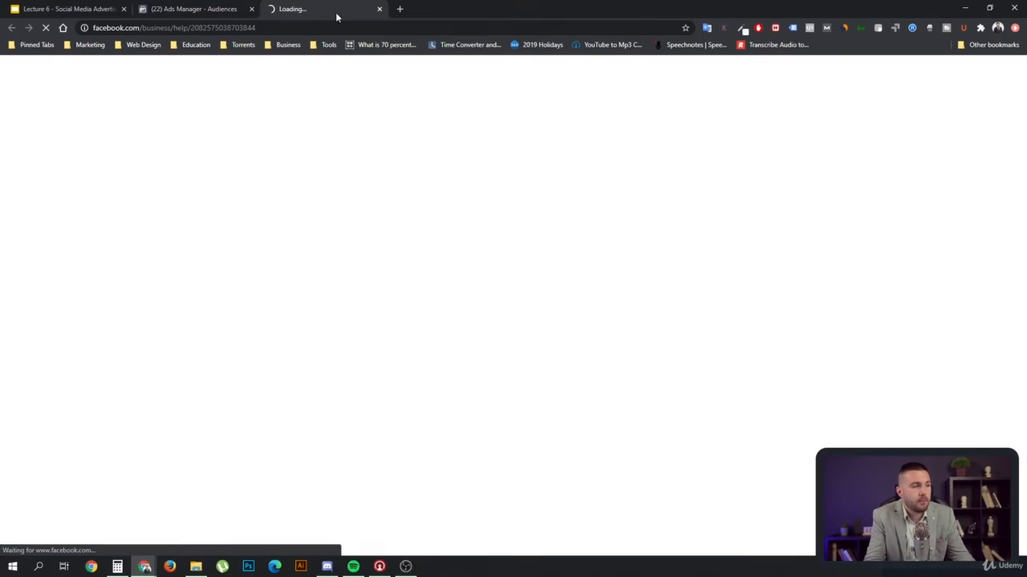
click(215, 15)
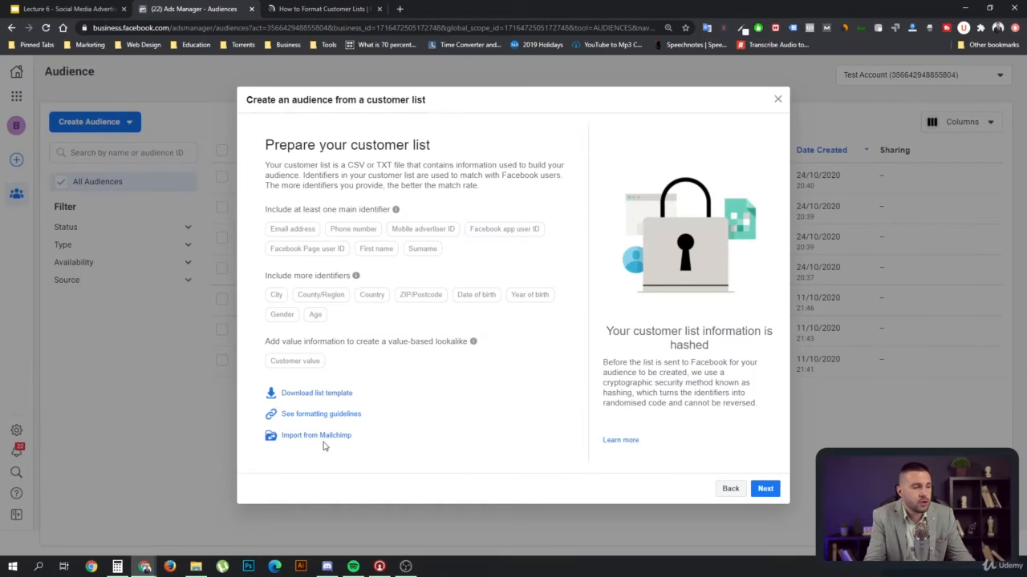
click(321, 9)
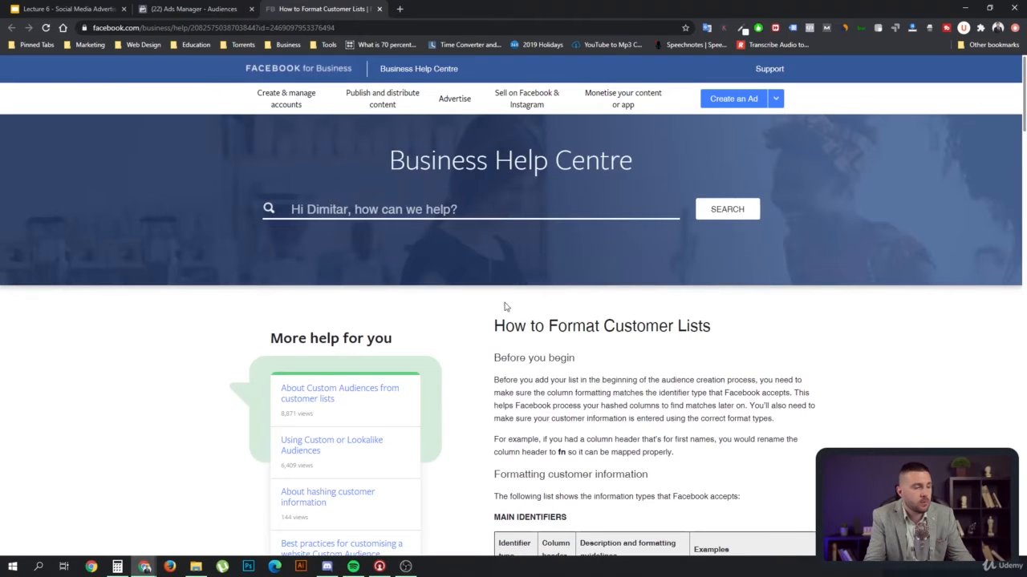
scroll(559, 312, down, 7)
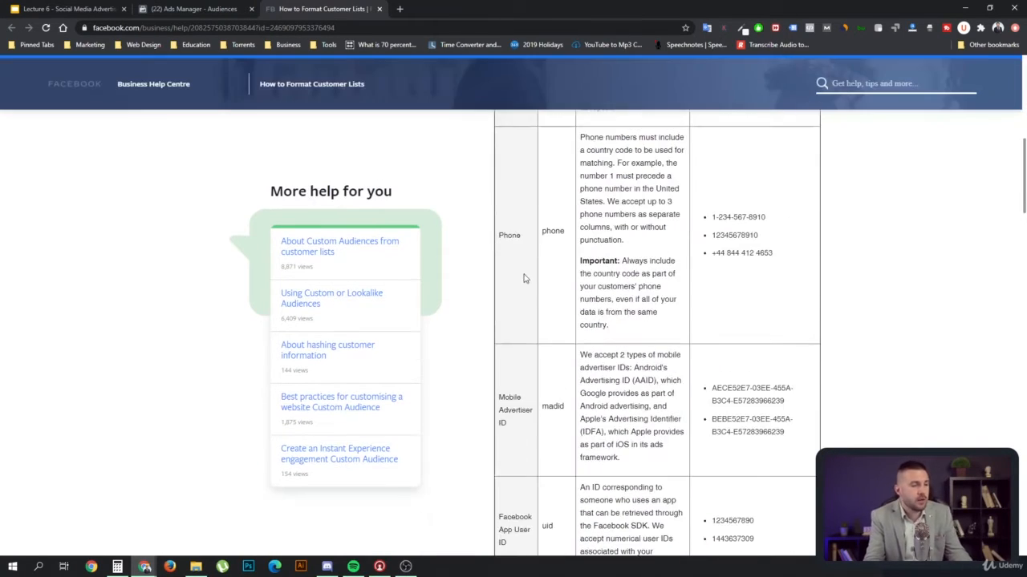
scroll(577, 285, up, 4)
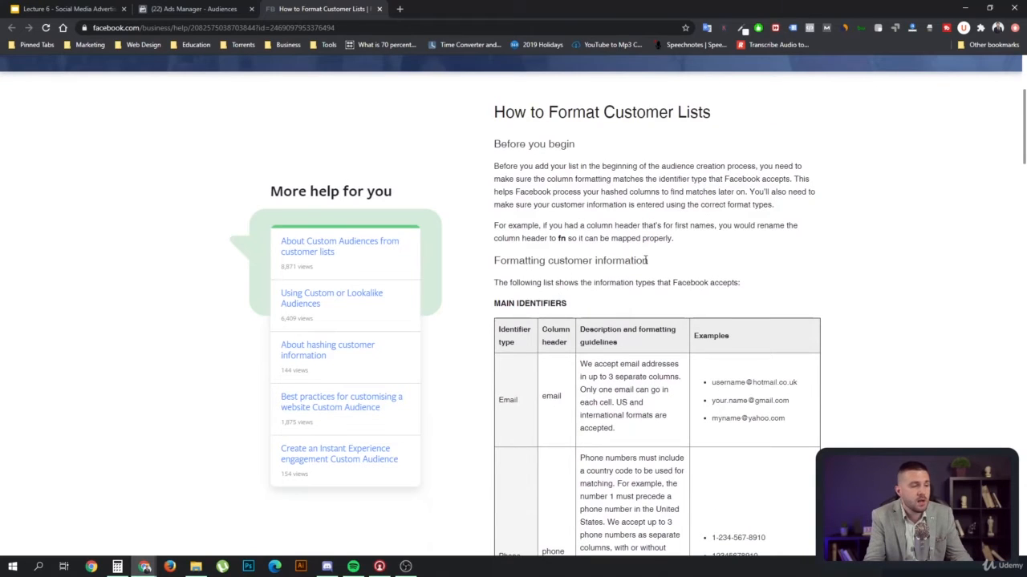
scroll(644, 248, down, 12)
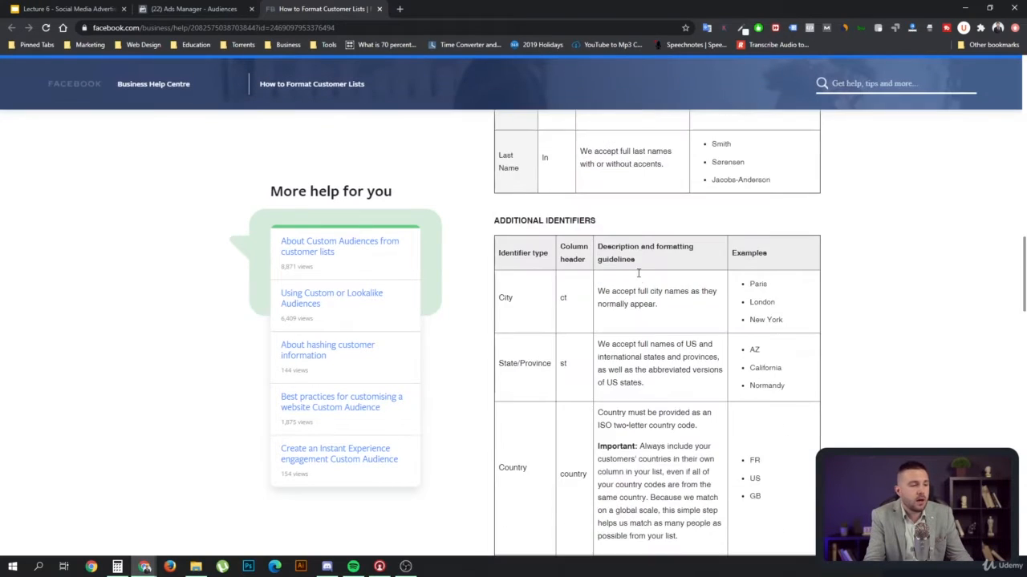
scroll(647, 280, down, 2)
click(164, 8)
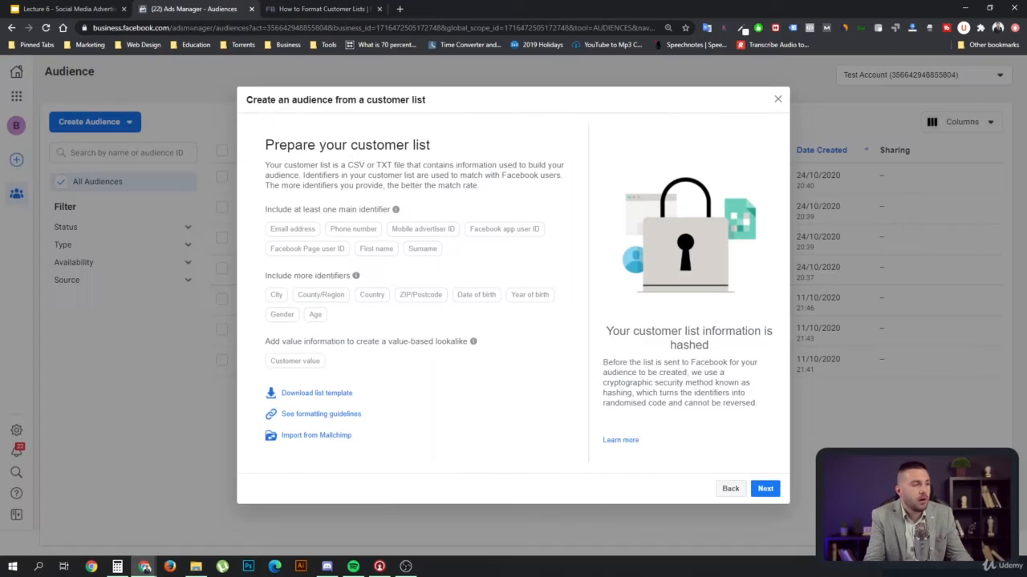
Download the list template example_value_based_audience_file.csv to the Downloads folder and open it in Excel
click(325, 397)
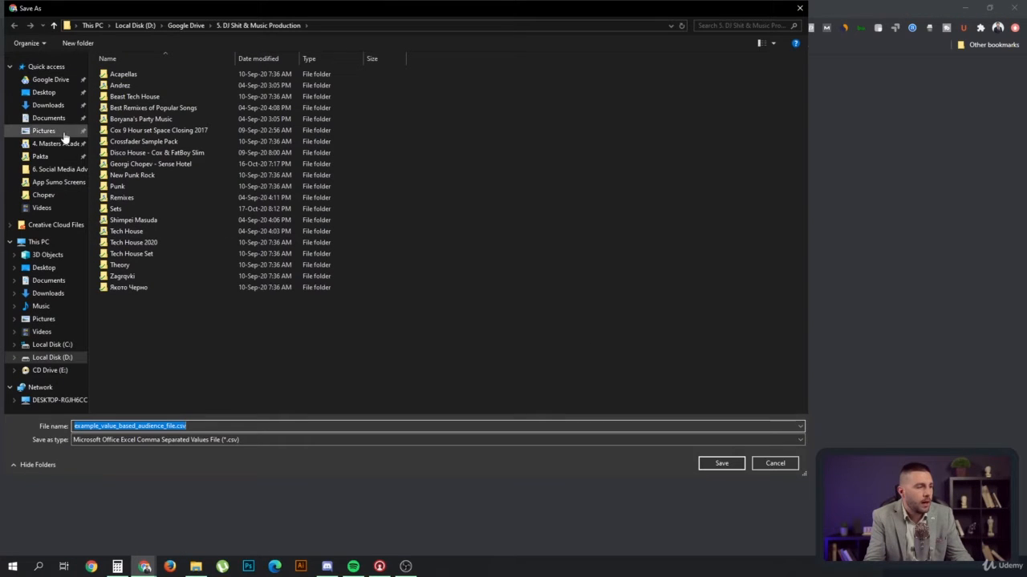
click(44, 105)
click(721, 464)
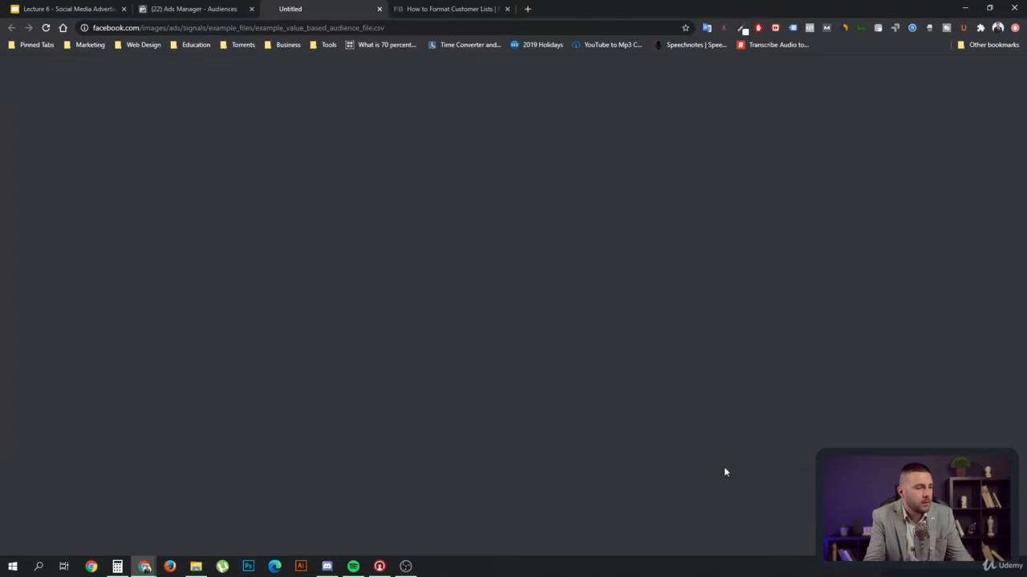
click(73, 546)
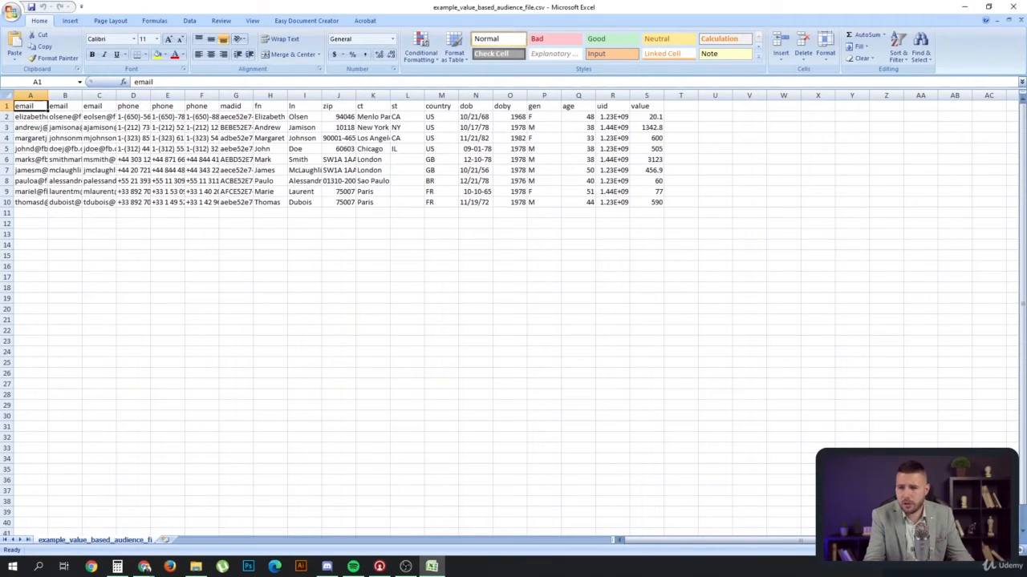
Autofit the widths of all columns in the template sheet so their contents can be read
click(7, 95)
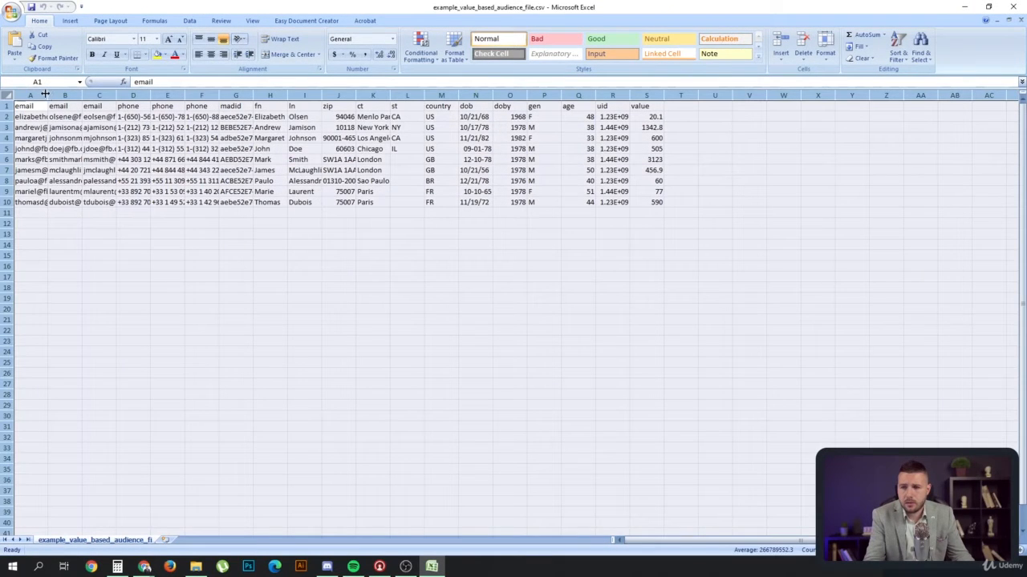
double_click(45, 93)
click(195, 277)
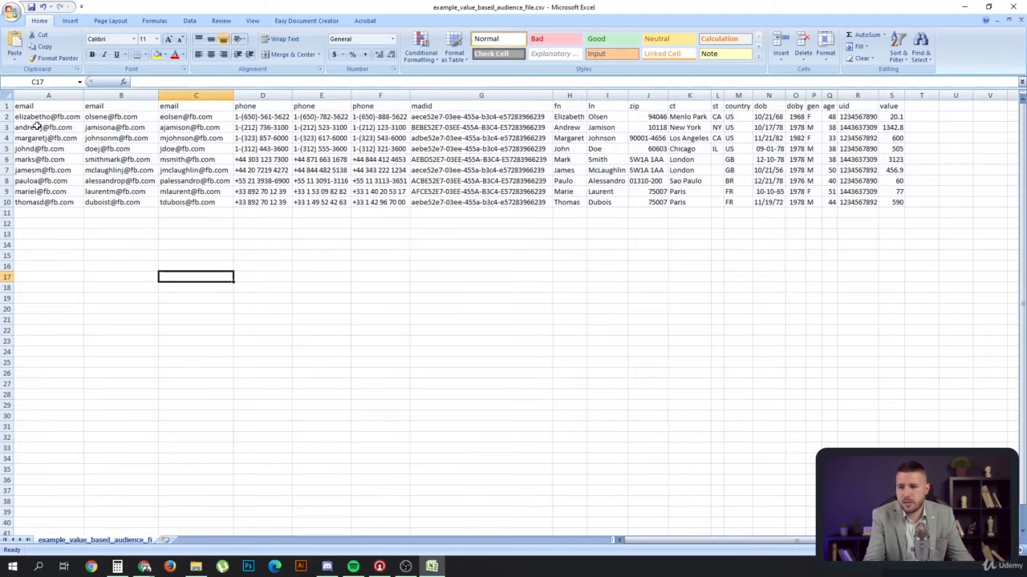
Examine the template's email, phone, madid and remaining identifier columns, then close the workbook and return to Ads Manager
drag(36, 118, 212, 205)
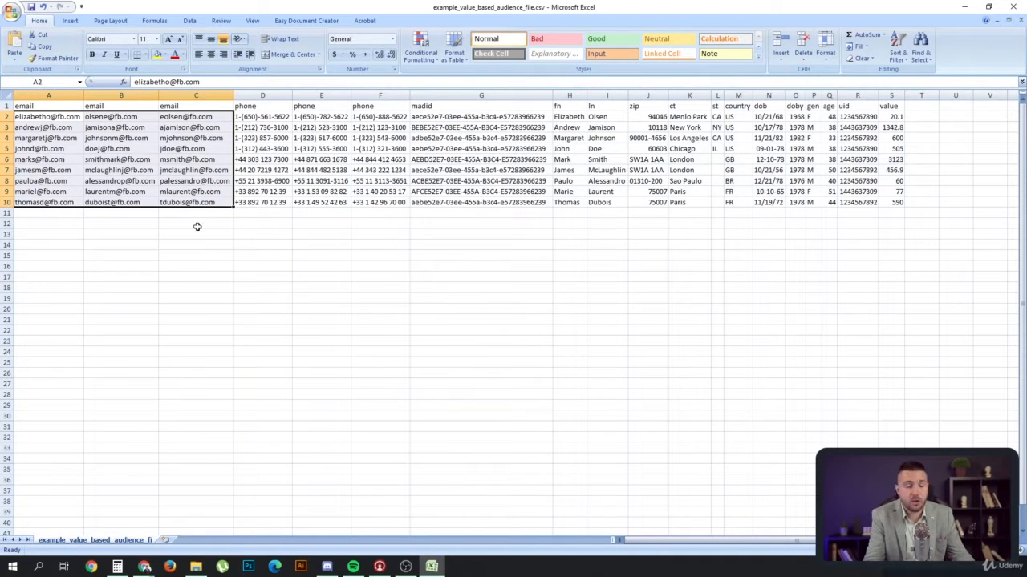
click(290, 140)
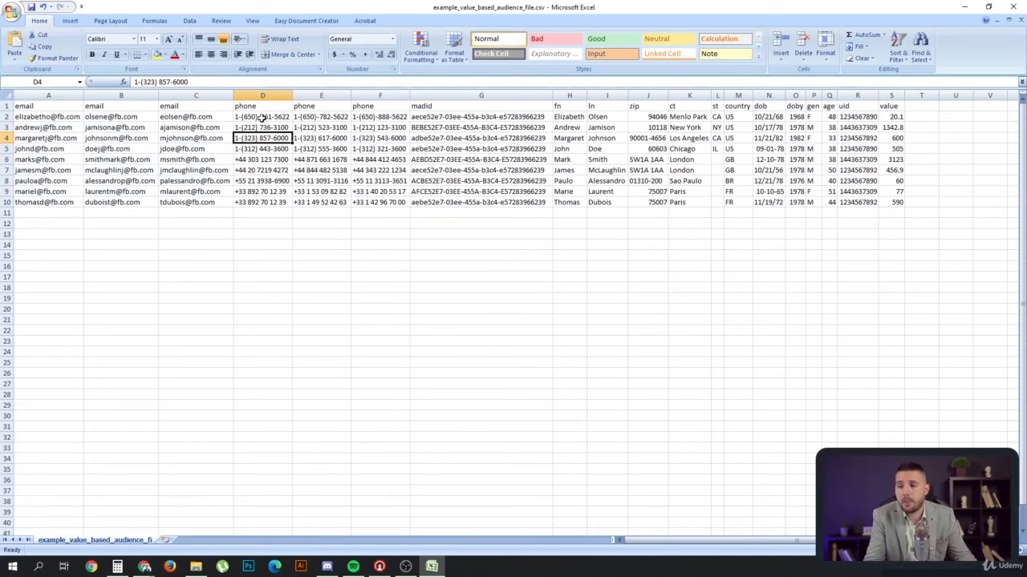
drag(261, 118, 401, 115)
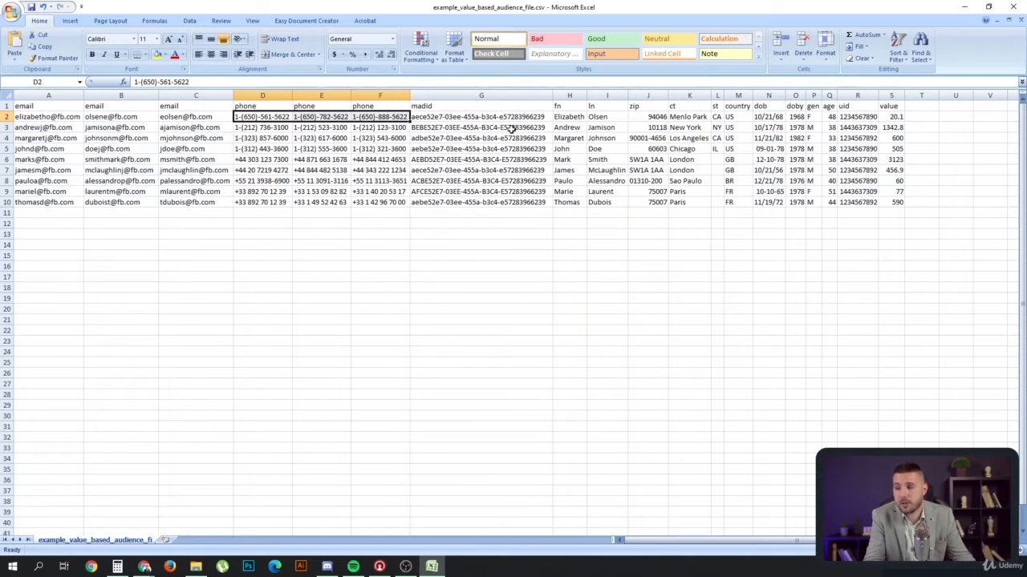
click(446, 117)
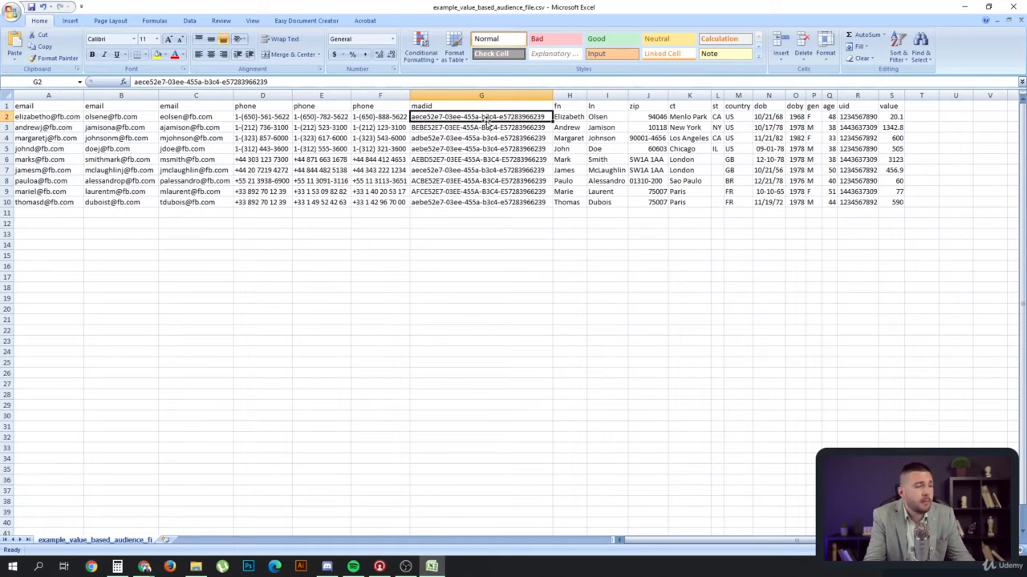
shift+click(906, 196)
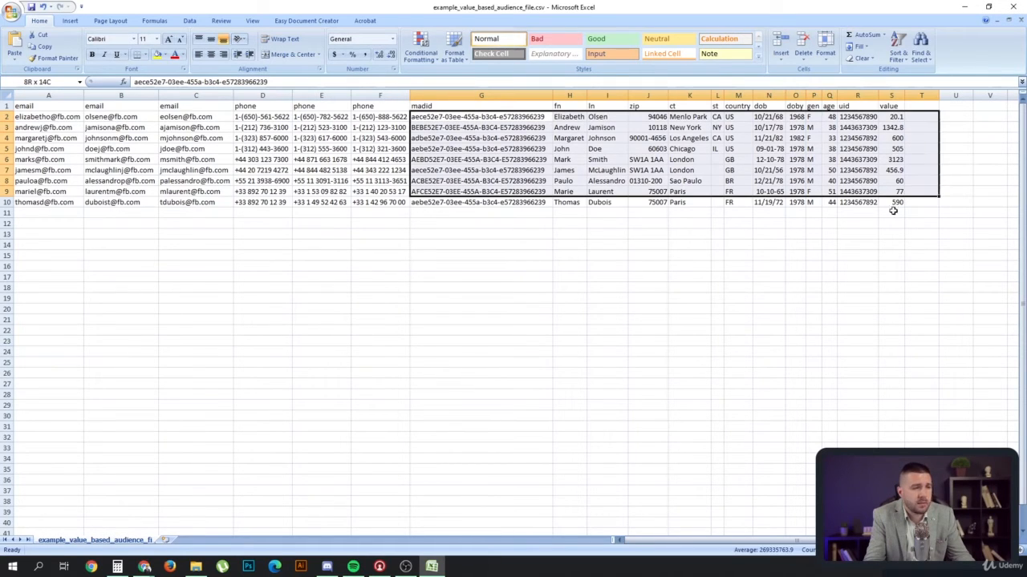
click(587, 247)
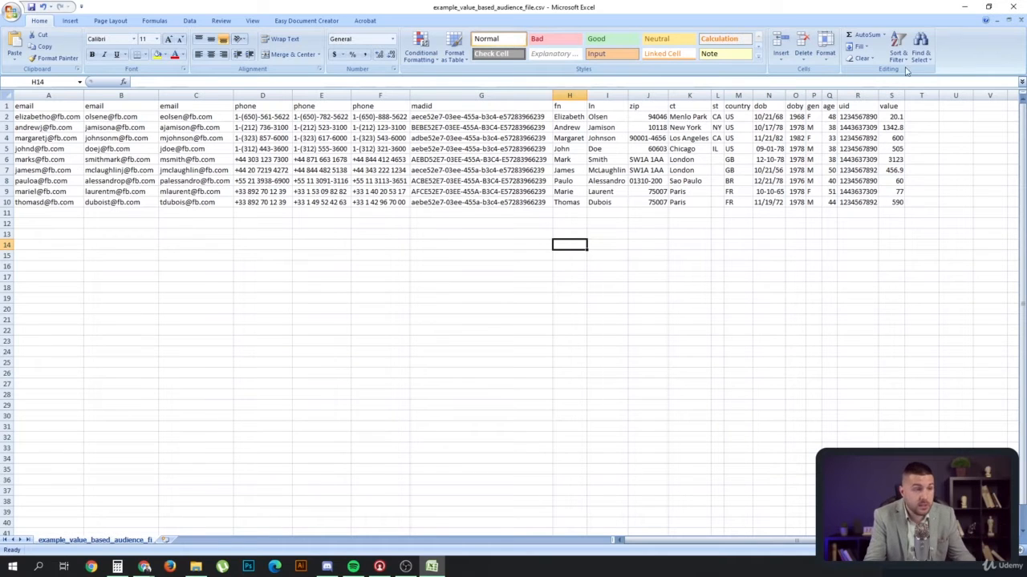
click(1012, 6)
click(137, 310)
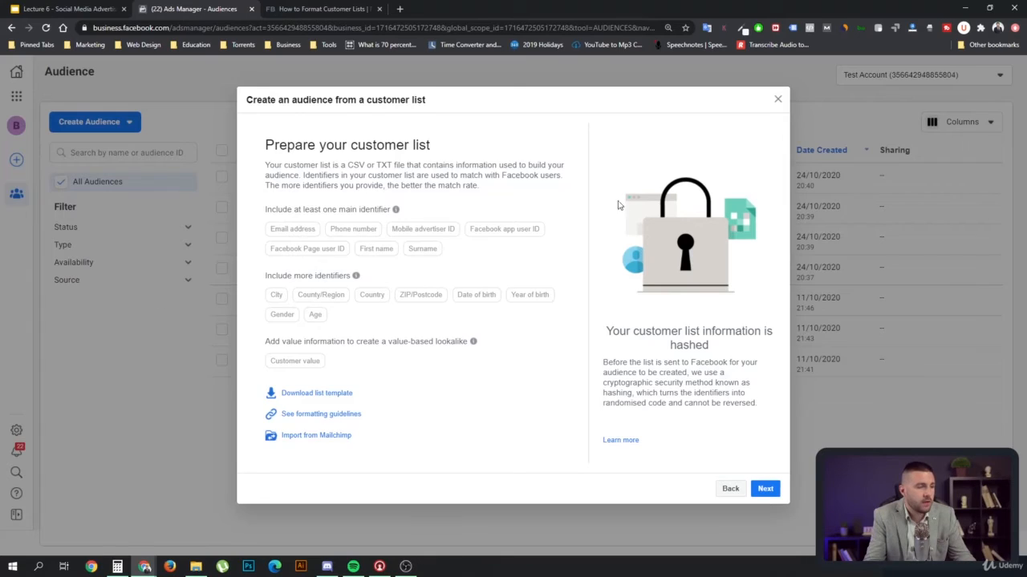
Go back to the source choices, switch the custom audience source to App activity and check the available apps
click(730, 491)
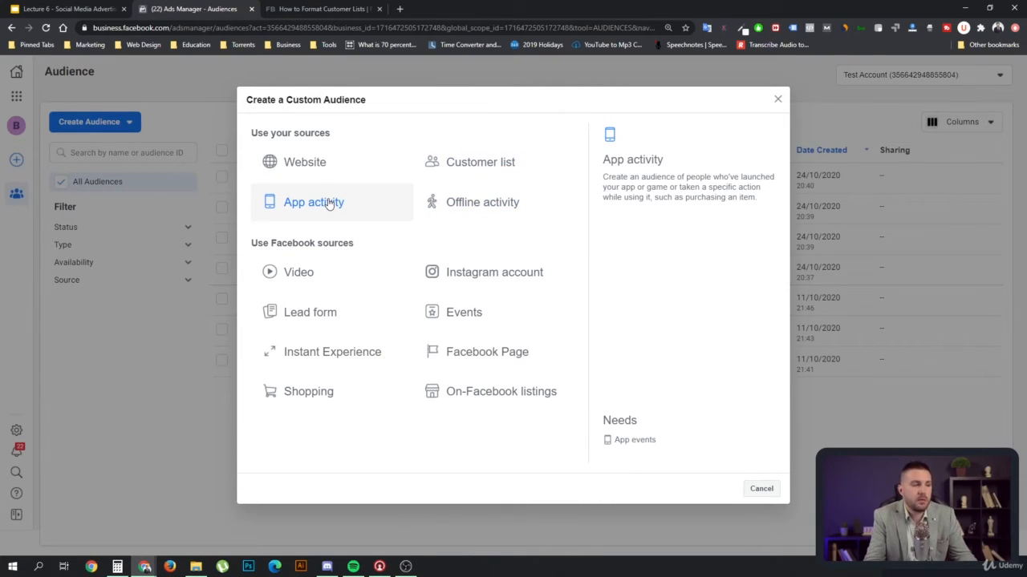
click(380, 215)
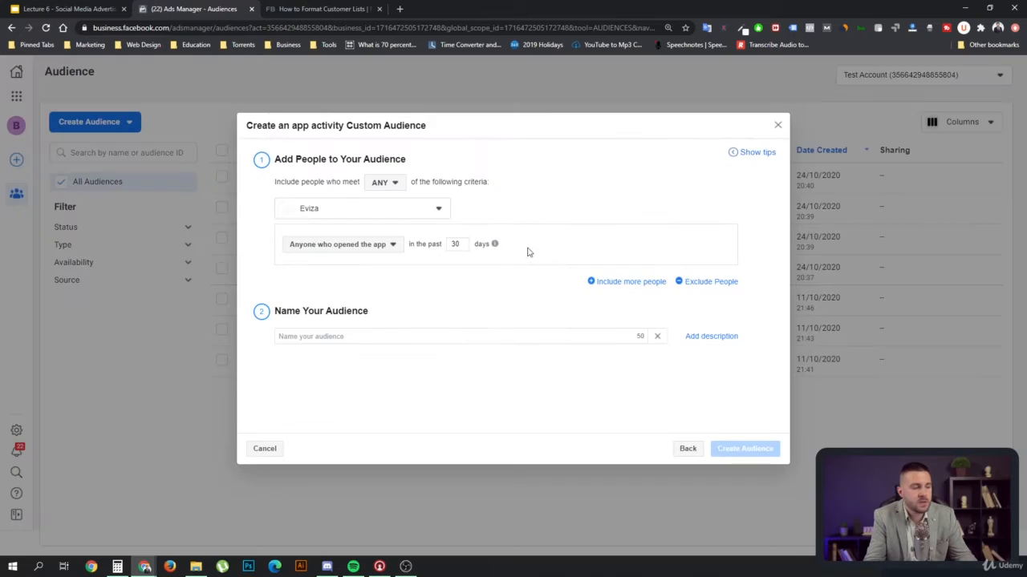
click(369, 215)
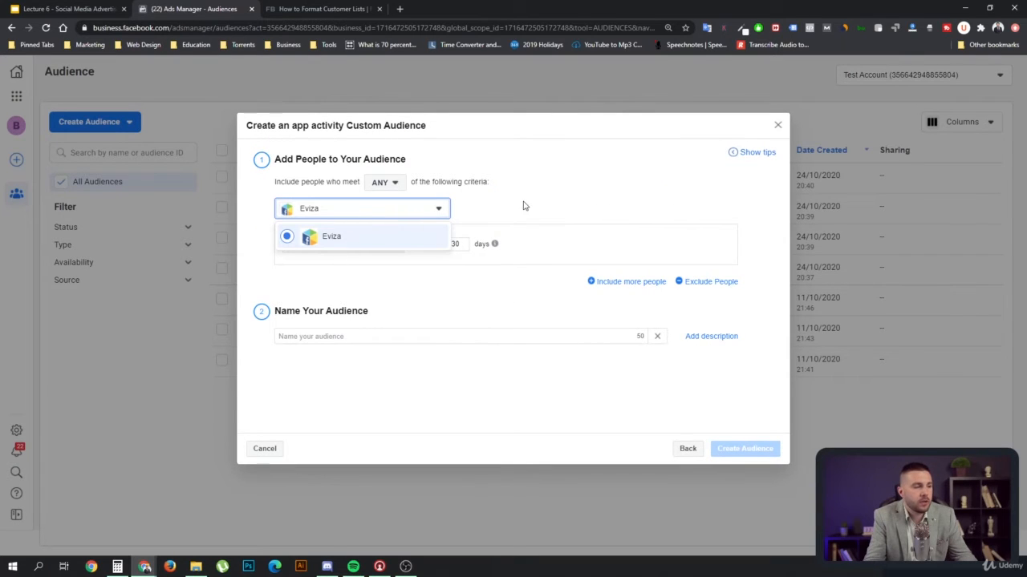
click(440, 209)
Review the app activity audience's user event options and the ANY/ALL criteria explanations, and return to the custom audience source choices
click(392, 244)
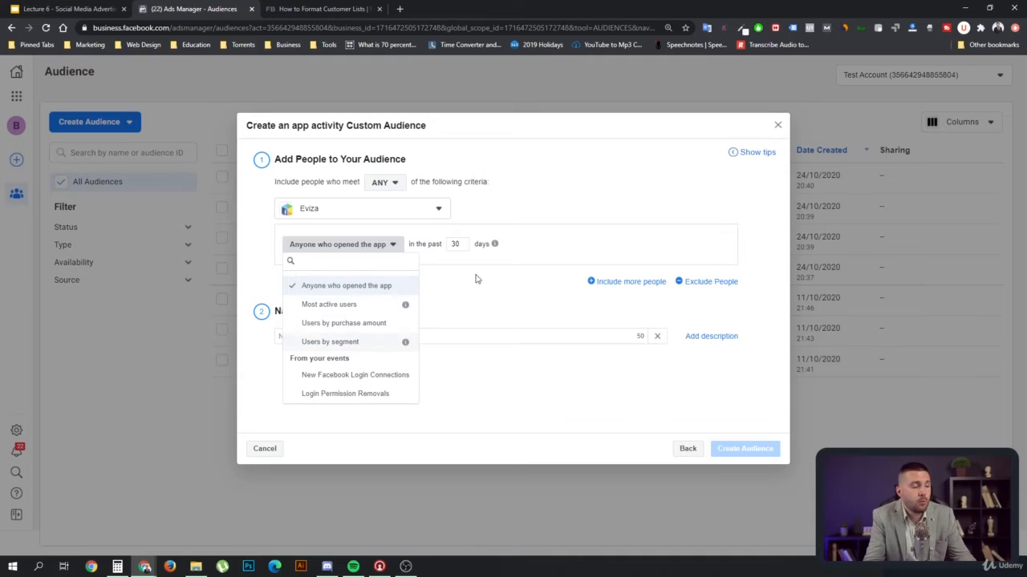
click(355, 244)
click(383, 183)
mouse_move(402, 217)
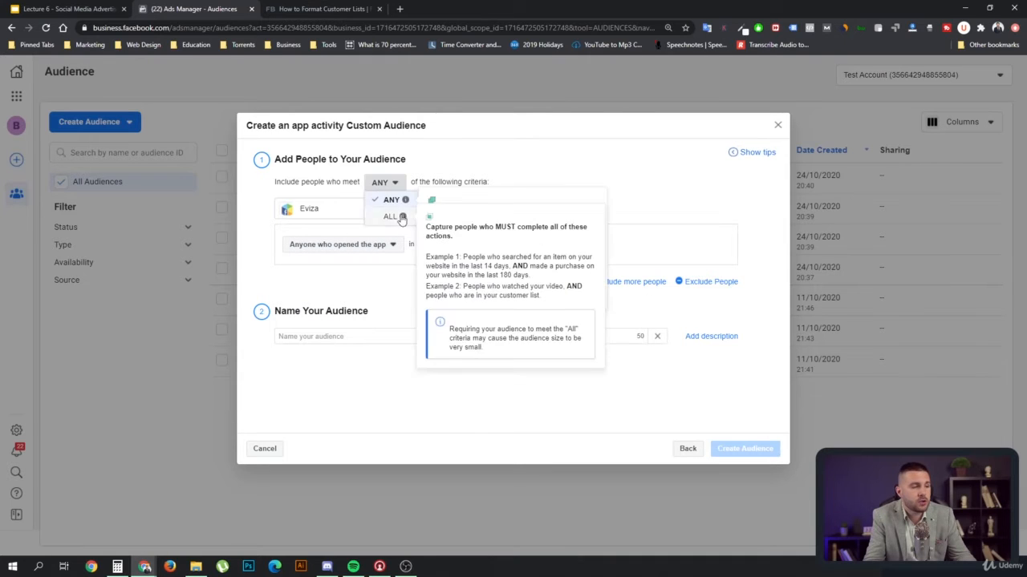
click(549, 166)
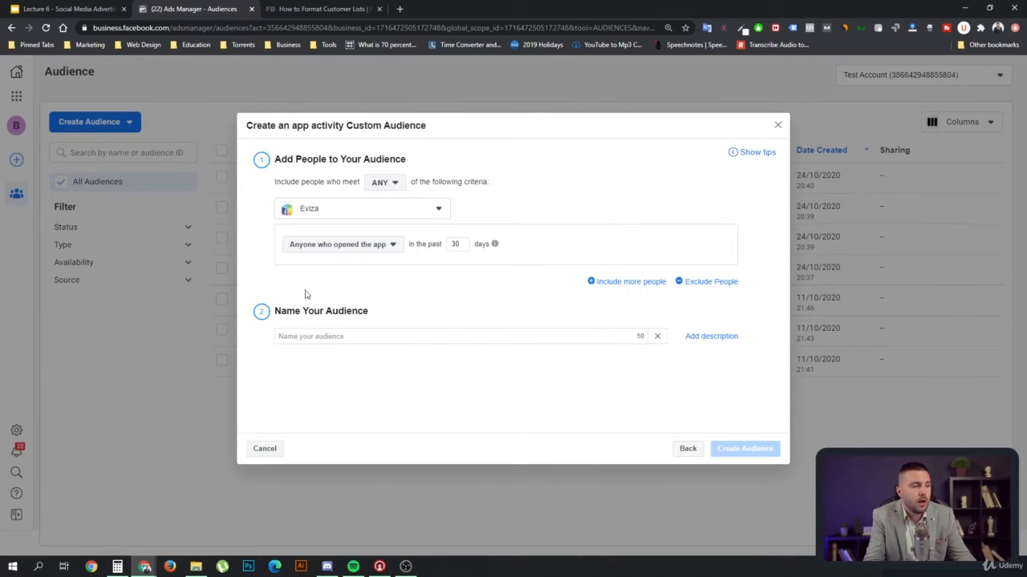
click(678, 449)
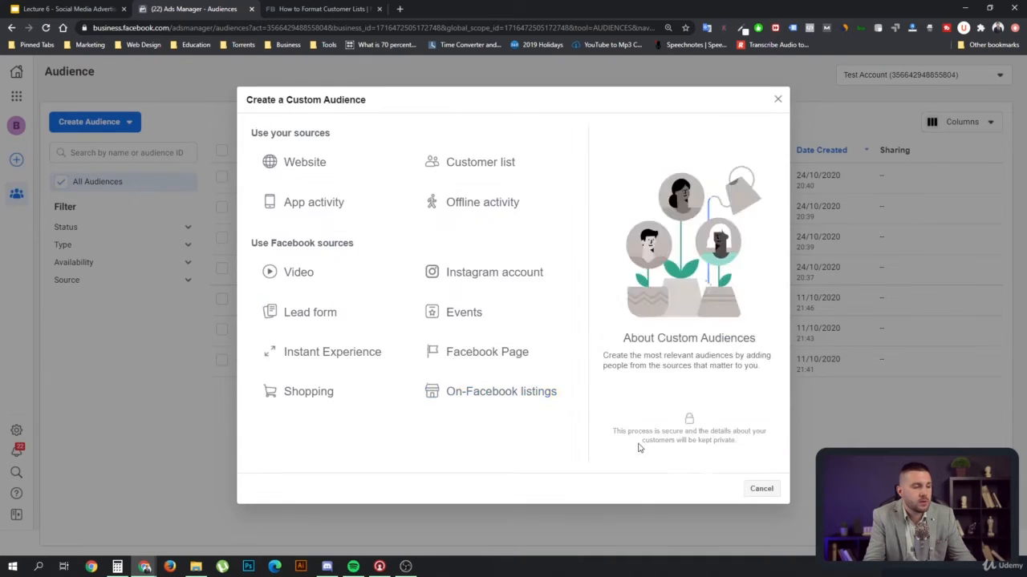
Check the Offline activity source for available event sets and return to the custom audience source choices
click(465, 210)
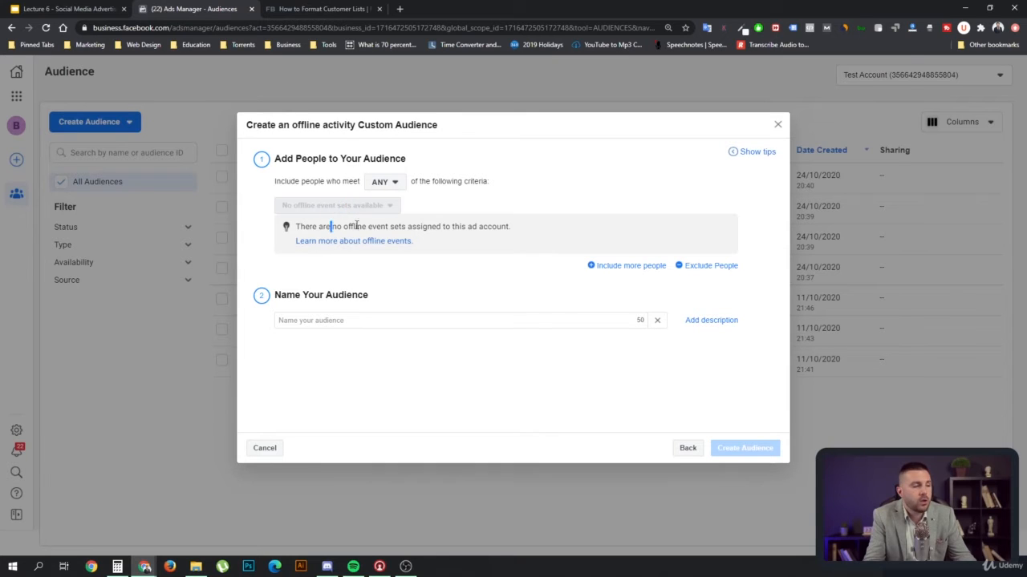
drag(332, 225, 513, 241)
click(453, 269)
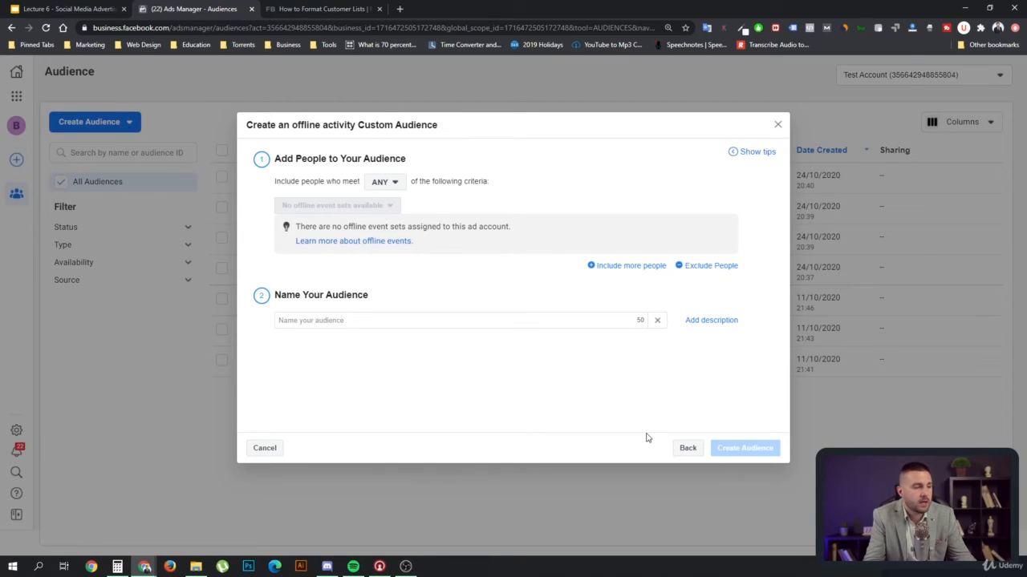
click(688, 446)
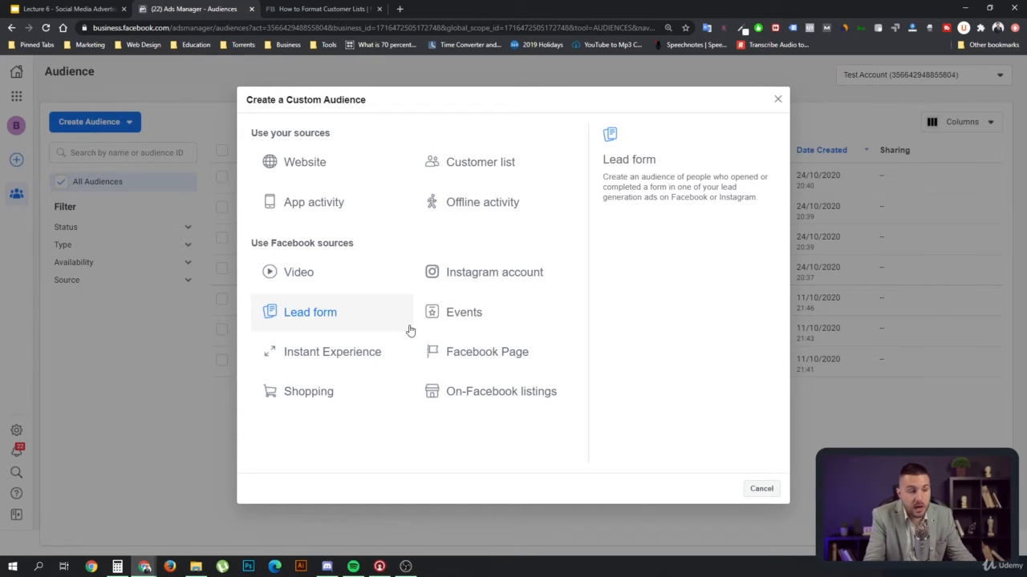
Start a video custom audience for people who have watched at least 25% of your video, and check the page's selectable videos
click(365, 280)
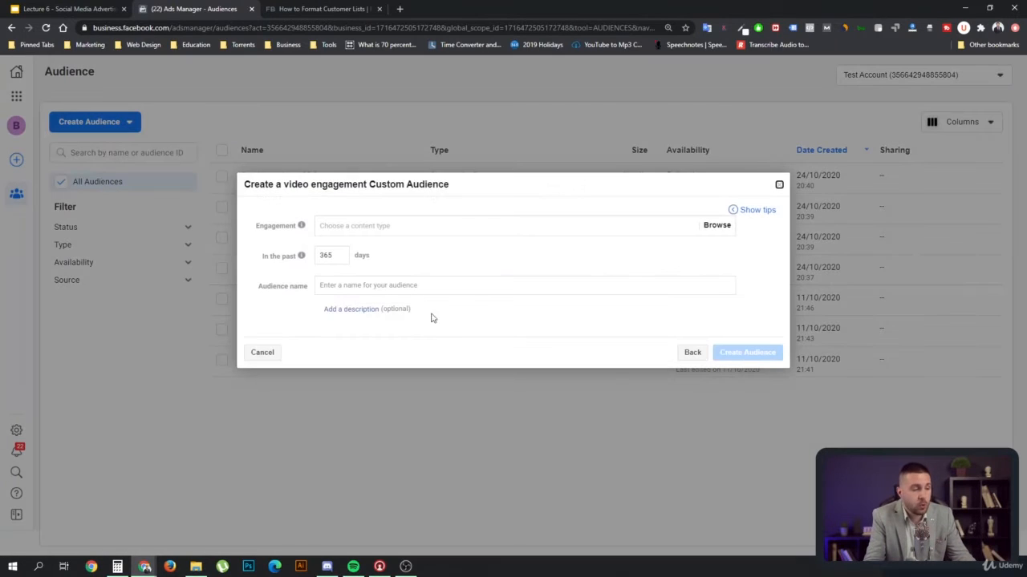
click(371, 231)
click(390, 212)
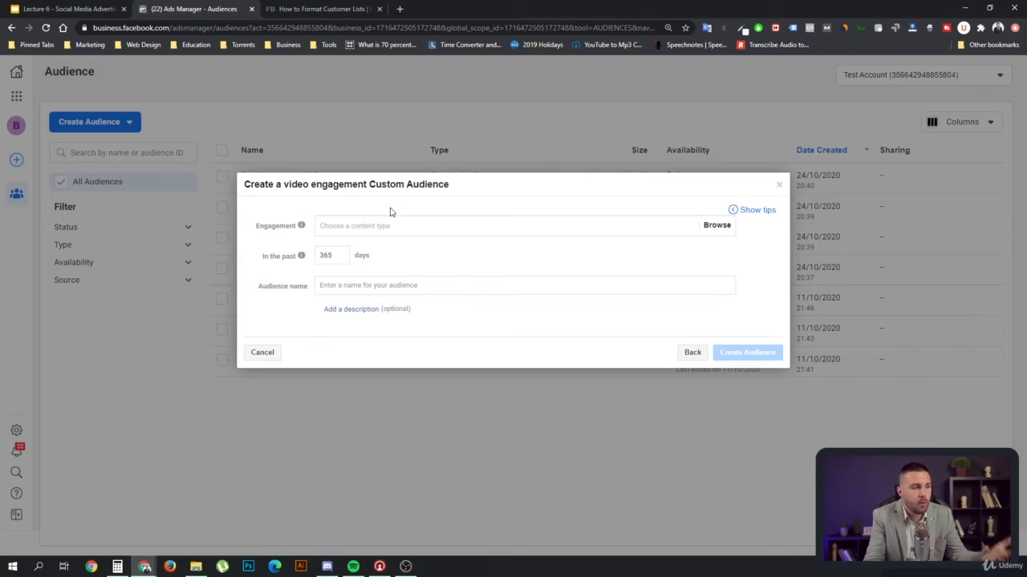
click(380, 229)
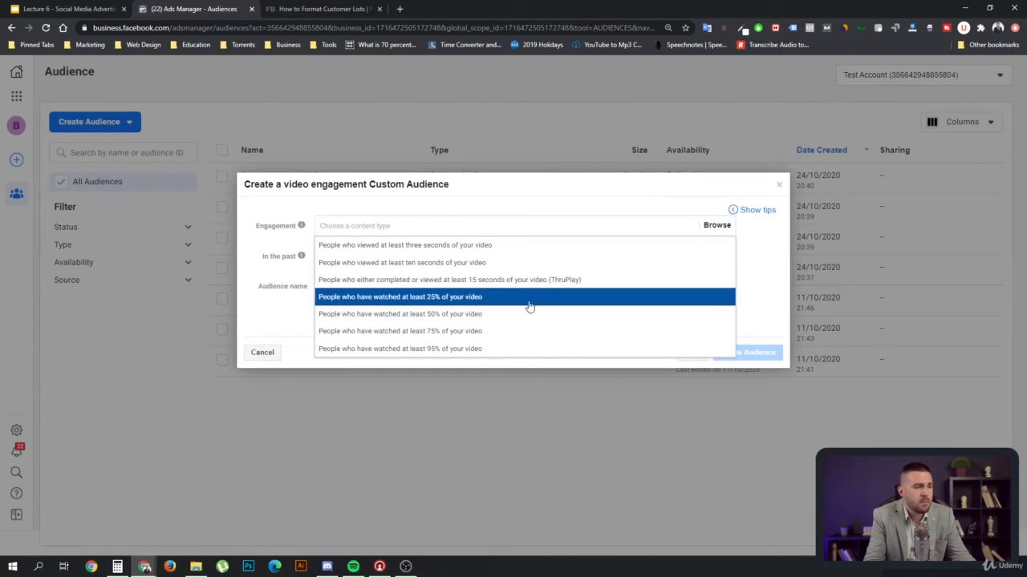
click(492, 298)
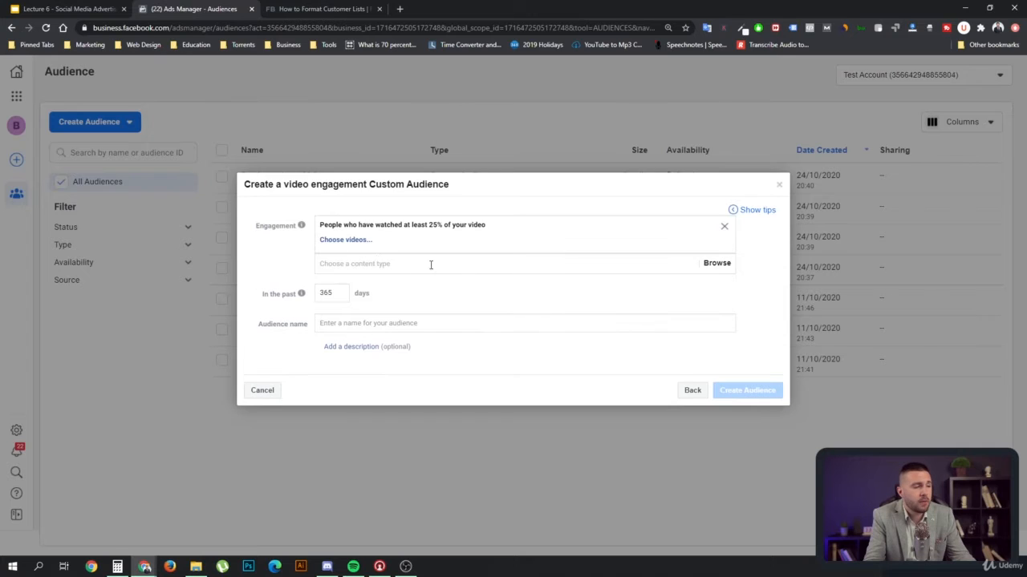
click(346, 240)
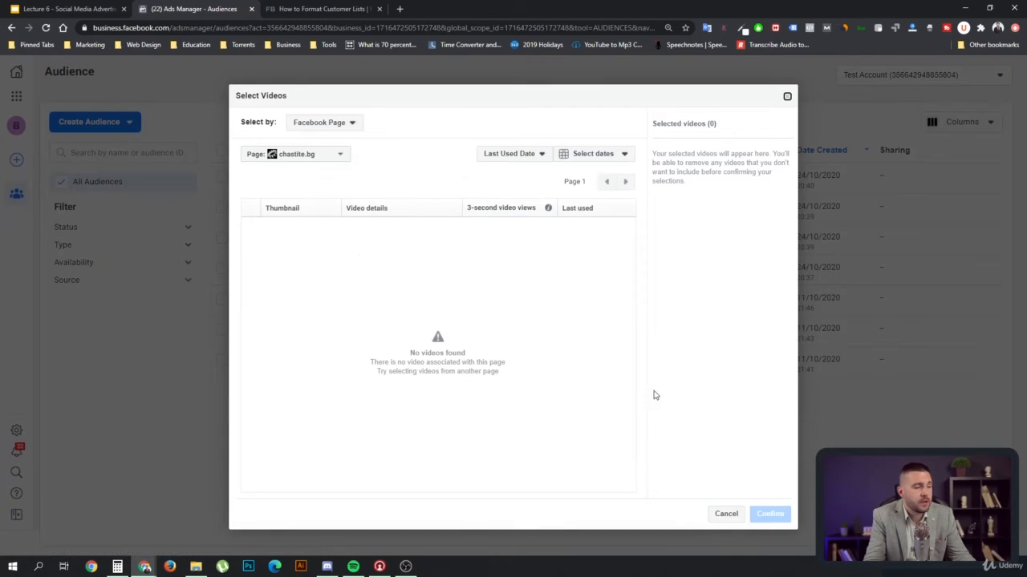
click(729, 516)
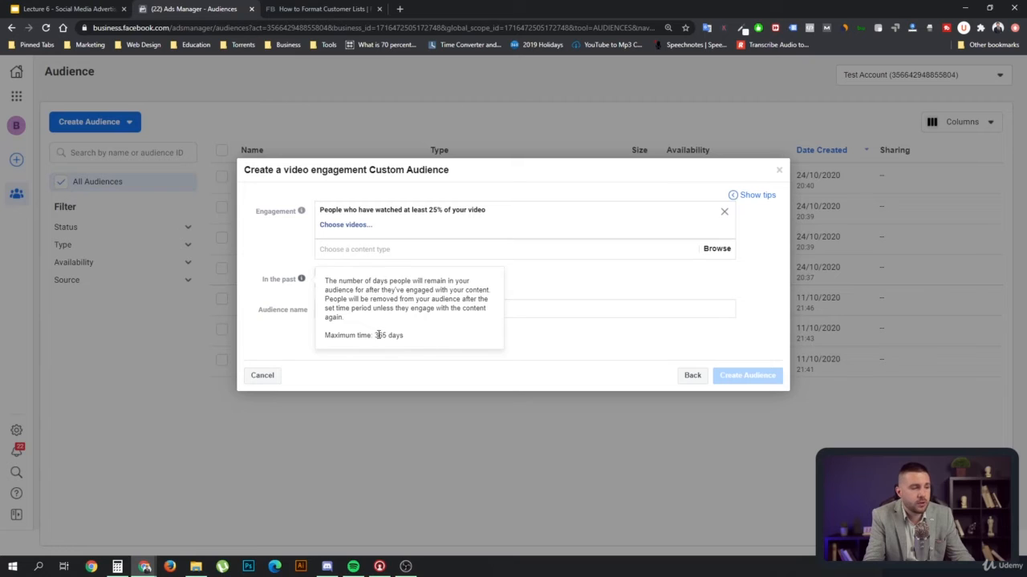
Check the maximum retention period, set the video audience to the past 30 days and abandon it without creating it
drag(378, 335, 404, 335)
click(337, 309)
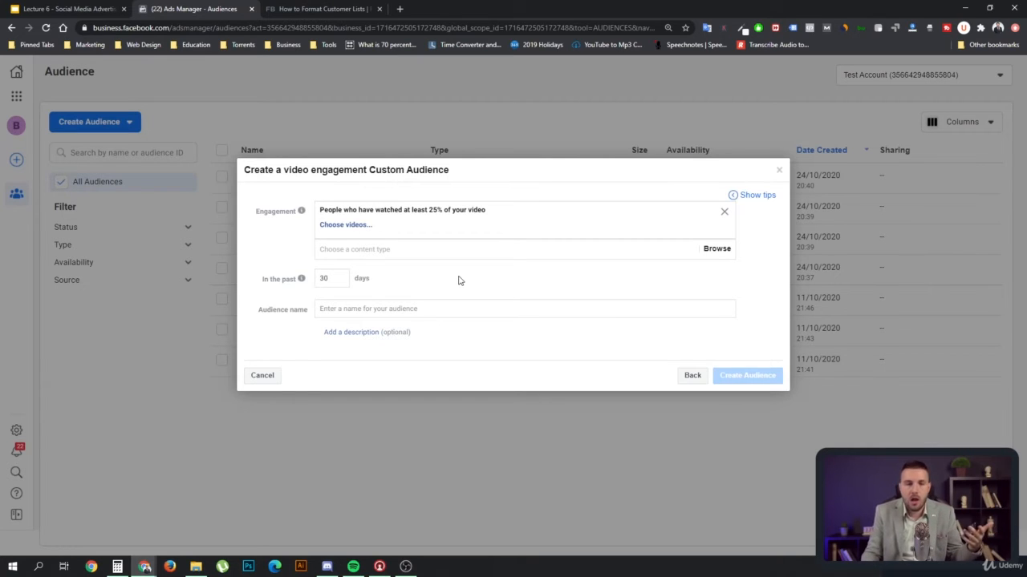
click(693, 378)
click(762, 491)
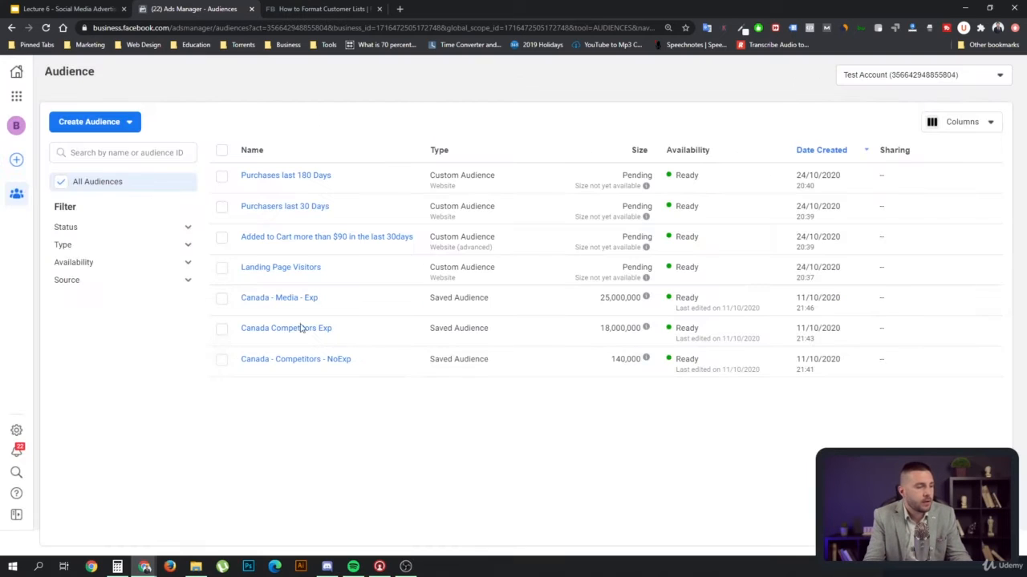
Open the campaigns overview in a separate browser tab and start a new campaign to show the available objectives
click(120, 123)
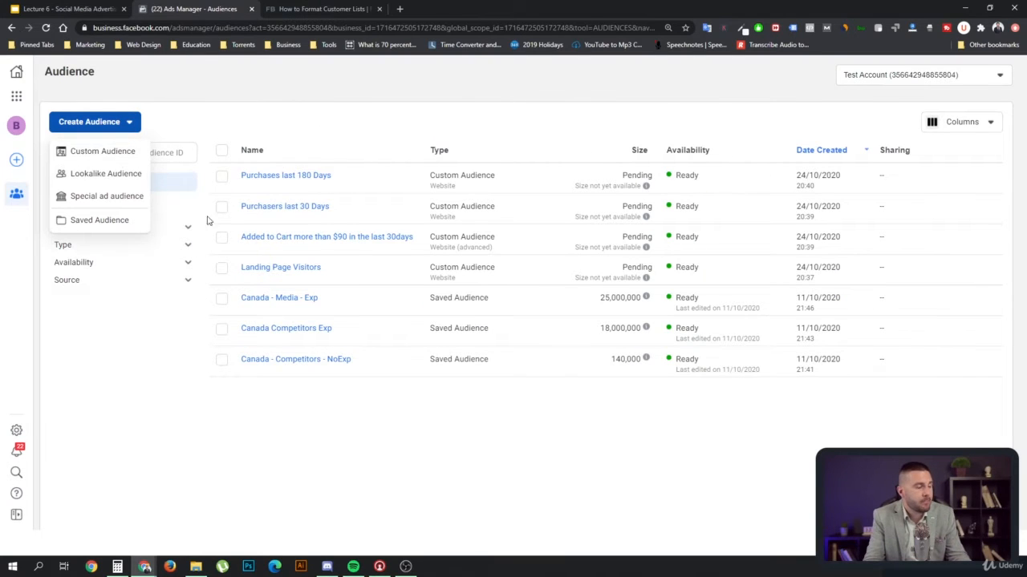
click(387, 401)
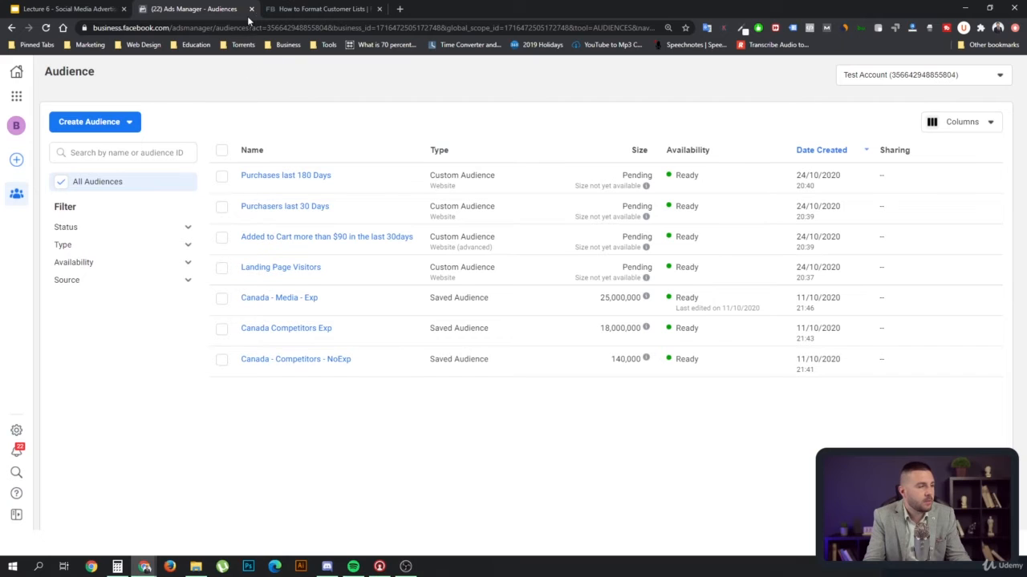
click(14, 98)
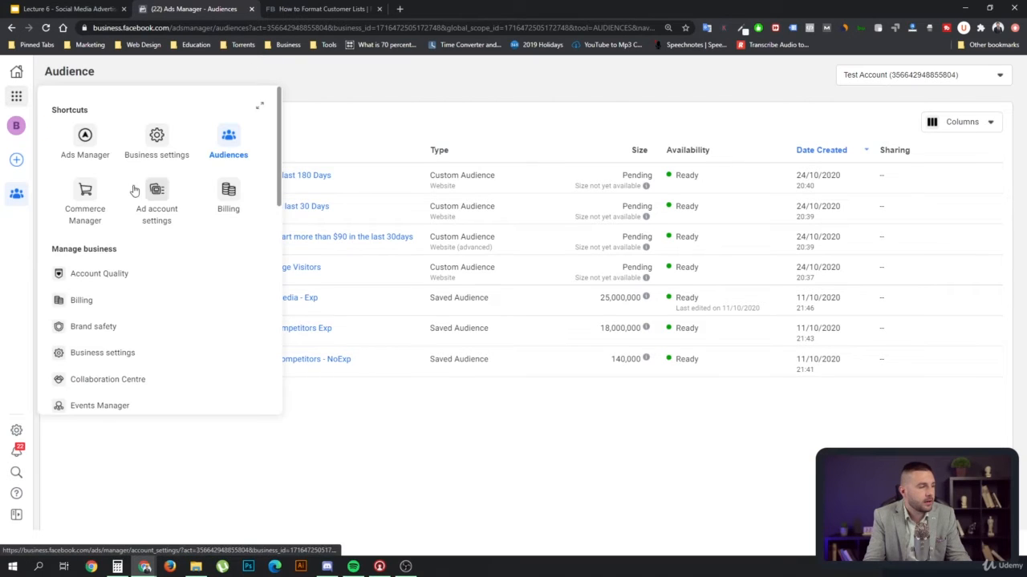
middle_click(97, 151)
click(323, 9)
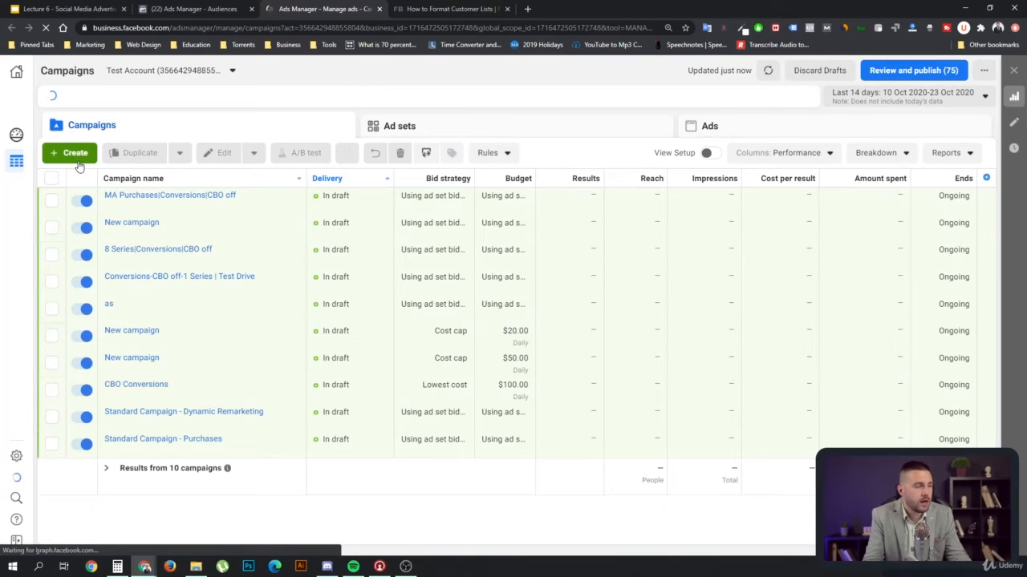
click(78, 154)
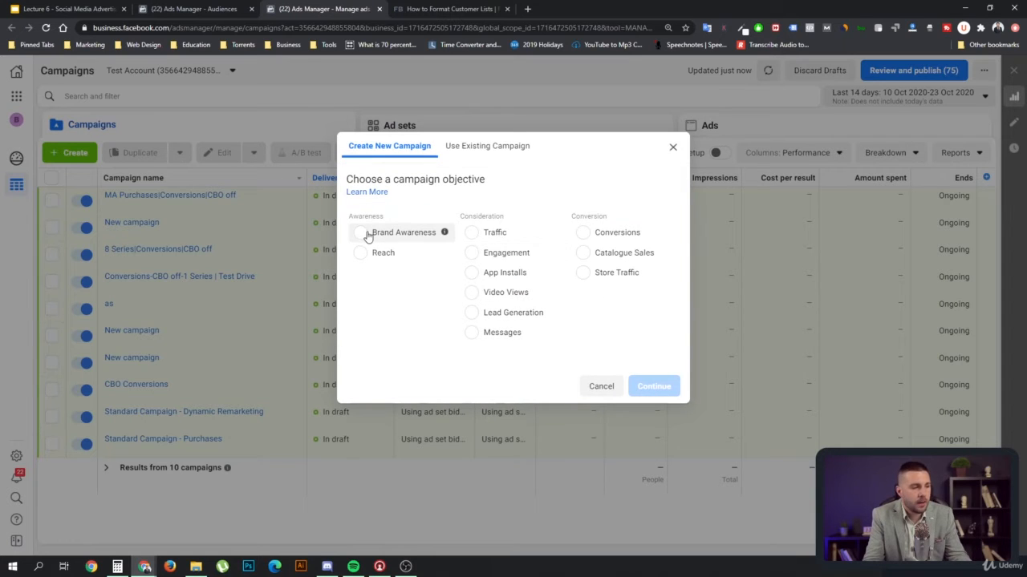
Compare the descriptions of the Brand Awareness and Video Views objectives, and cancel the new campaign
mouse_move(447, 234)
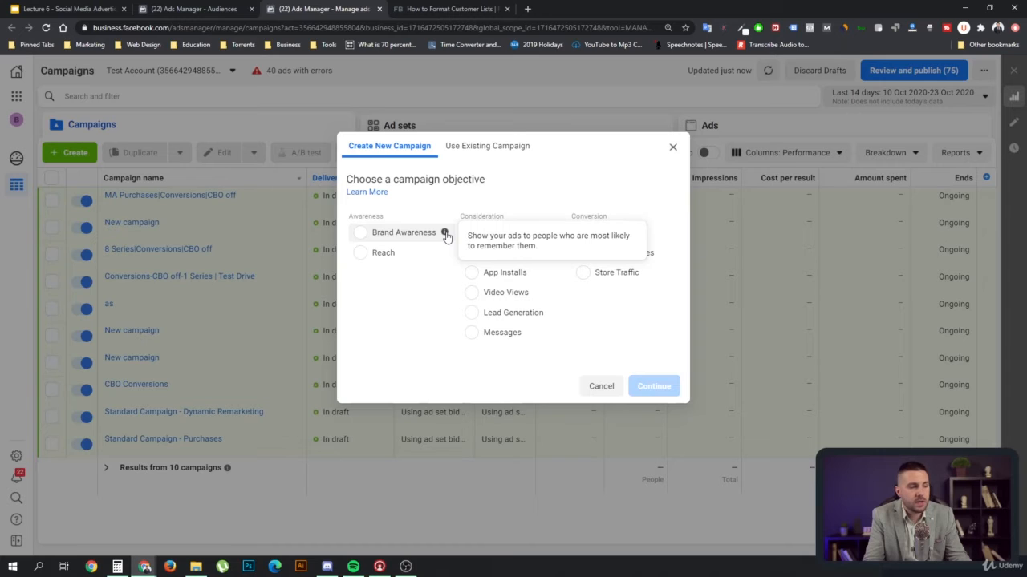
click(446, 235)
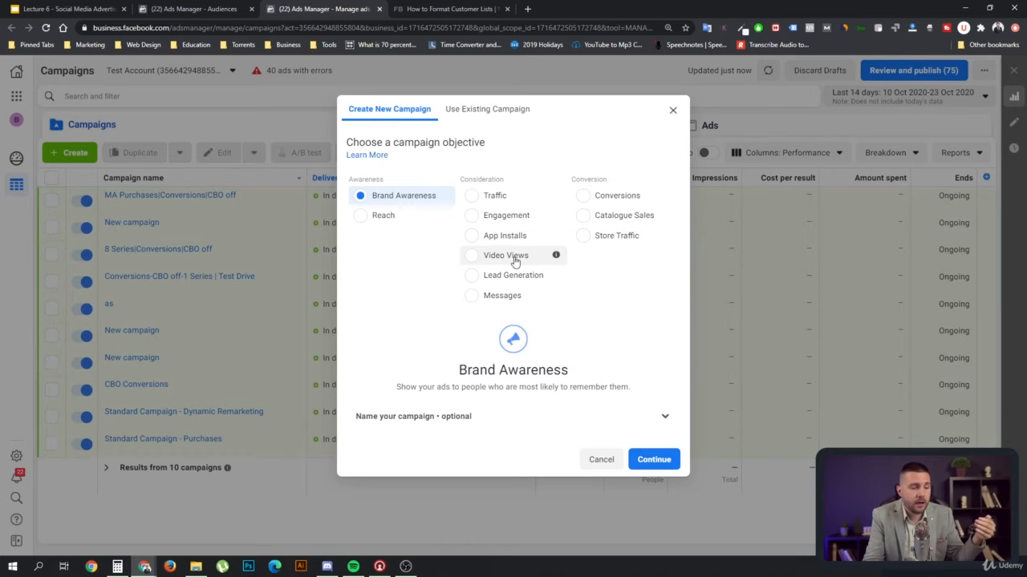
mouse_move(561, 260)
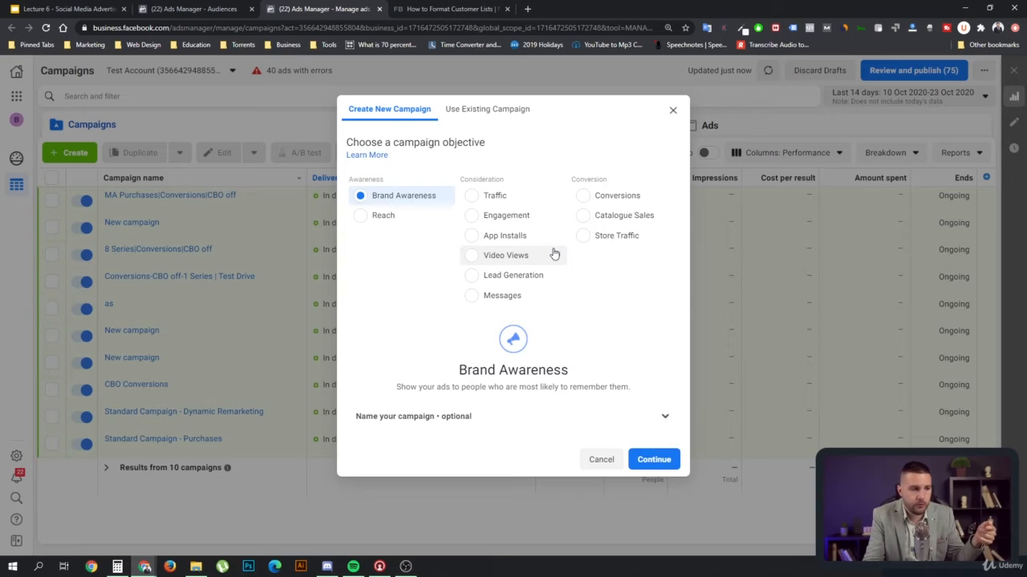
click(555, 255)
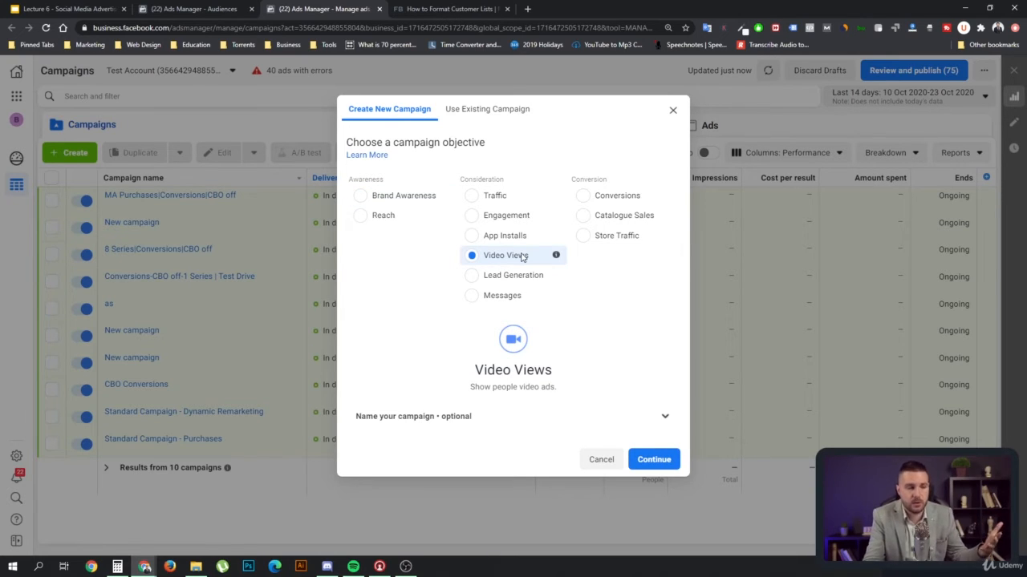
click(412, 201)
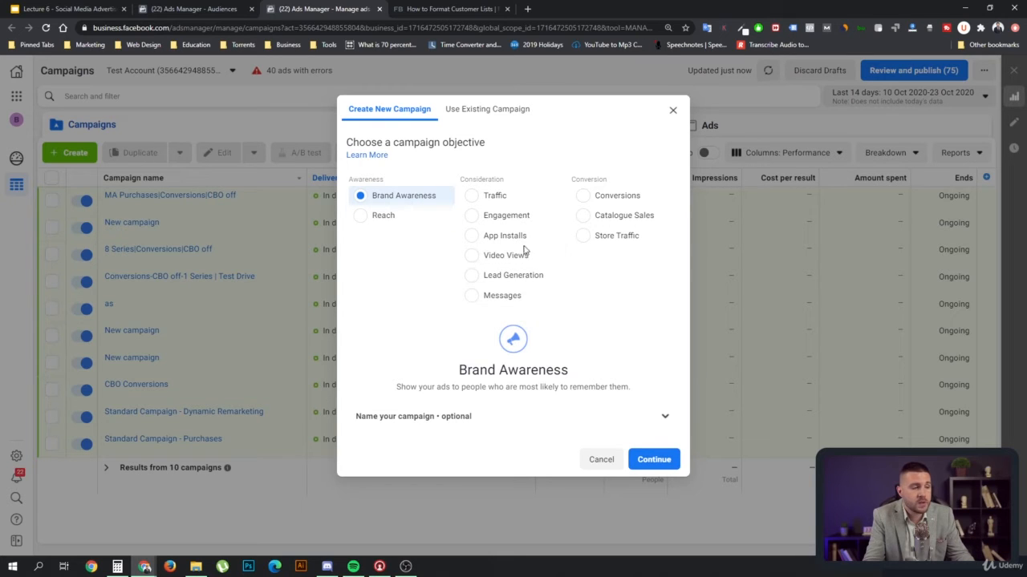
mouse_move(557, 256)
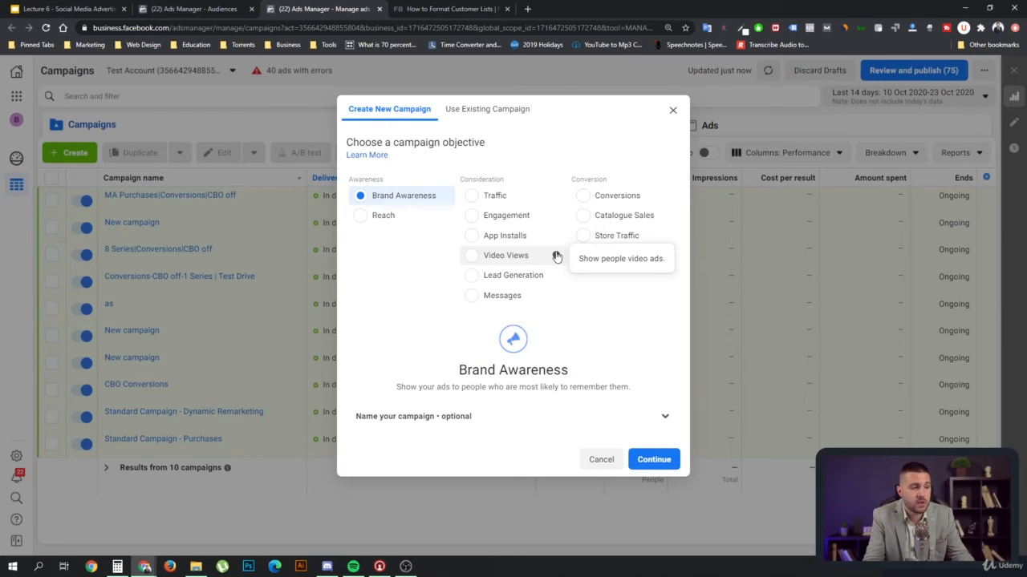
mouse_move(554, 220)
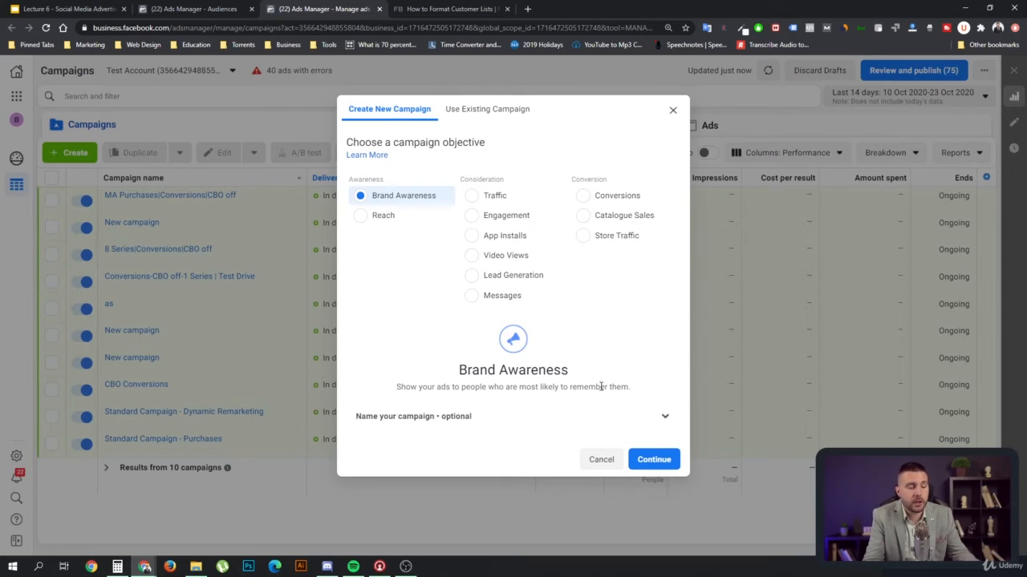
click(601, 459)
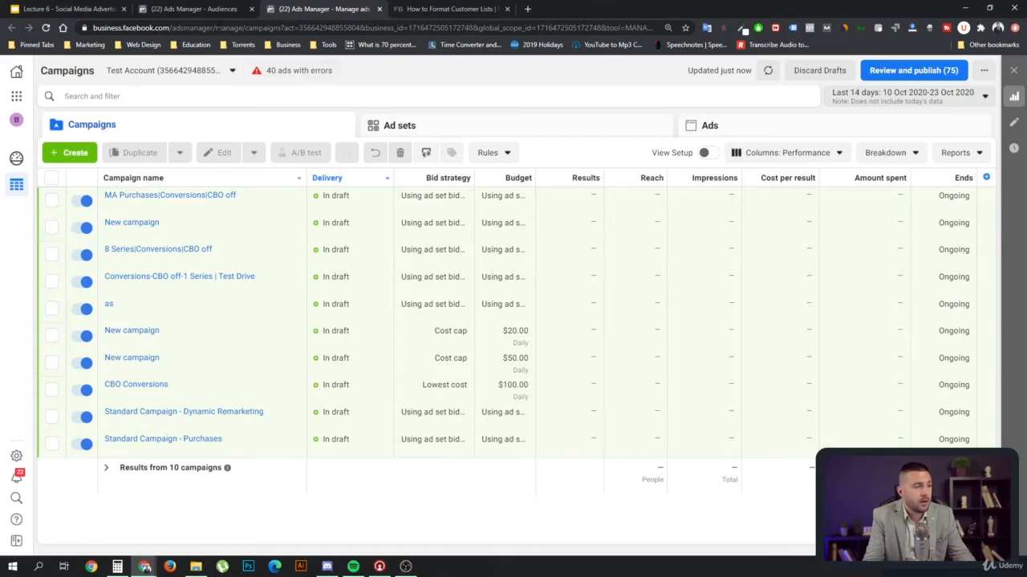
Return to the Audiences page, start another custom audience, revisit the Video source and go back to the source choices
key(ctrl+shift+Tab)
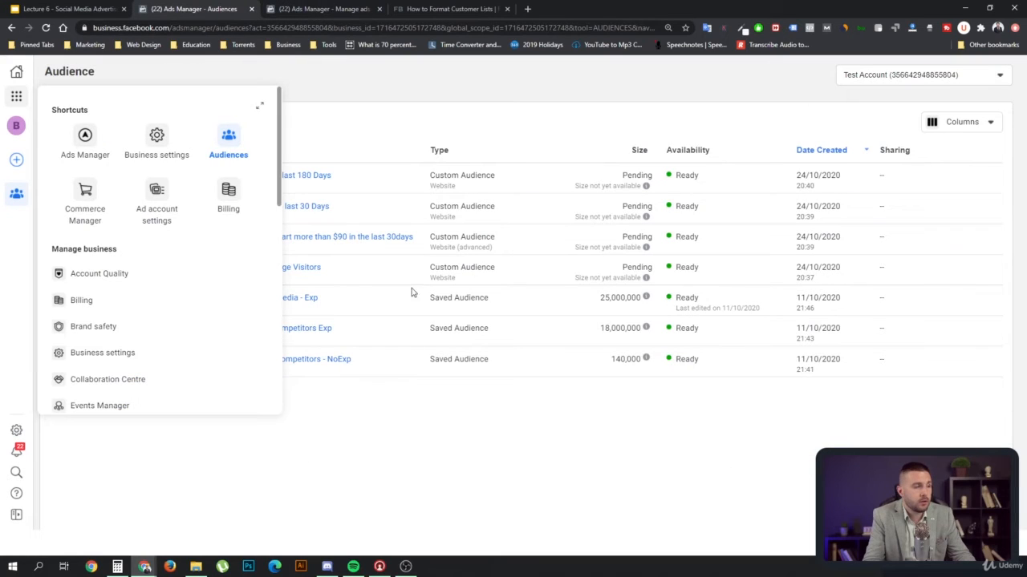
click(405, 470)
click(118, 121)
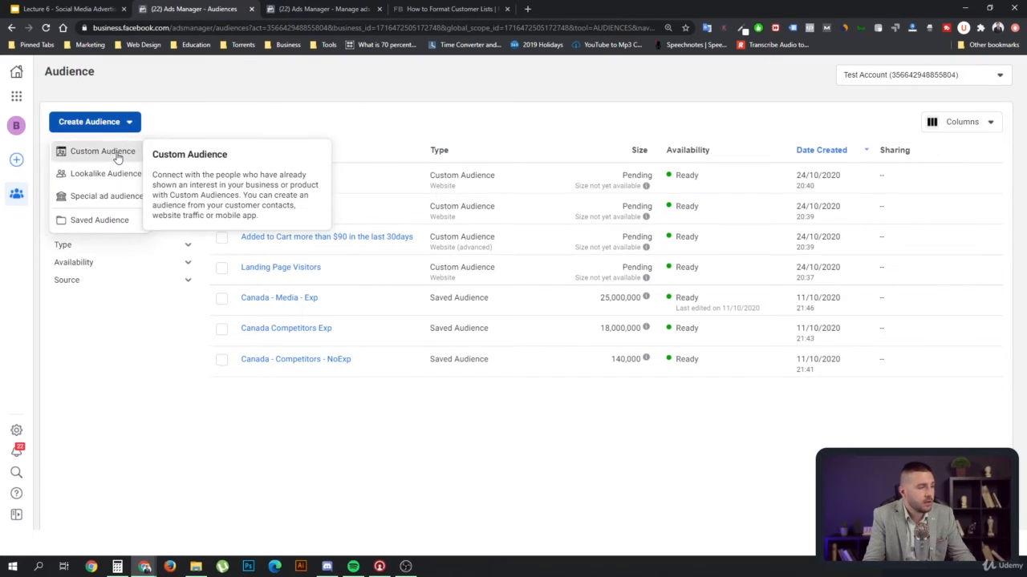
click(120, 152)
click(311, 279)
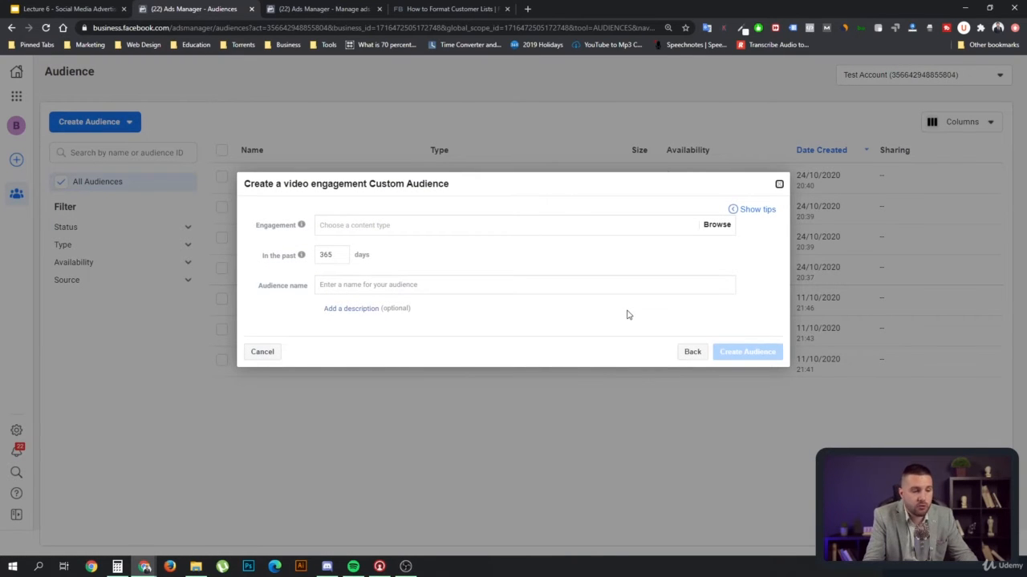
click(692, 354)
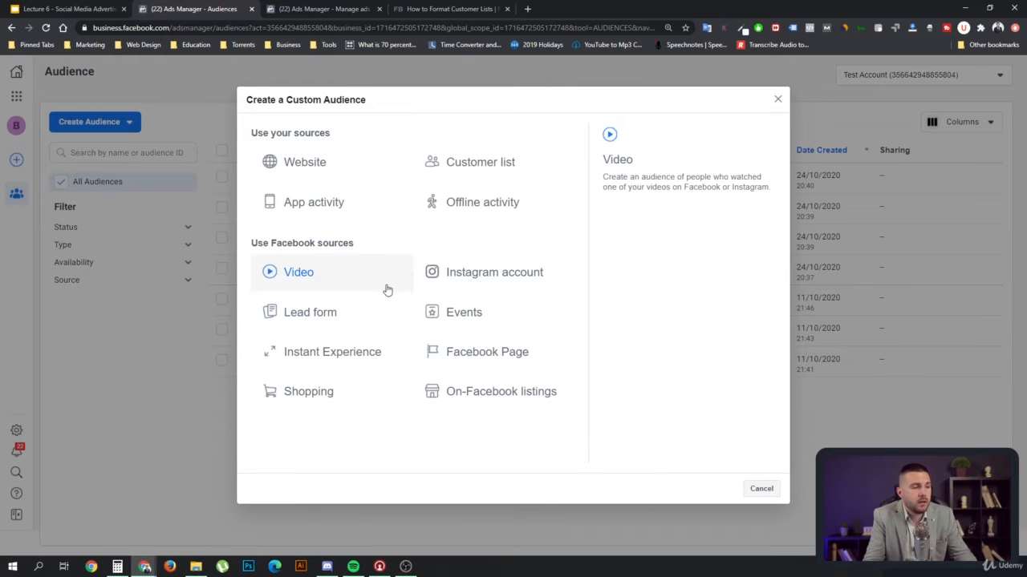
Start an Instagram account audience and compare the criteria for engaging with any post or ad and with the professional account
click(510, 279)
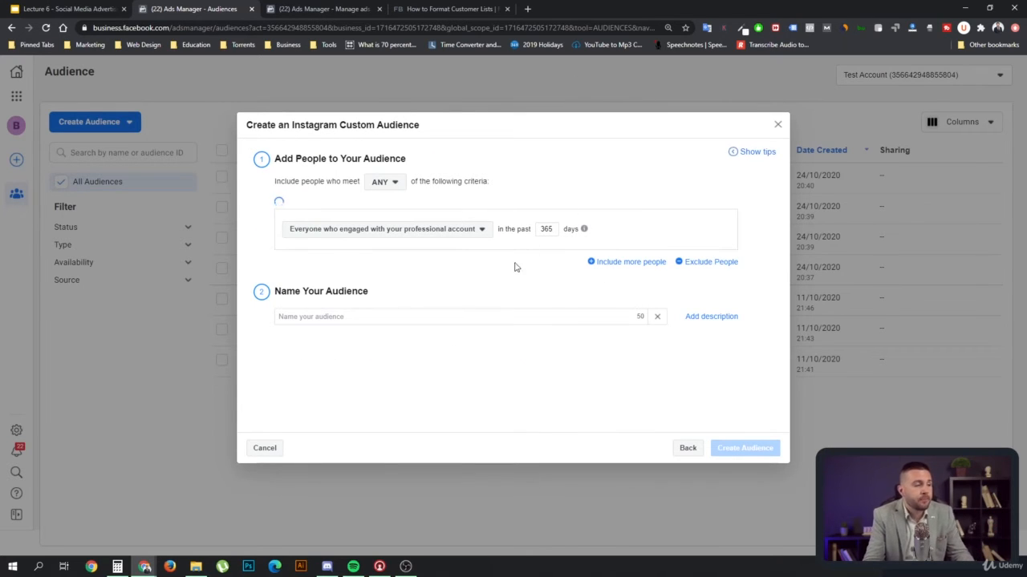
click(450, 231)
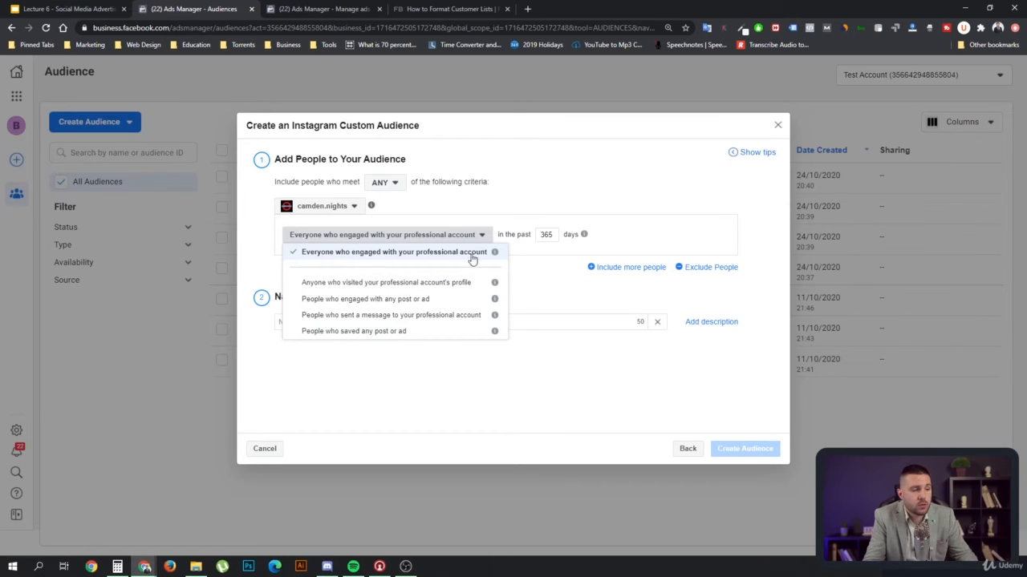
mouse_move(495, 255)
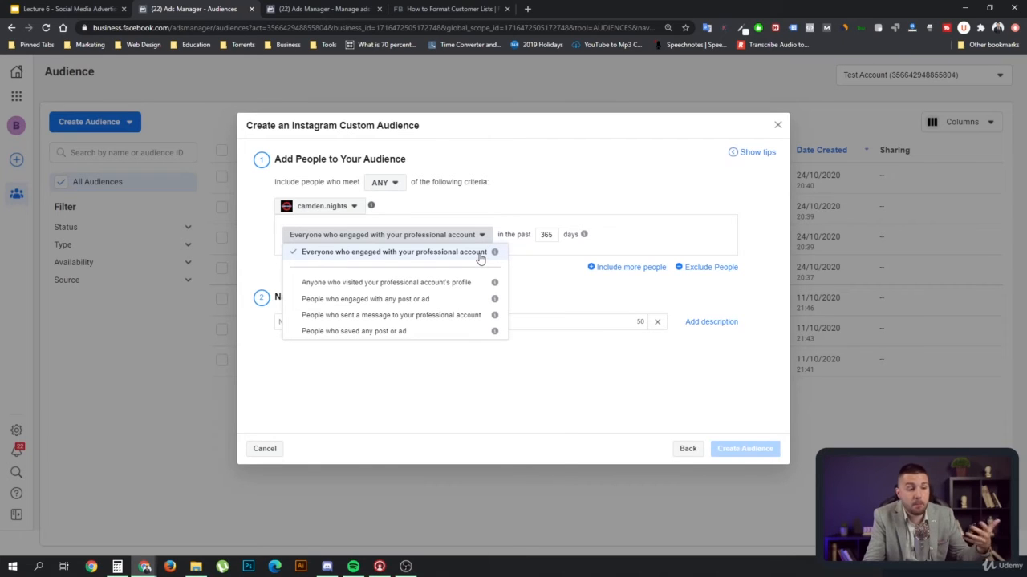
click(448, 300)
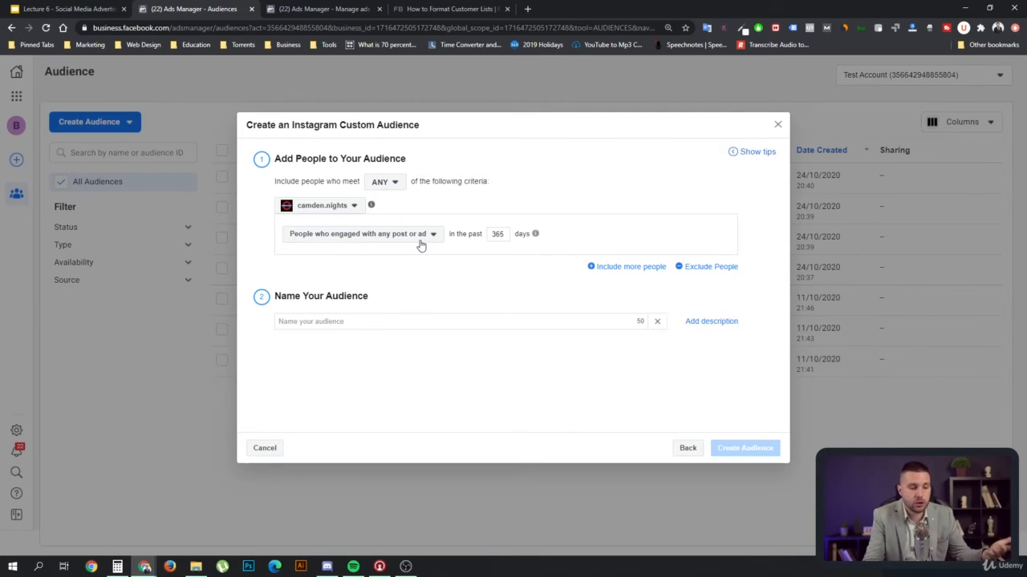
click(361, 237)
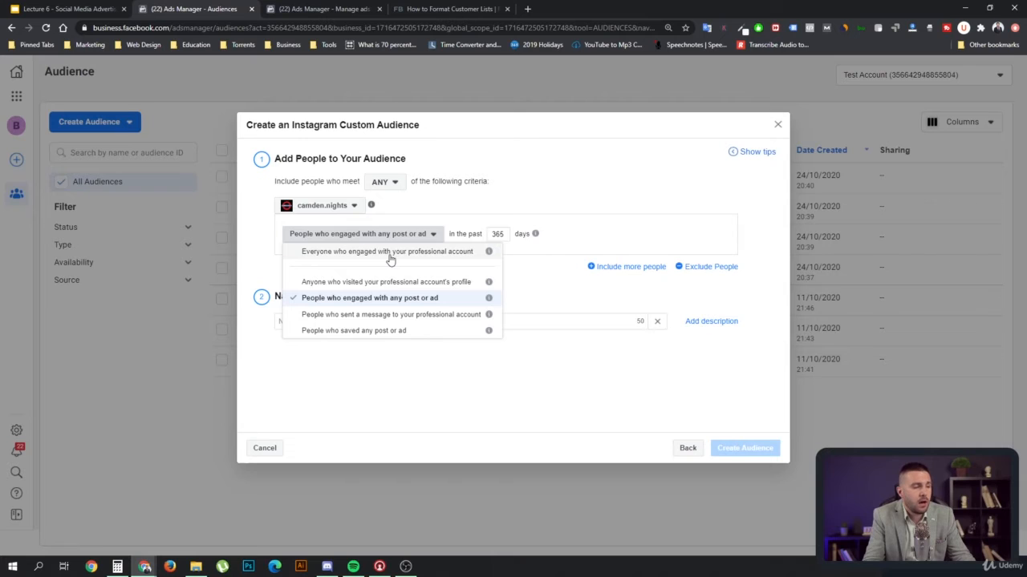
click(391, 252)
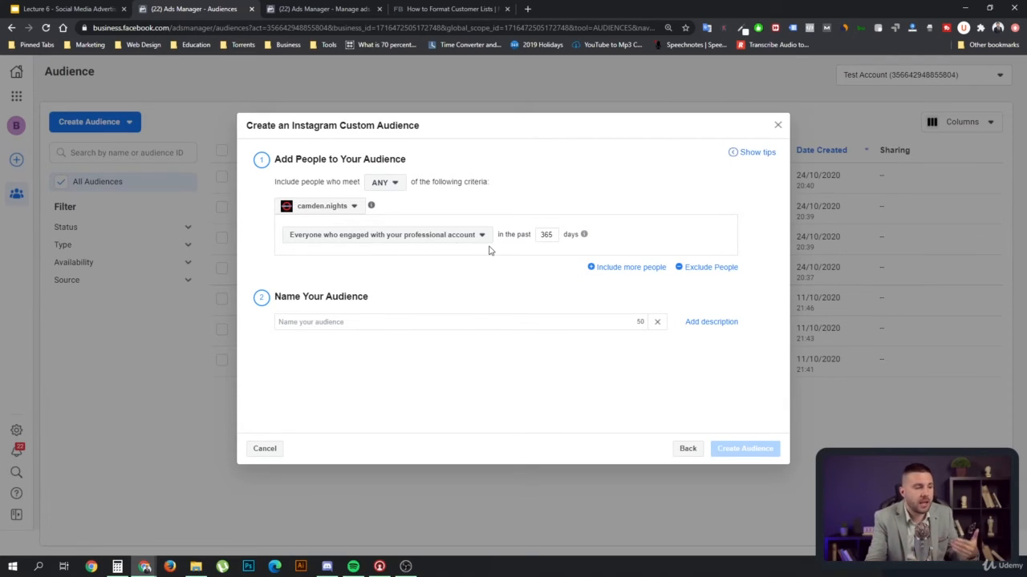
Revisit the People who engaged with any post or ad criterion, restore the everyone-engaged option and return to the source choices
click(441, 237)
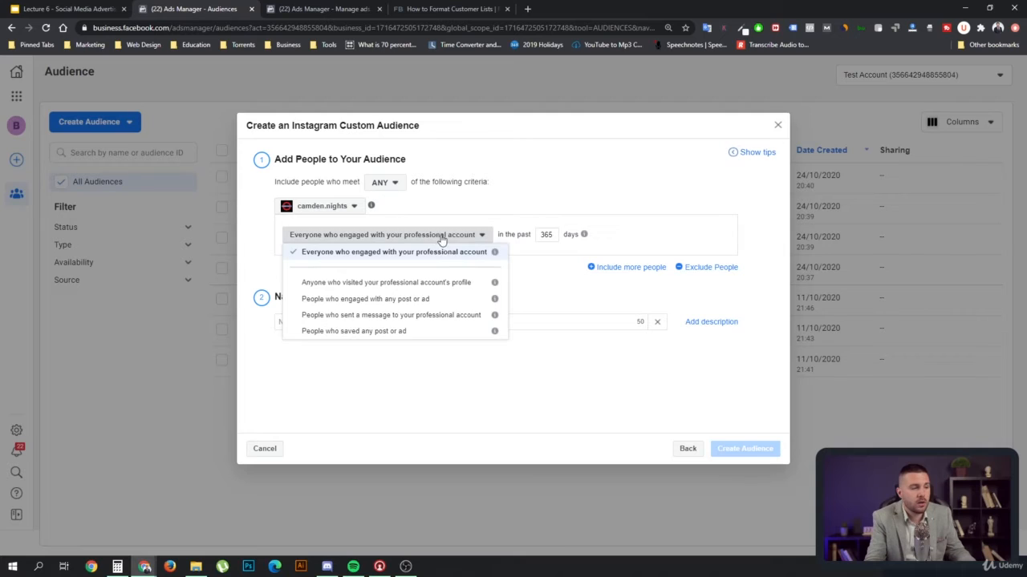
click(419, 299)
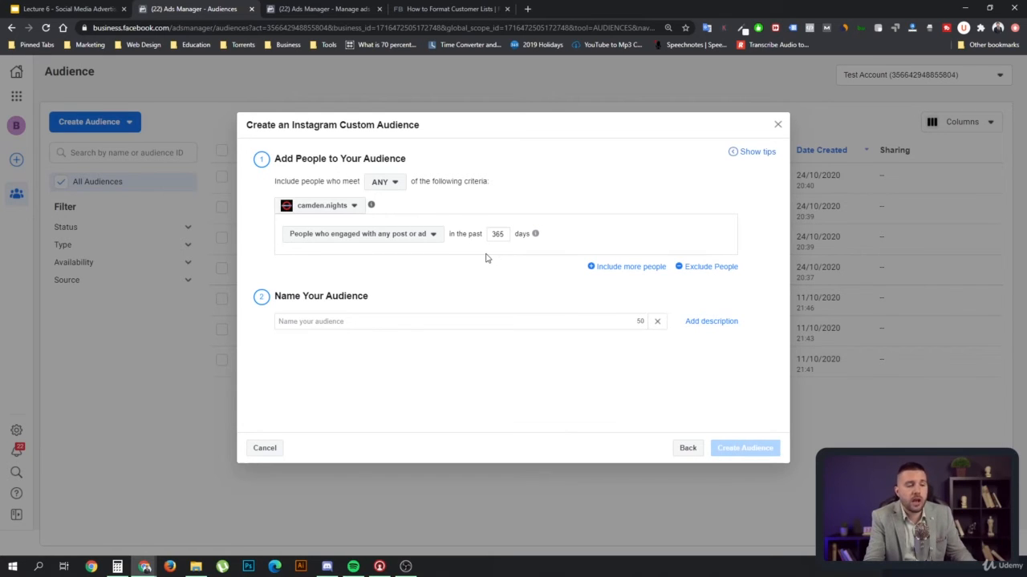
click(414, 236)
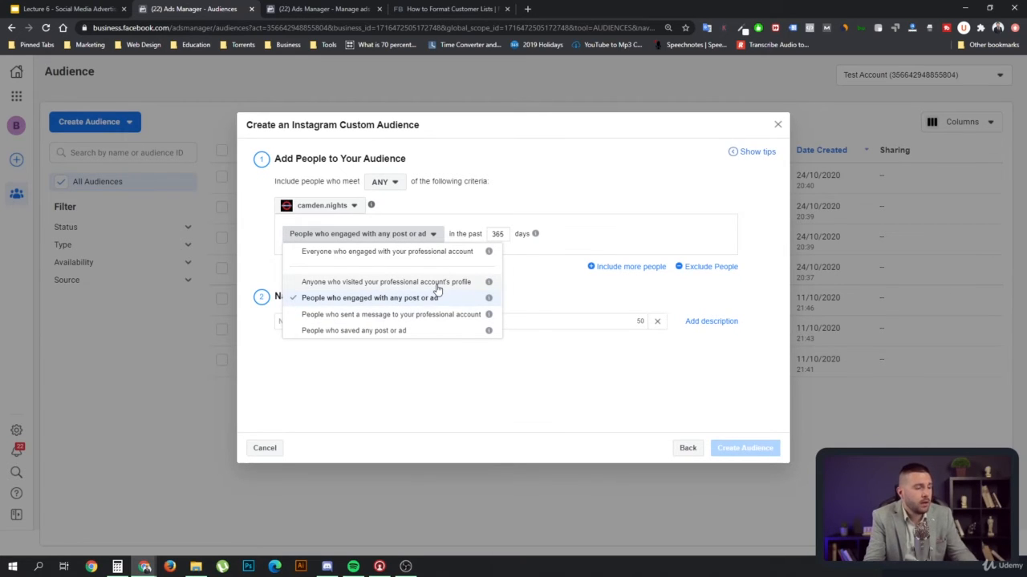
click(407, 253)
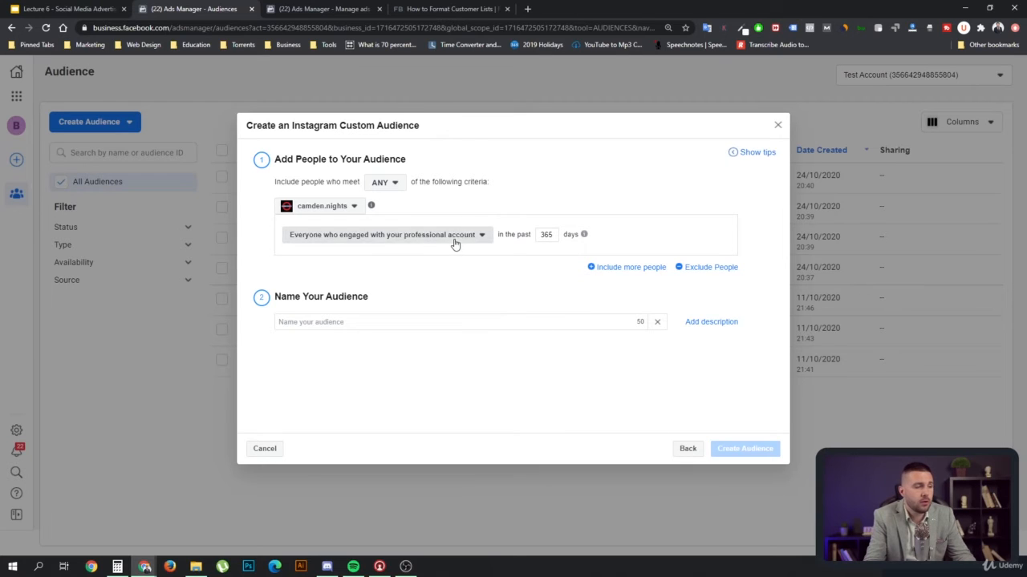
click(452, 241)
click(556, 305)
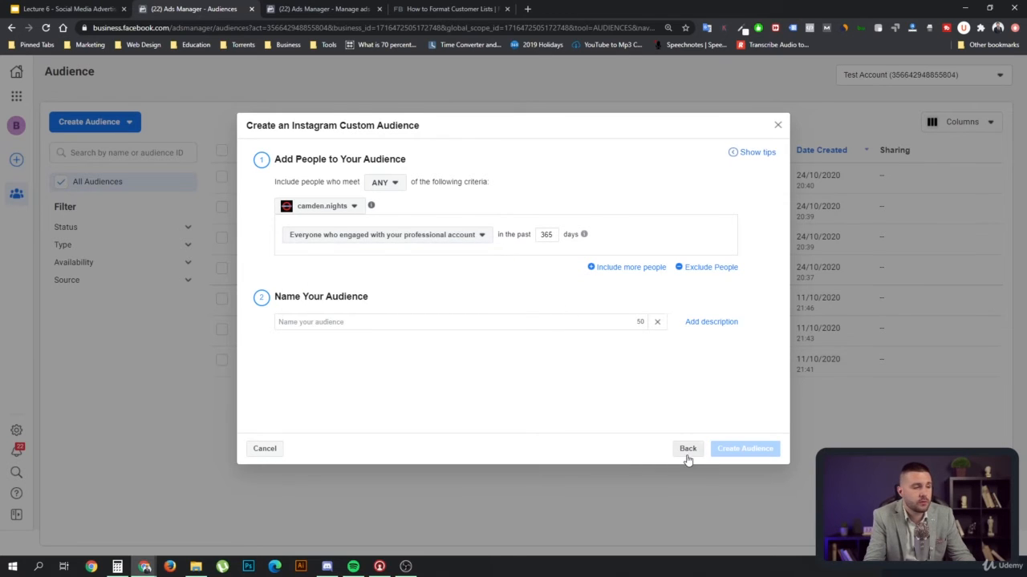
click(687, 450)
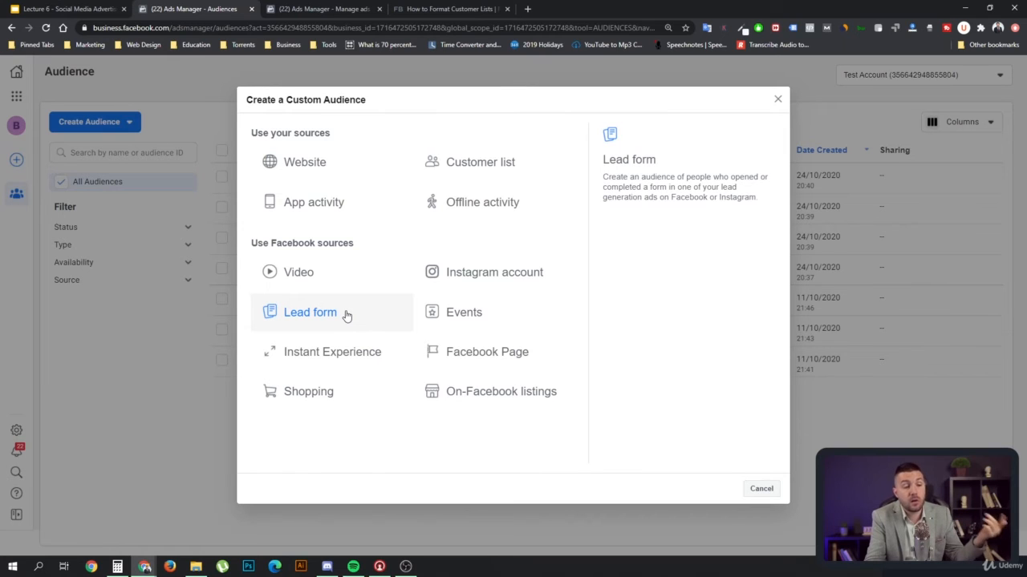
Start a lead form audience of People who opened and submitted form, and name it Leads
click(345, 315)
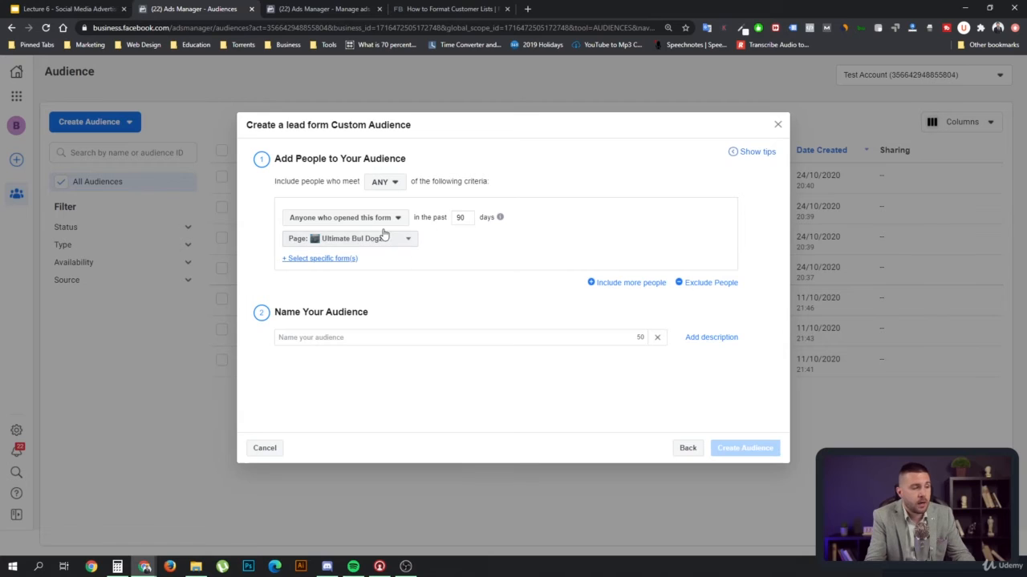
click(372, 220)
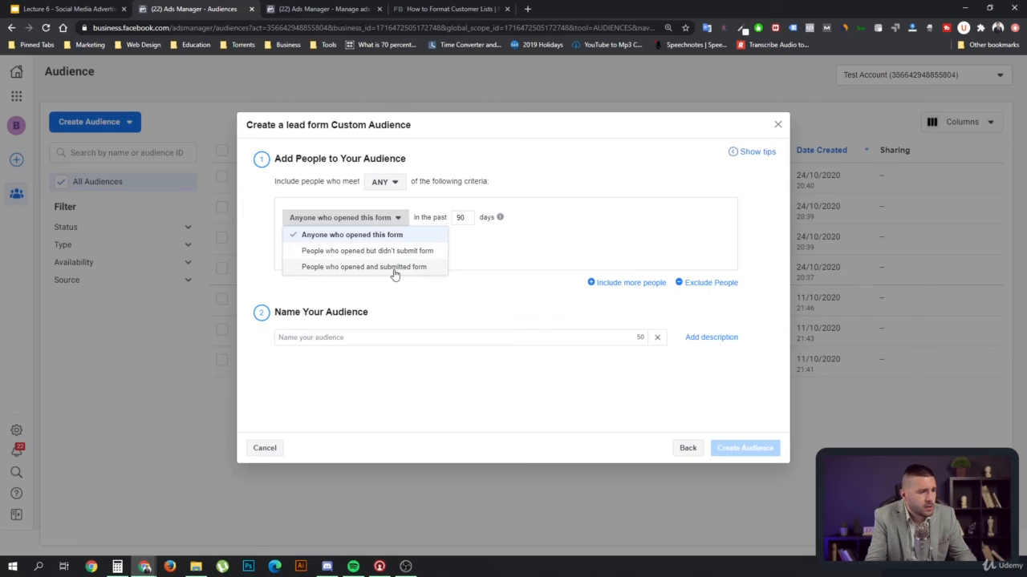
click(394, 269)
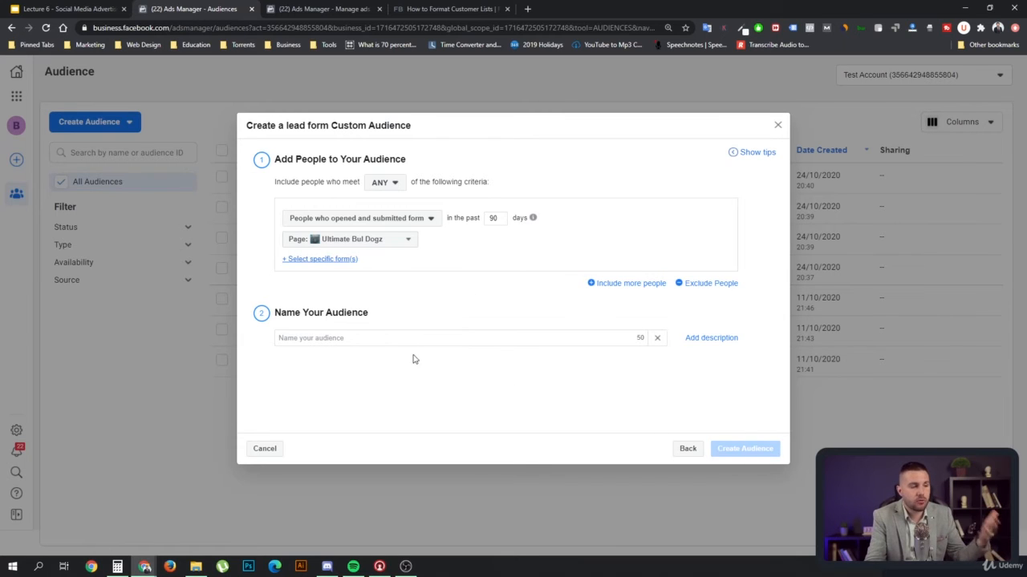
click(391, 338)
text(Leads)
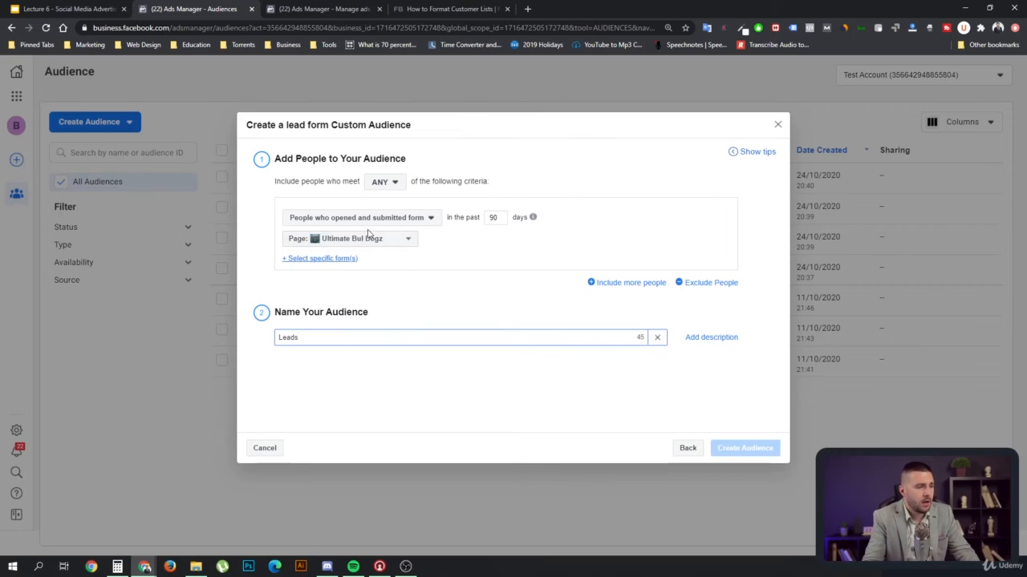
click(422, 287)
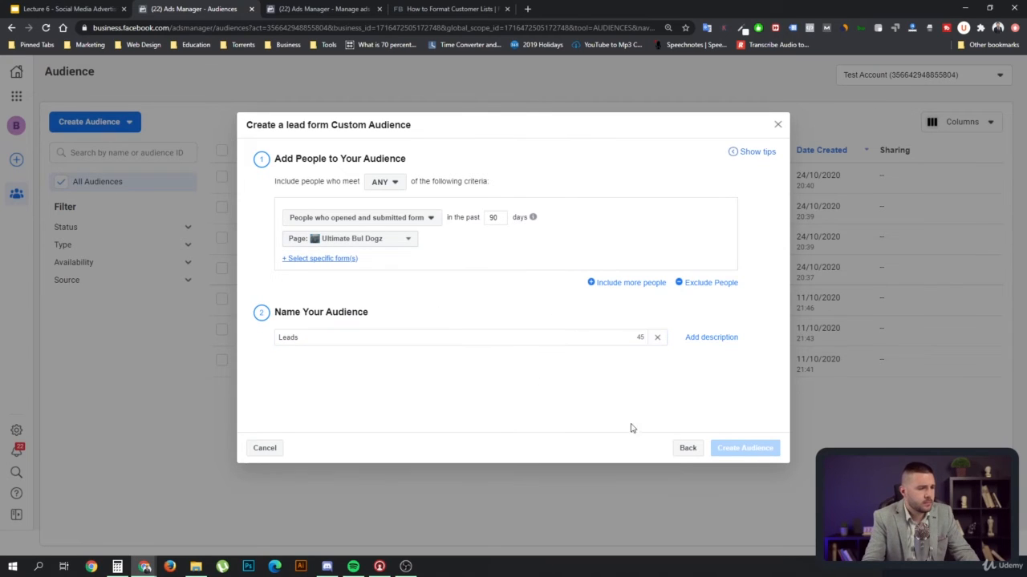
Check the current page's lead forms and switch the audience's page to DreamCatchers Hair Extensions
click(335, 259)
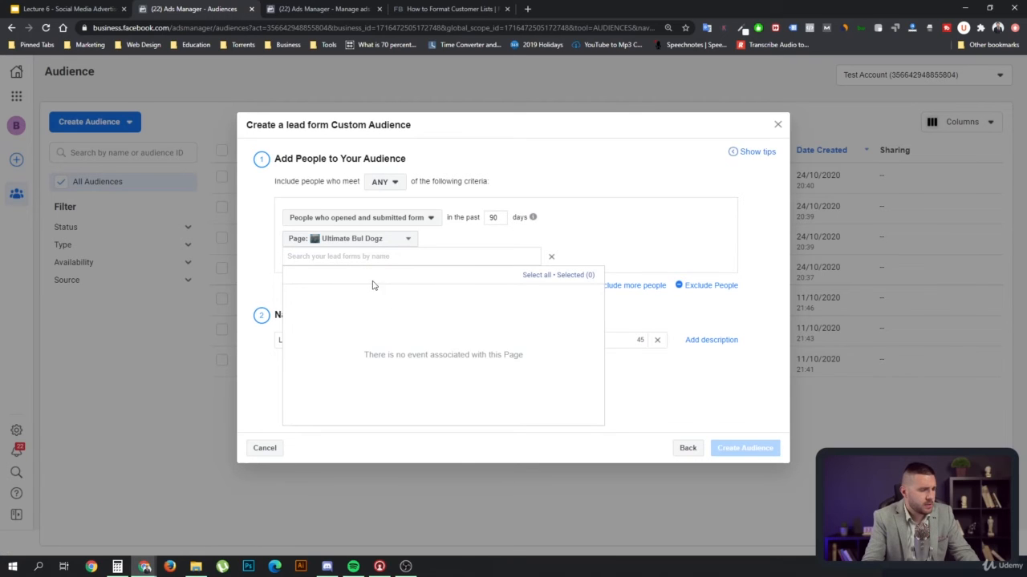
click(347, 241)
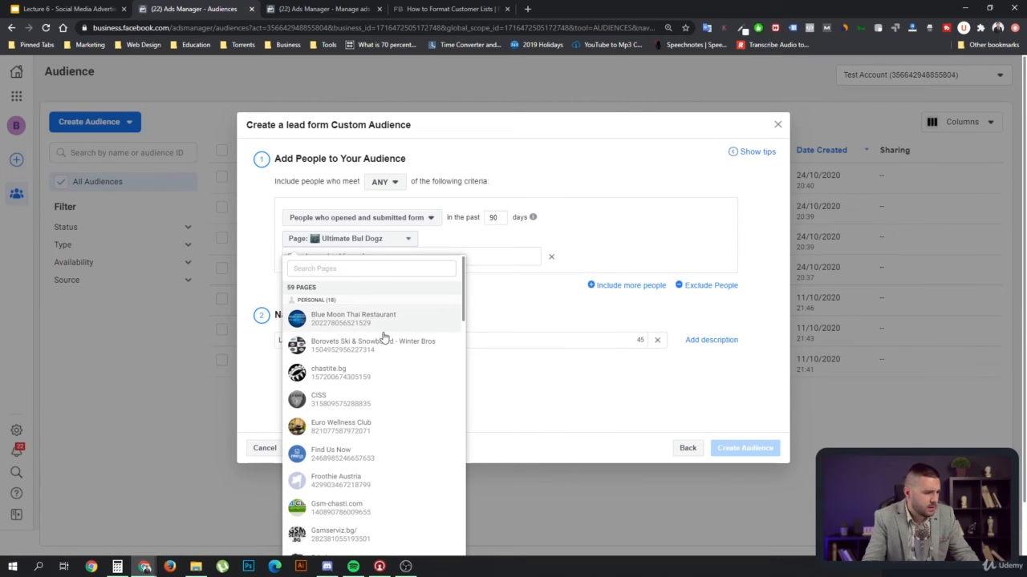
text(dre)
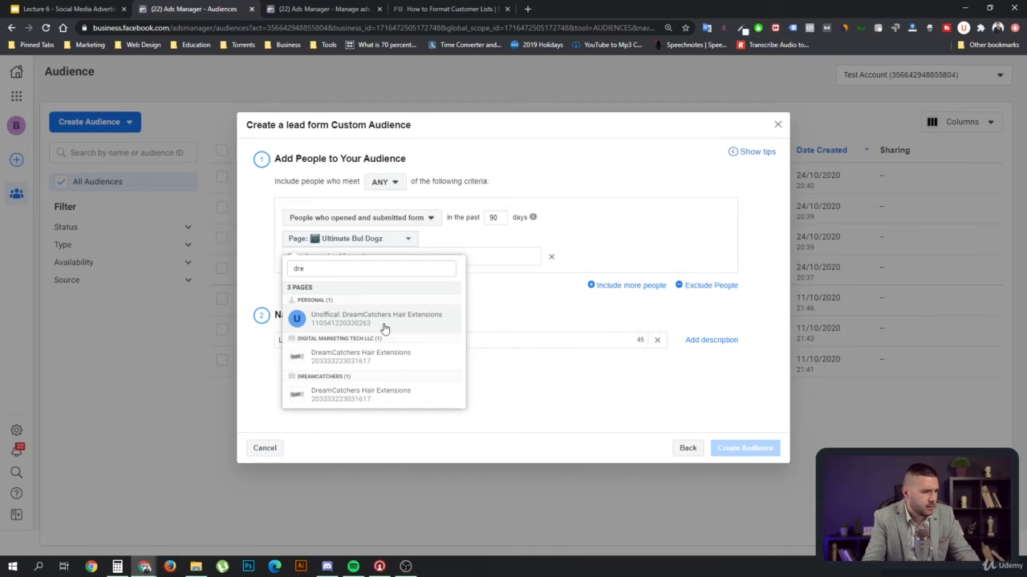
click(393, 366)
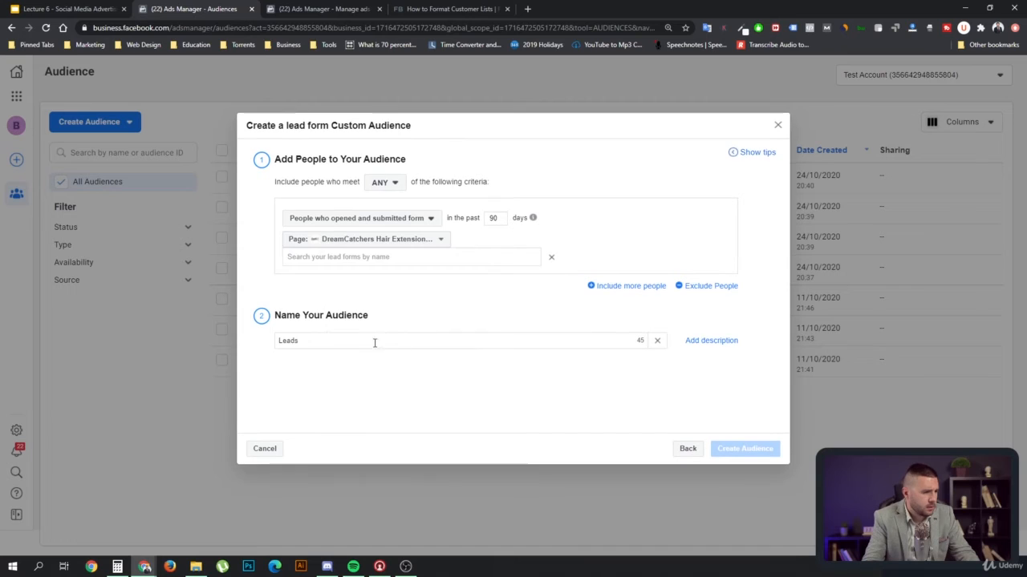
click(337, 258)
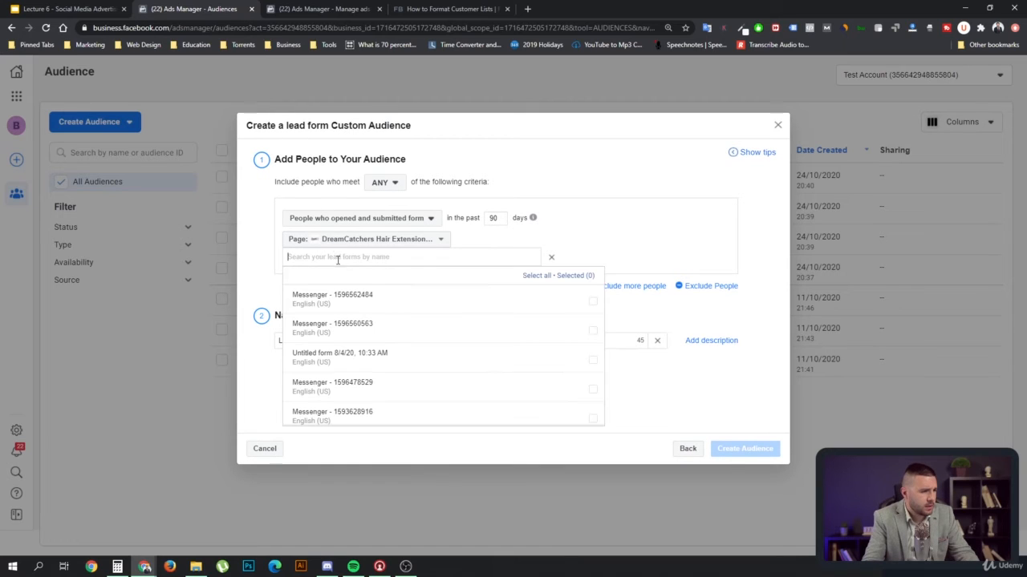
click(382, 308)
click(603, 249)
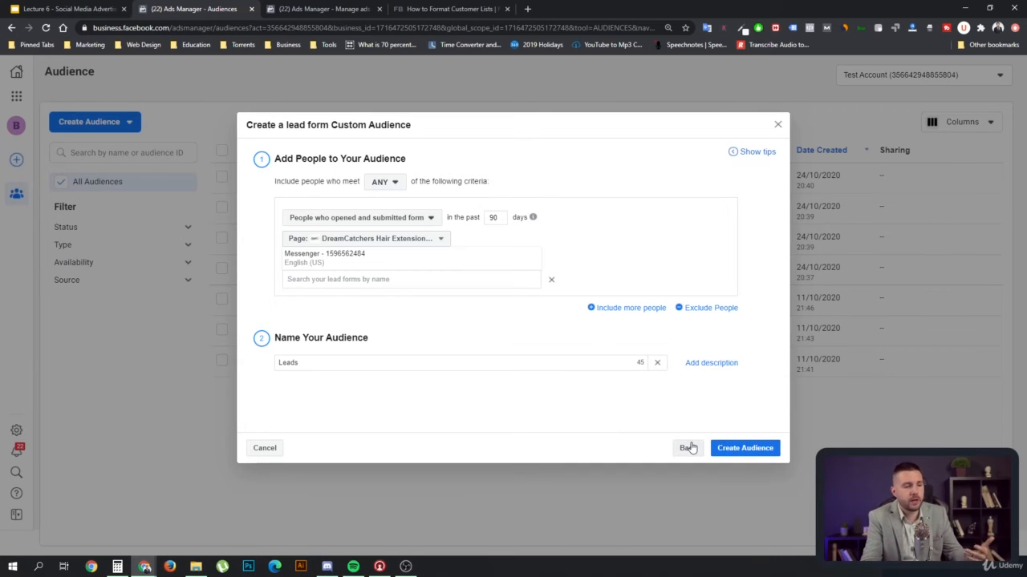
click(551, 280)
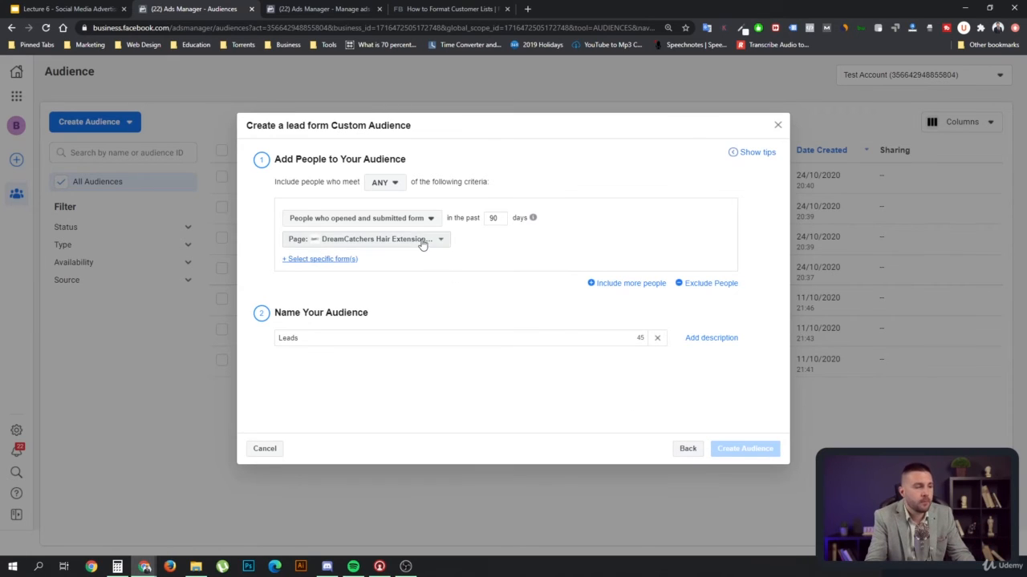
click(335, 261)
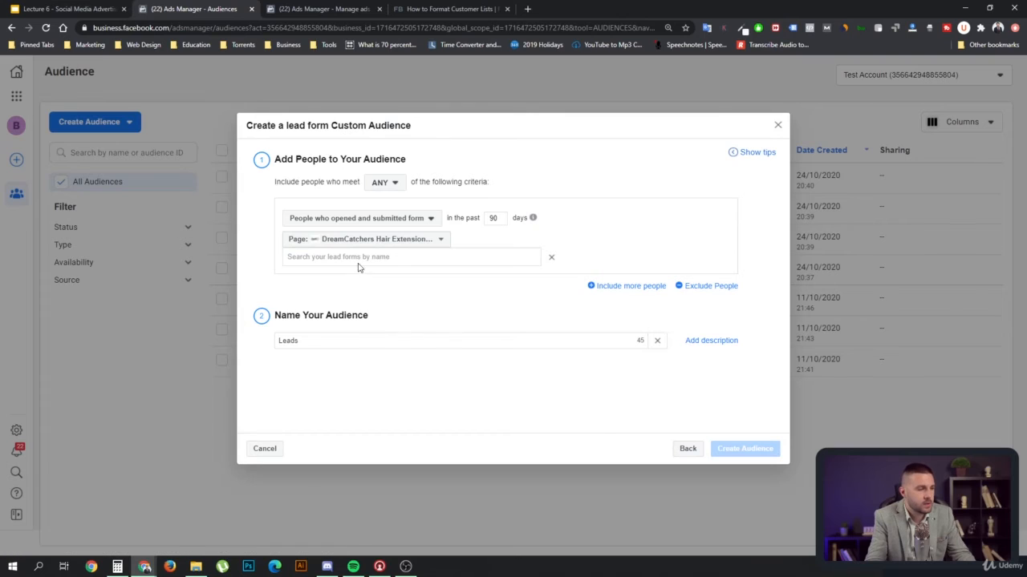
click(361, 269)
click(358, 295)
click(762, 412)
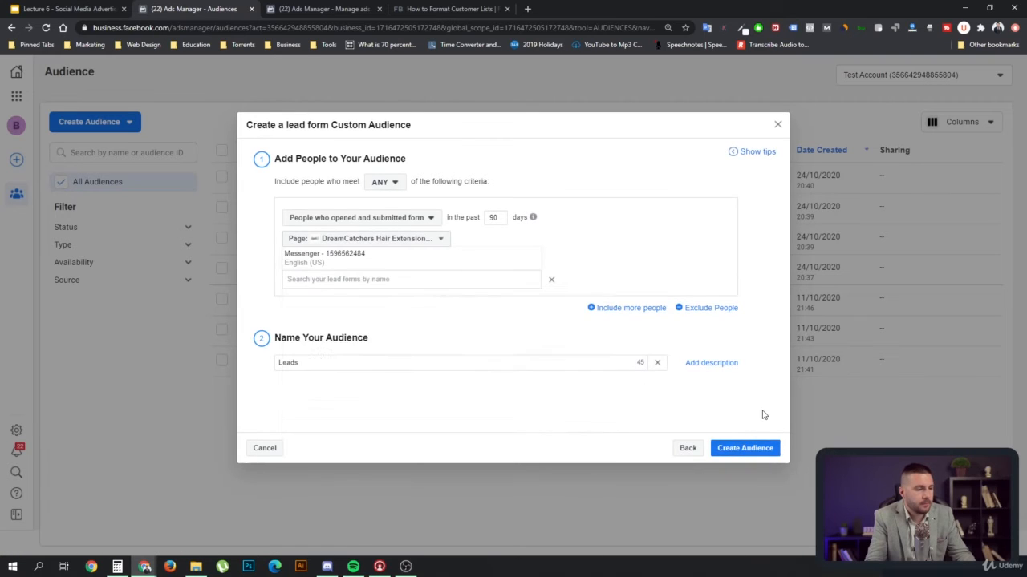
click(754, 448)
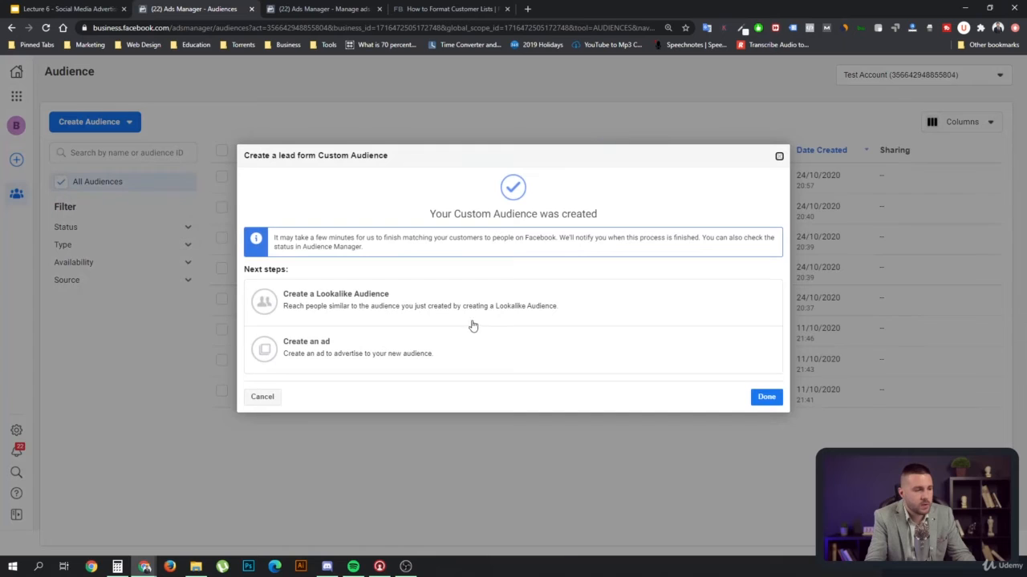
Start a lookalike audience based on the new Leads audience and set its size to 3%
click(341, 307)
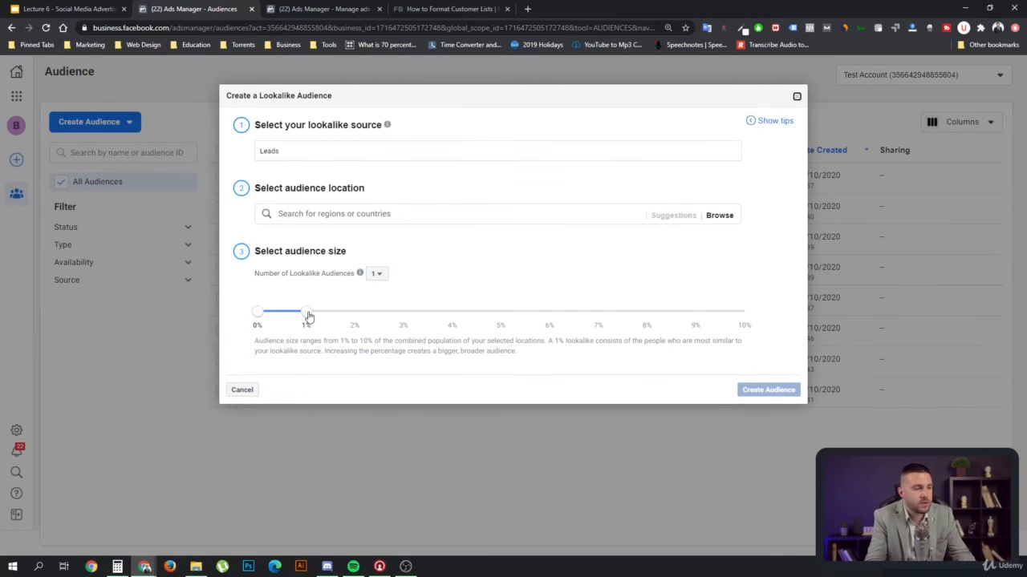
drag(307, 316, 404, 316)
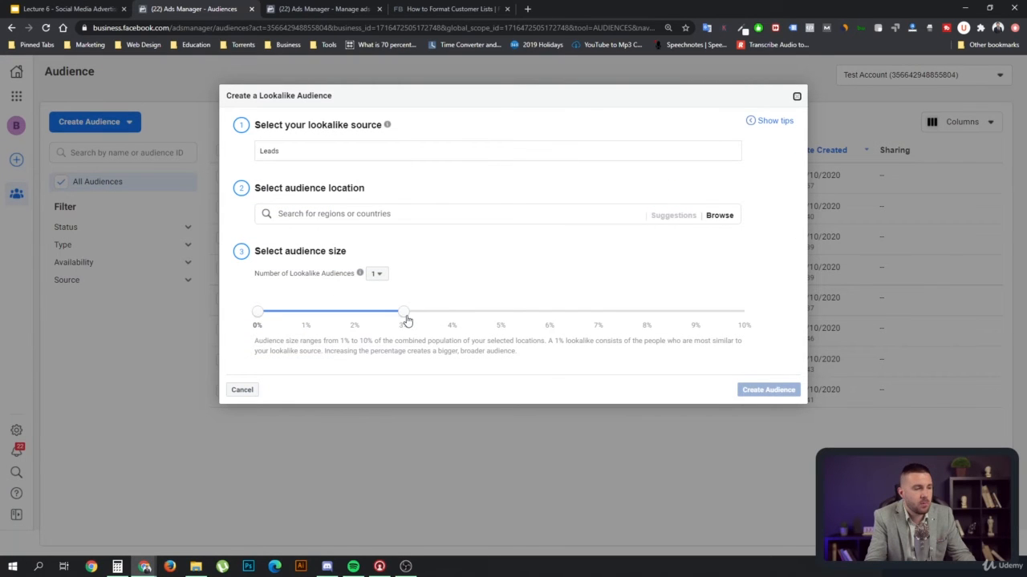
click(312, 214)
click(313, 150)
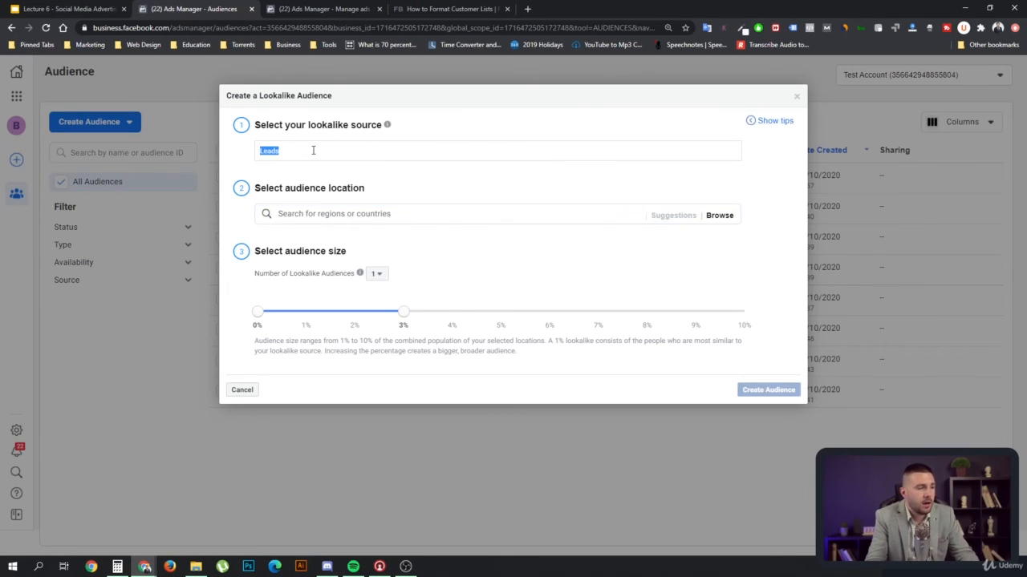
click(472, 134)
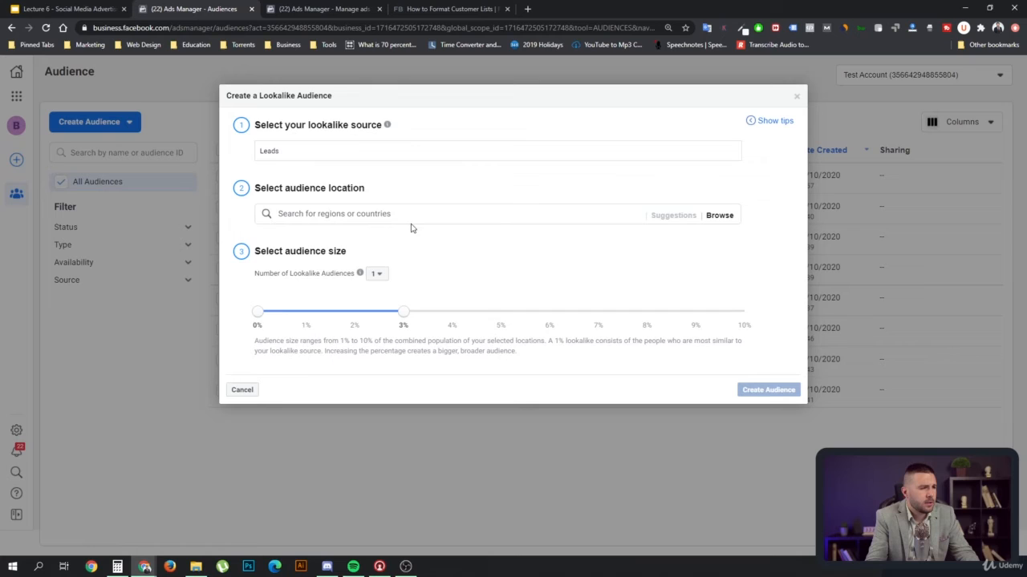
Set the lookalike audience's location to Canada
click(328, 213)
click(435, 188)
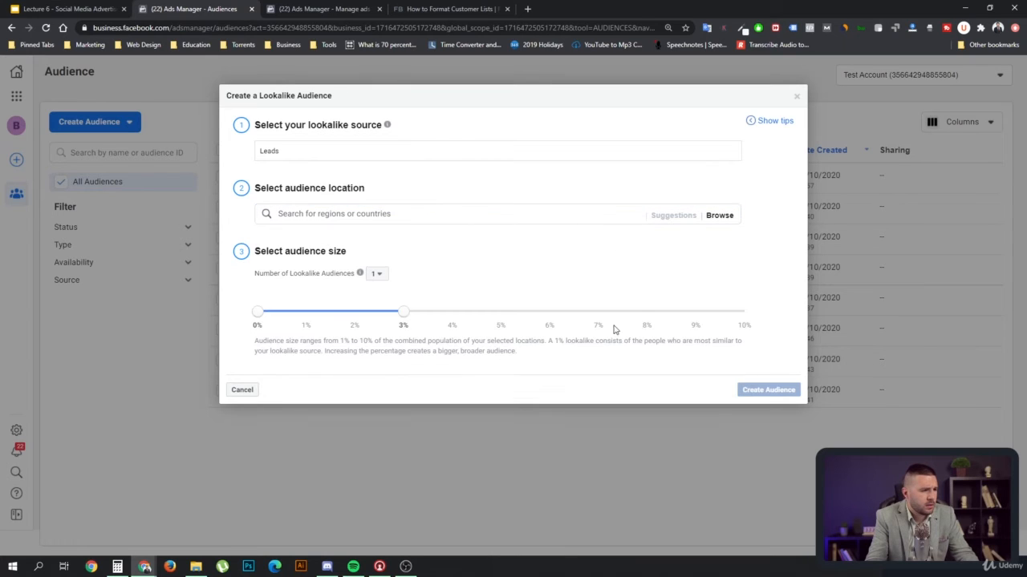
click(346, 214)
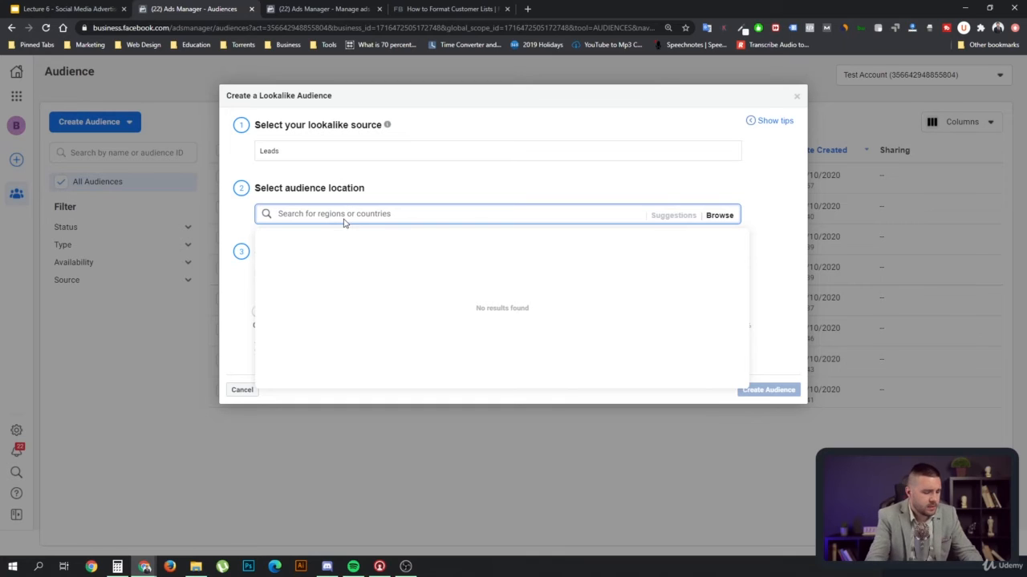
text(canada)
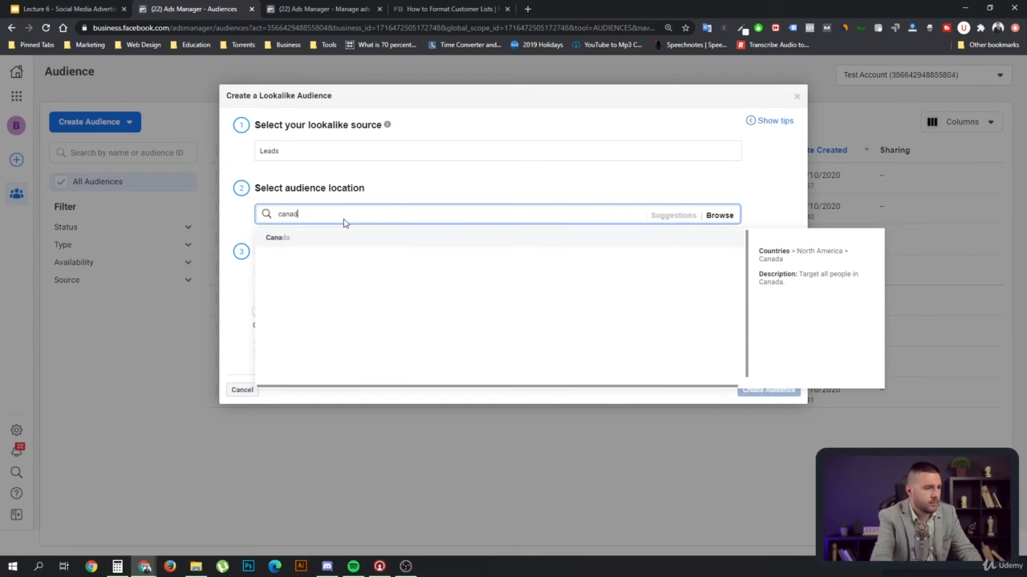
click(325, 243)
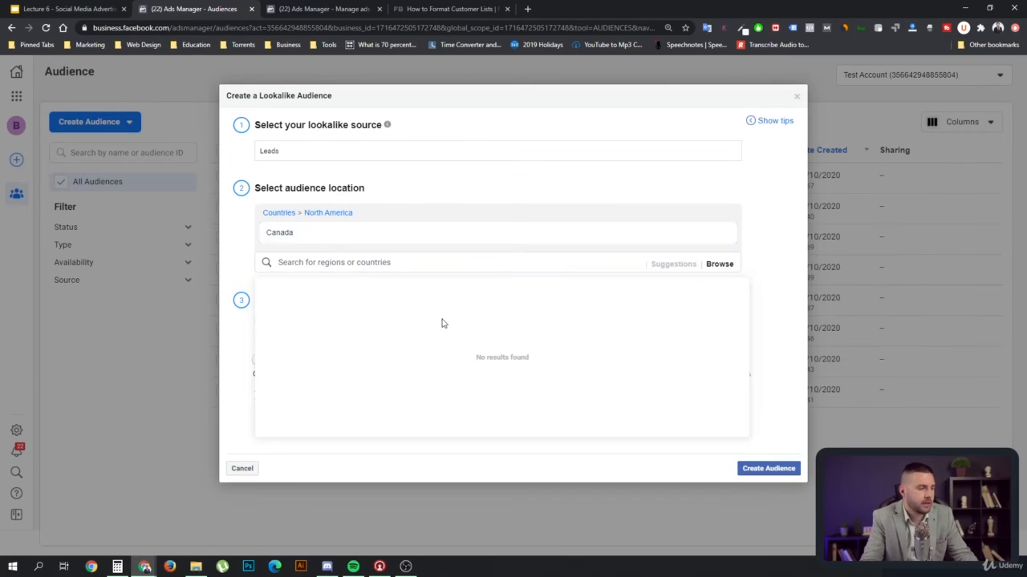
Close the lookalike audience setup without creating it and delete the Leads custom audience
click(614, 184)
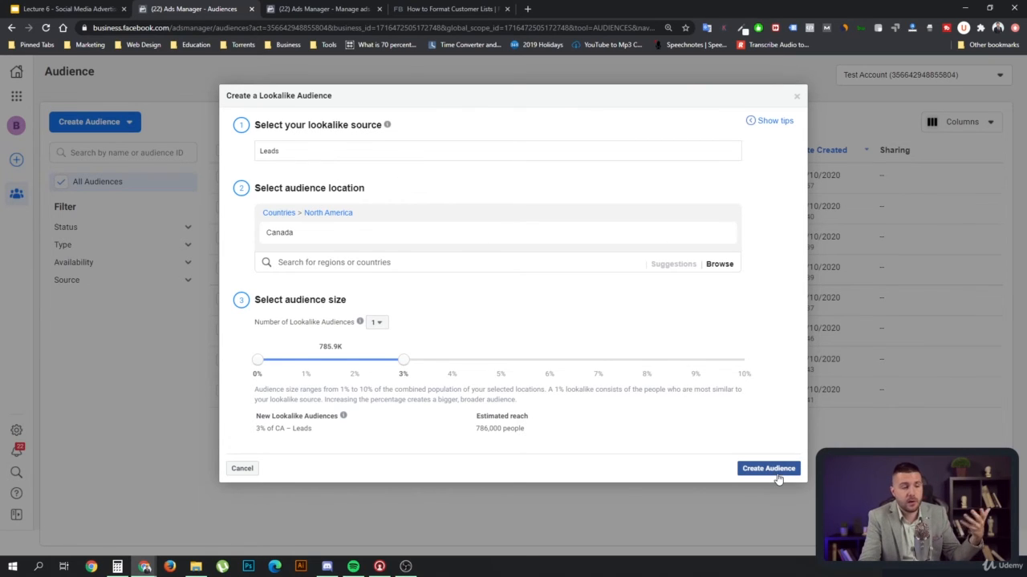
click(796, 96)
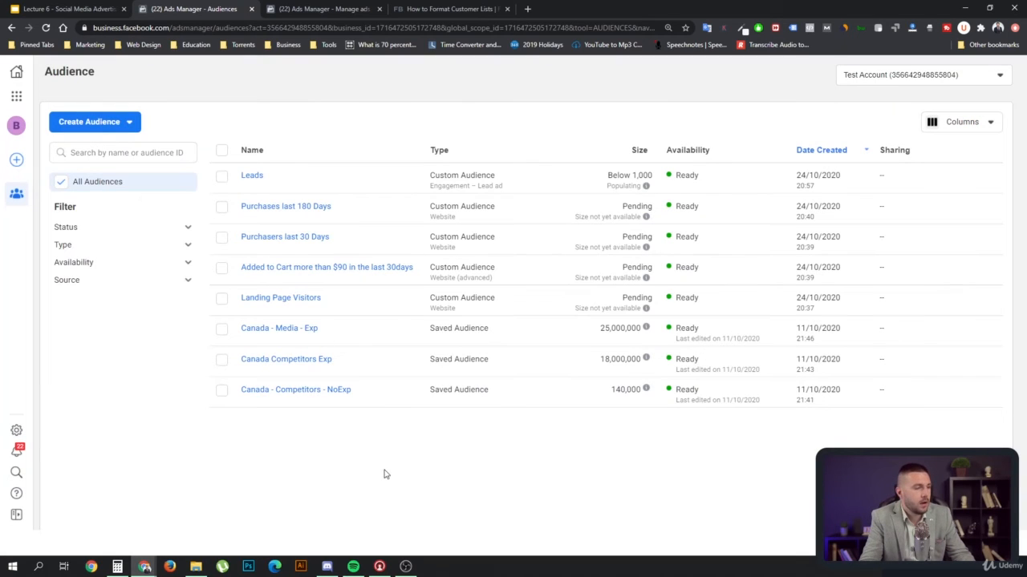
click(221, 176)
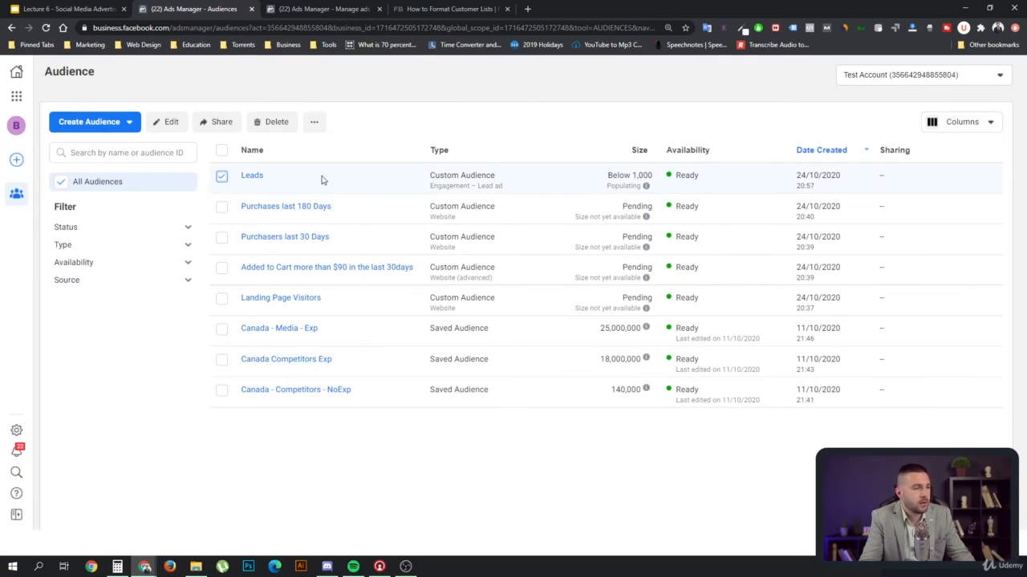
click(272, 123)
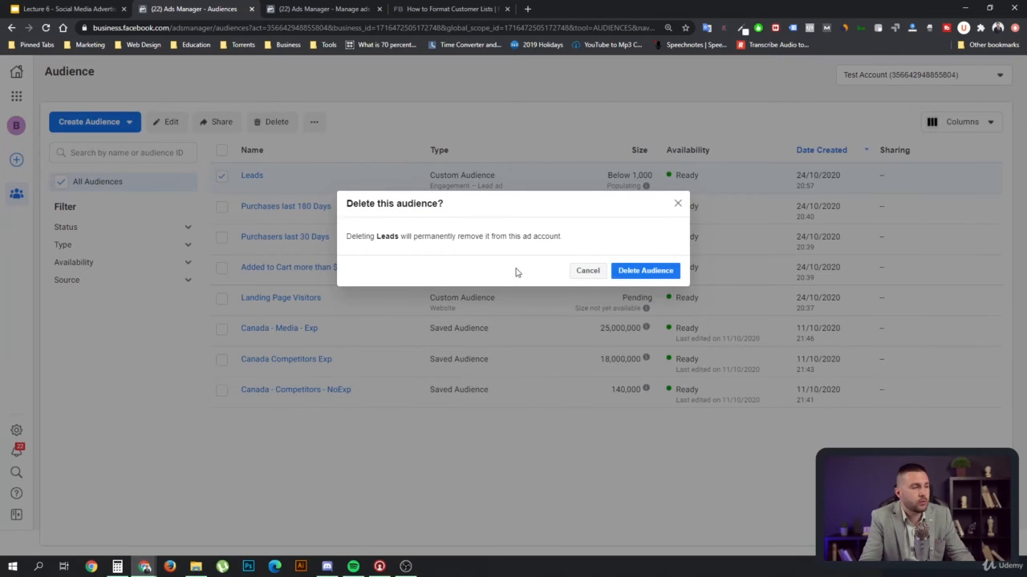
click(651, 273)
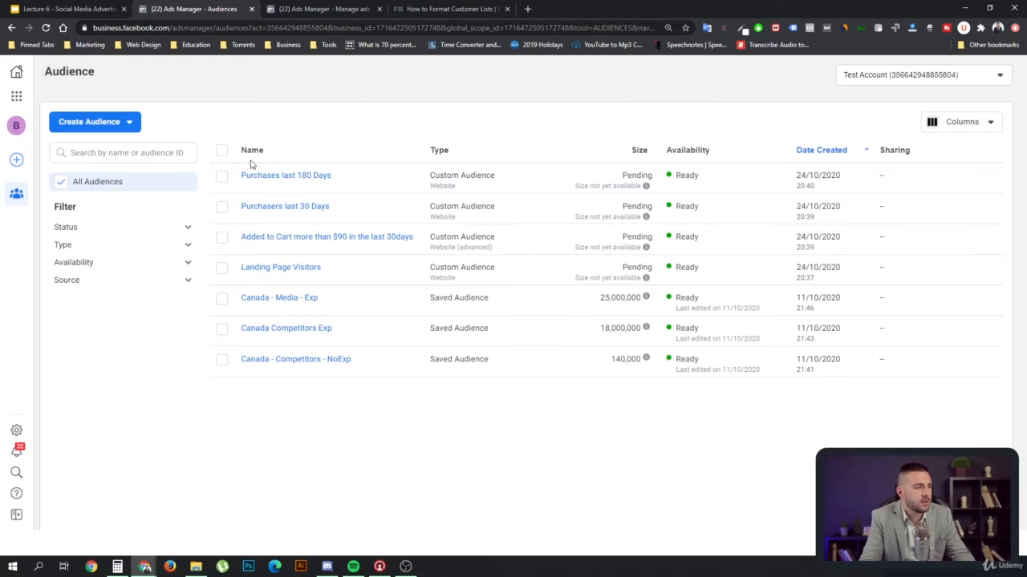
Look through the criteria of an event custom audience without creating it, and return to the custom audience sources
click(89, 122)
click(121, 152)
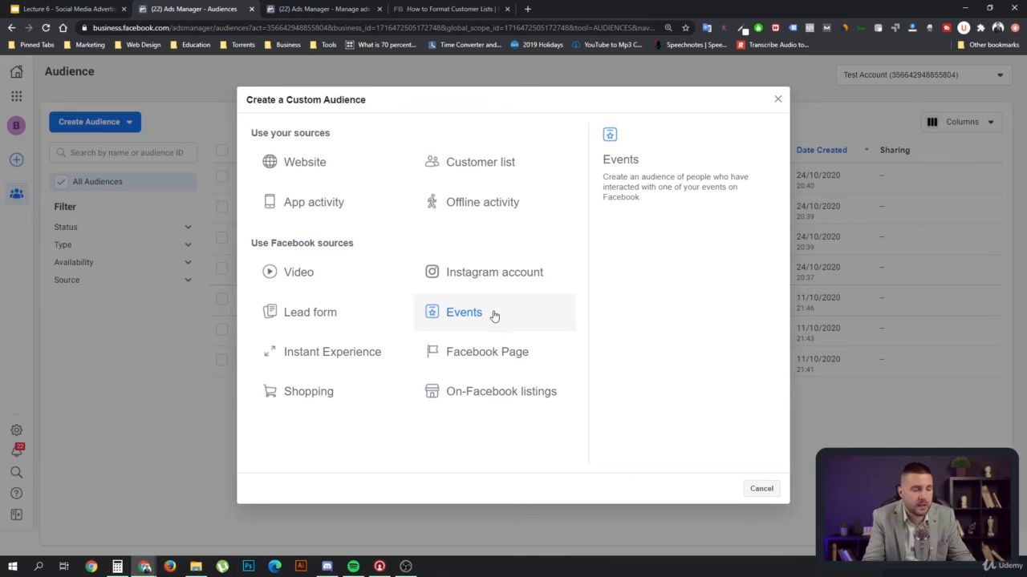
click(514, 314)
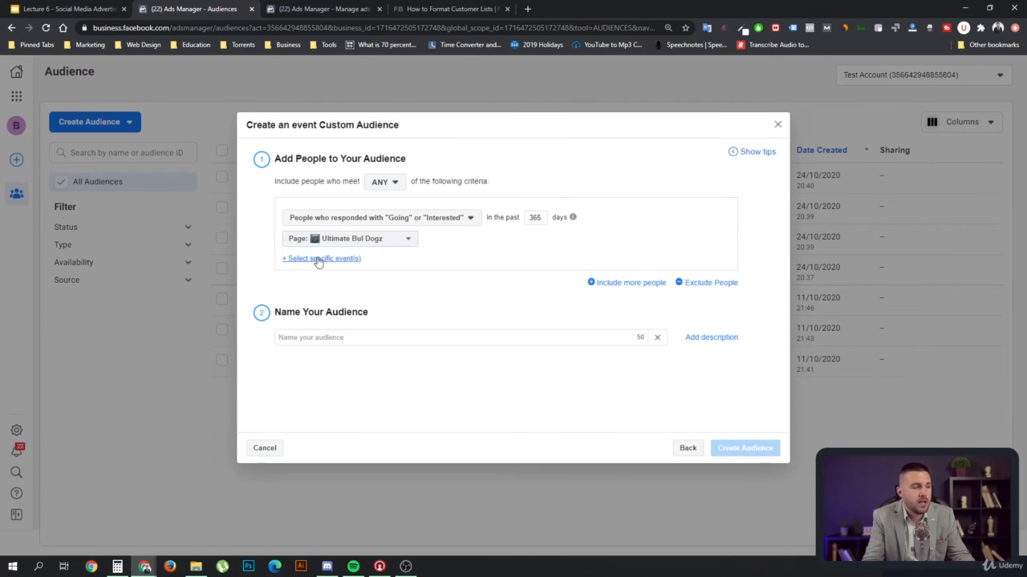
click(353, 221)
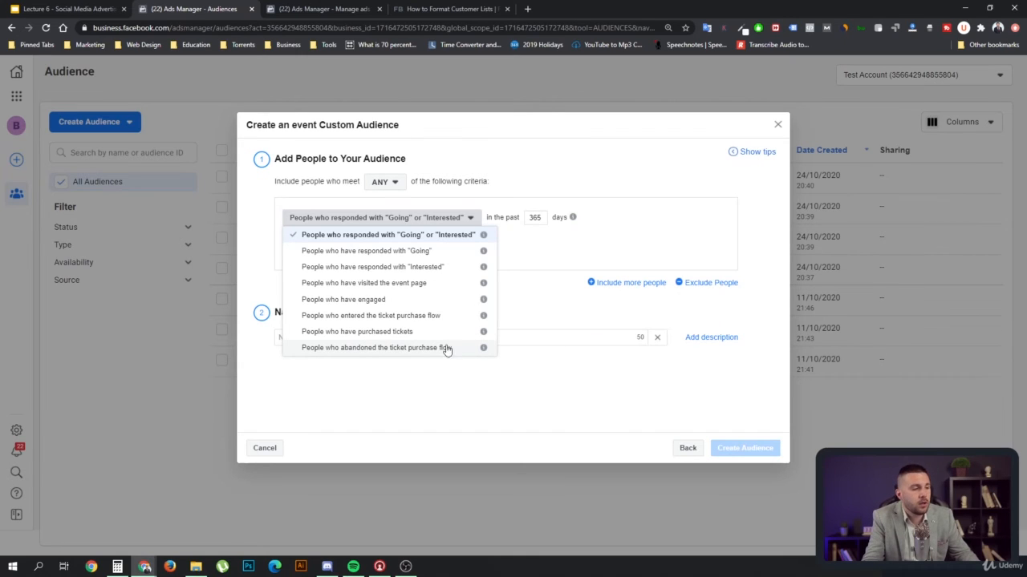
click(536, 316)
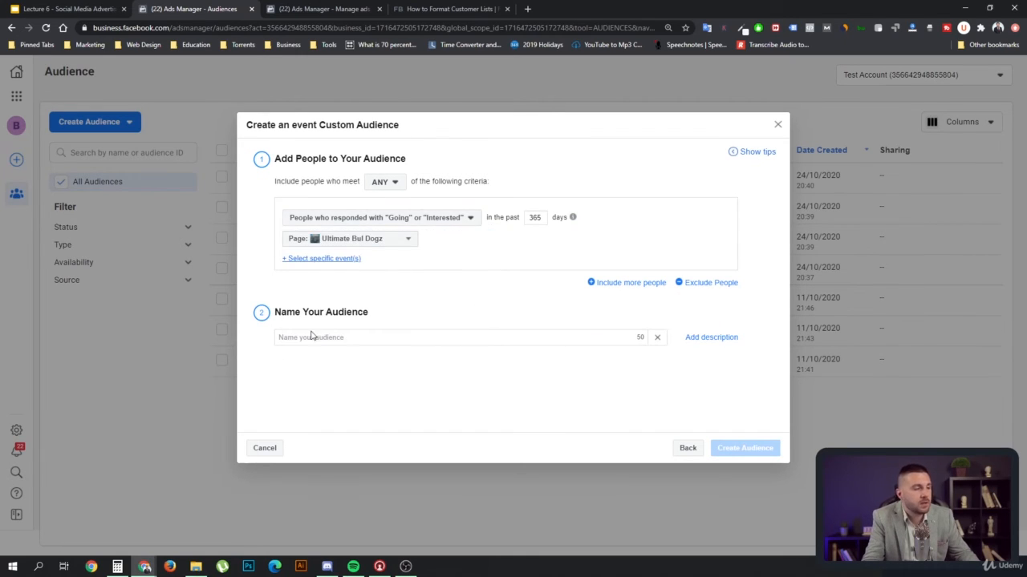
click(265, 448)
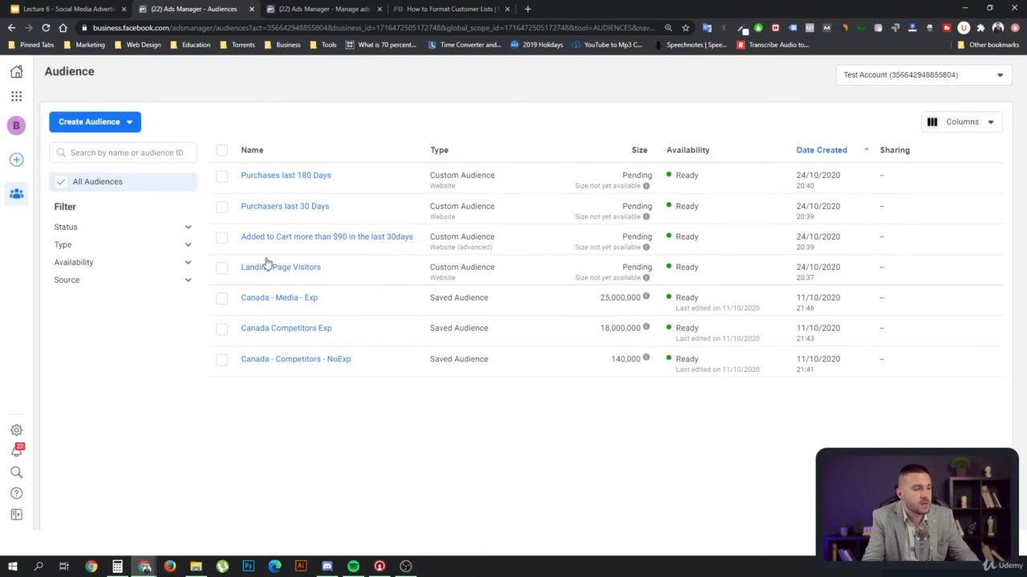
click(120, 123)
click(124, 152)
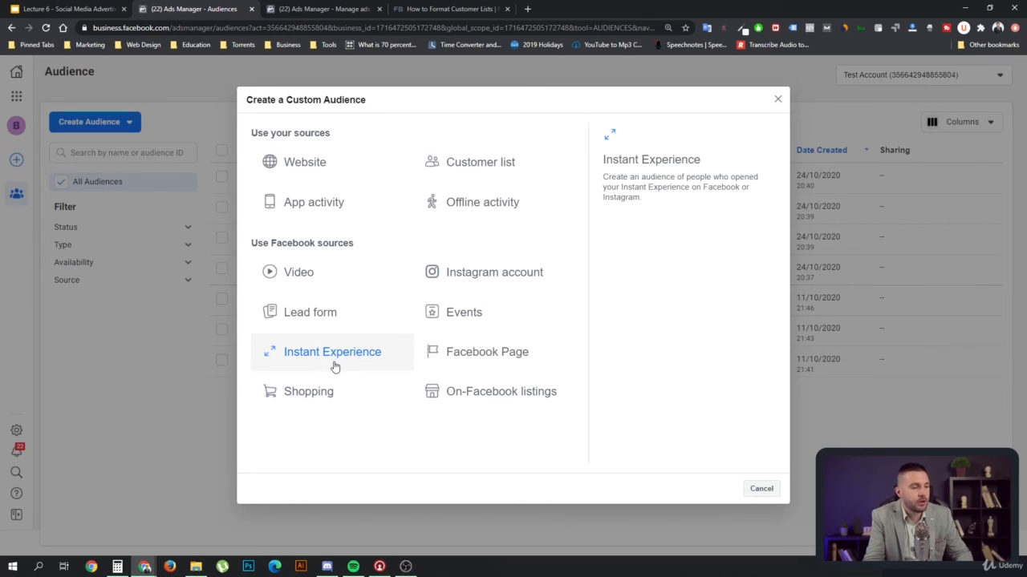
In the campaign manager, open the campaign MA Purchases|Conversions|CBO off and its Shopify purchases ad set
click(319, 10)
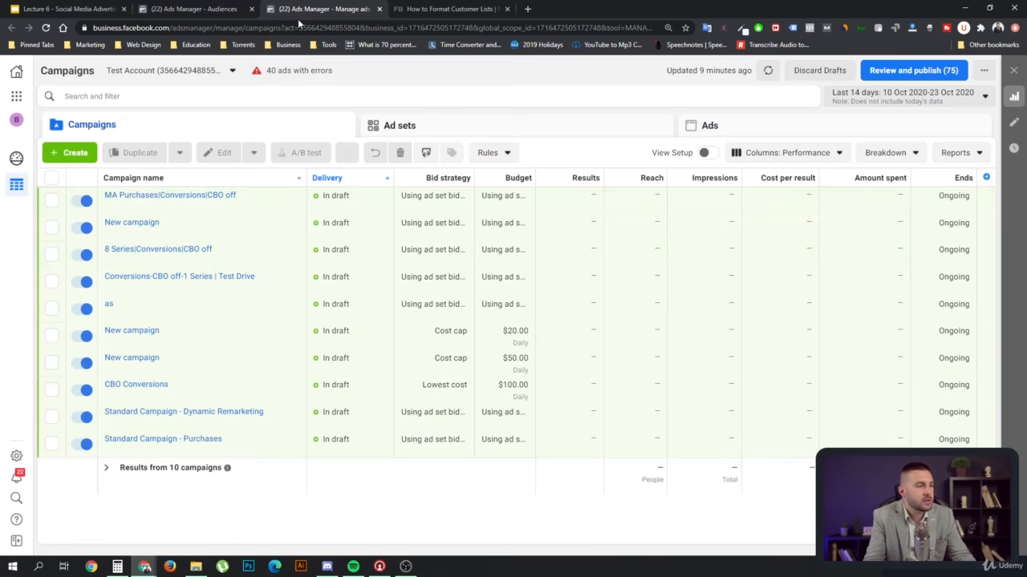
click(141, 196)
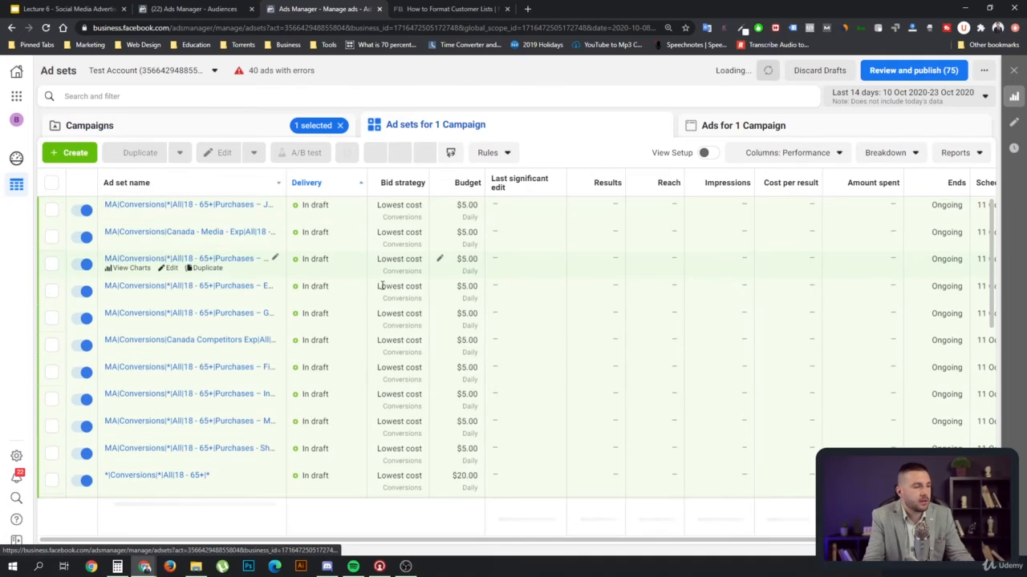
click(68, 154)
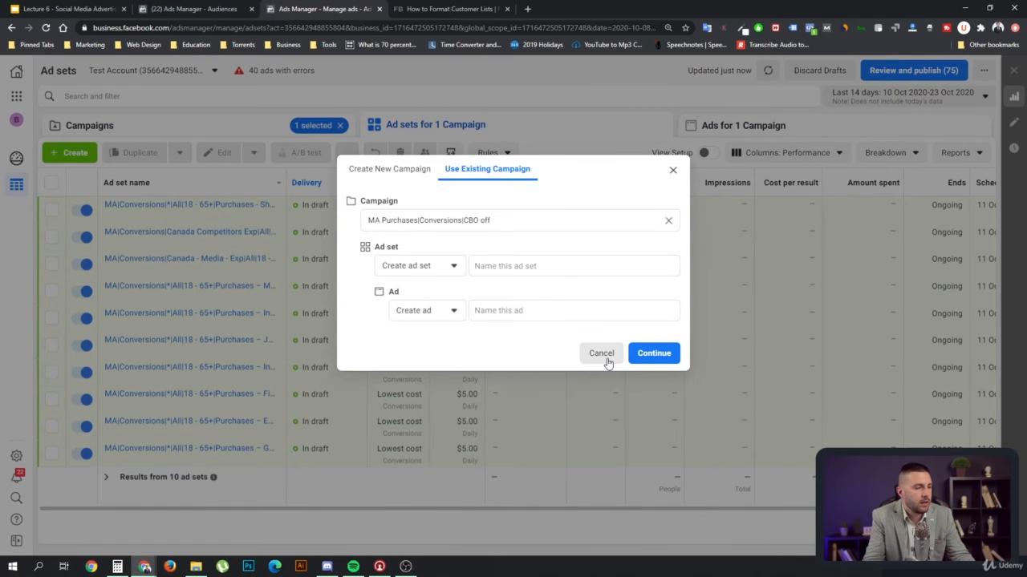
click(601, 354)
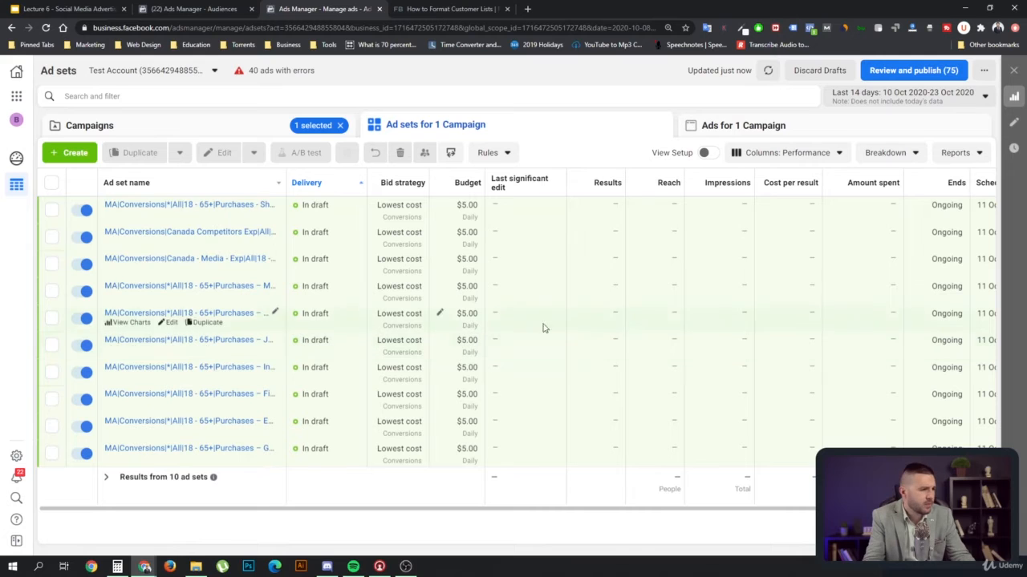
click(189, 205)
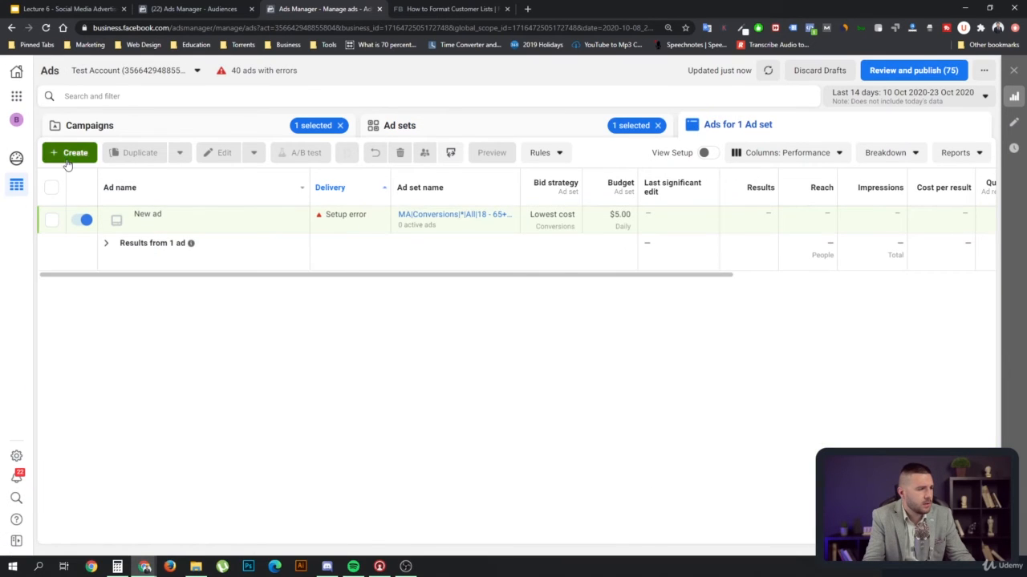
Create a new ad named Instant Experience in the Shopify purchases ad set
click(68, 157)
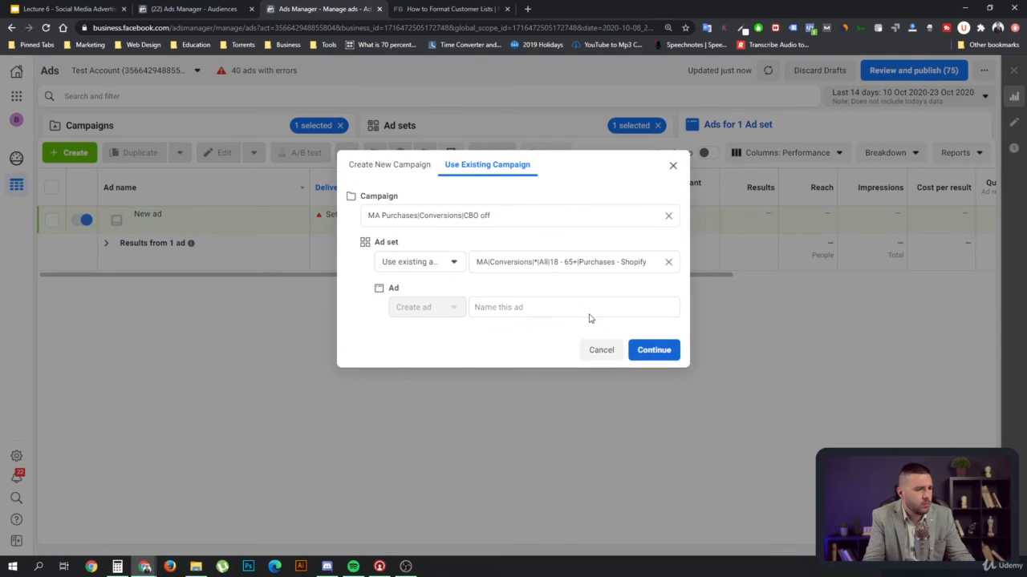
click(542, 306)
text(asd)
key(ctrl+a)
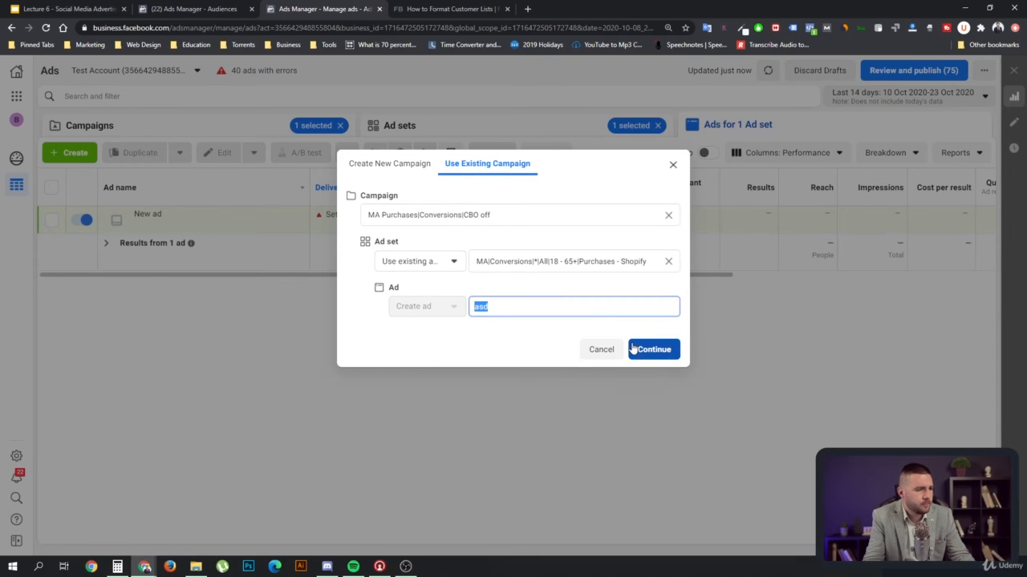
text(Instant)
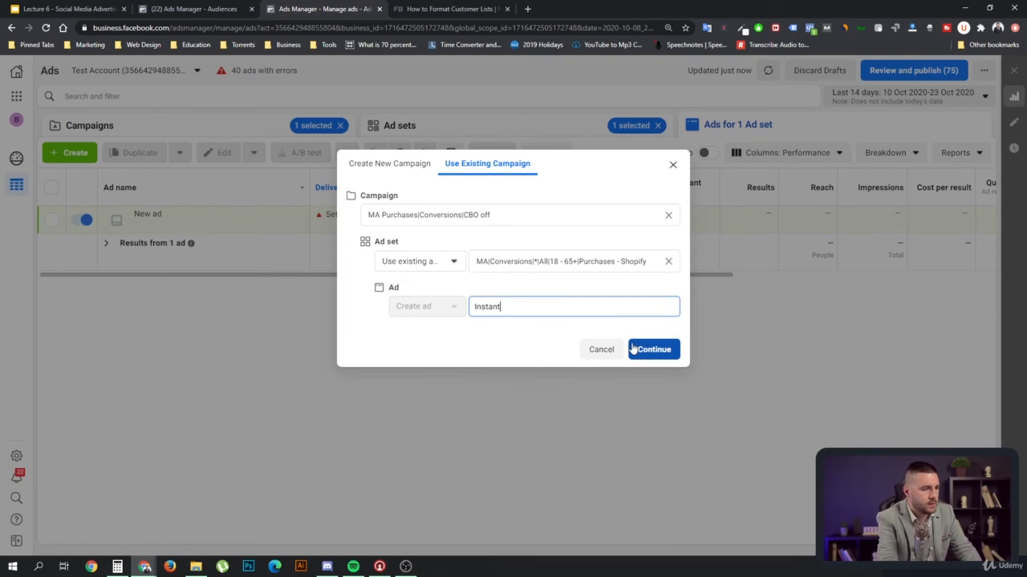
text( Expercie)
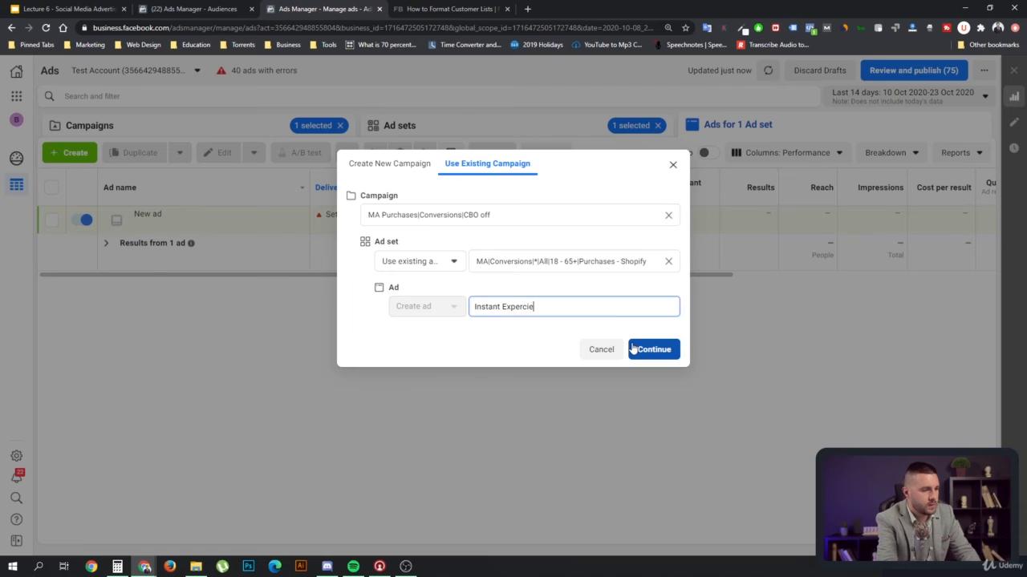
key(BackSpace)
key(BackSpace)
key(BackSpace)
text(ience)
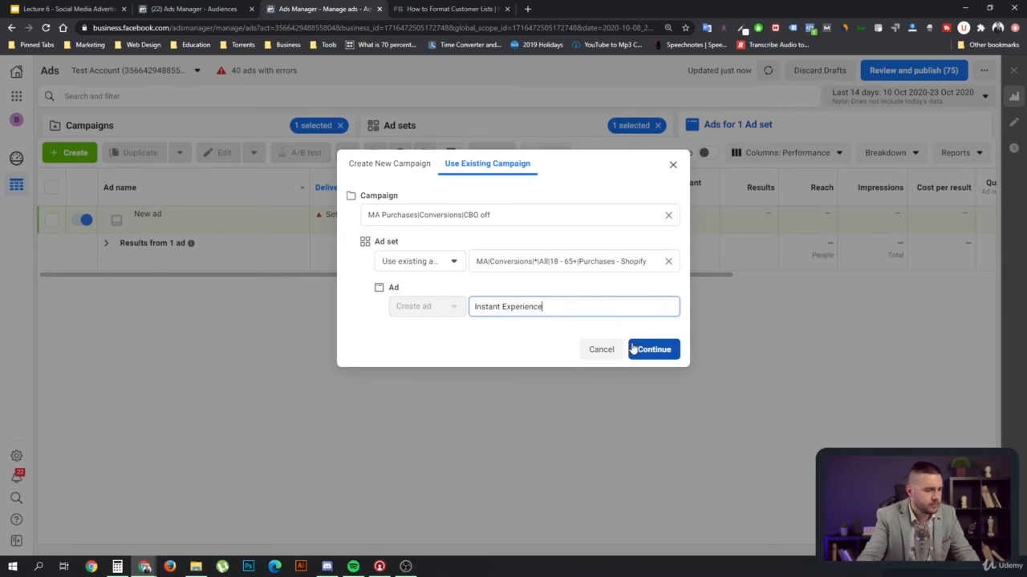
click(634, 349)
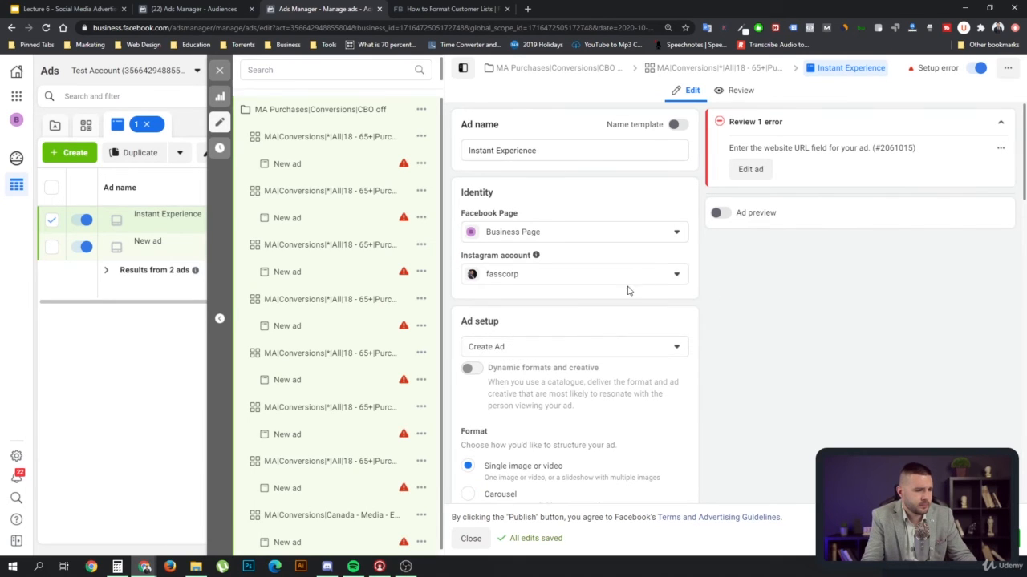
Add an Instant Experience to the ad as its full-screen mobile experience
scroll(646, 305, down, 1)
scroll(612, 290, down, 2)
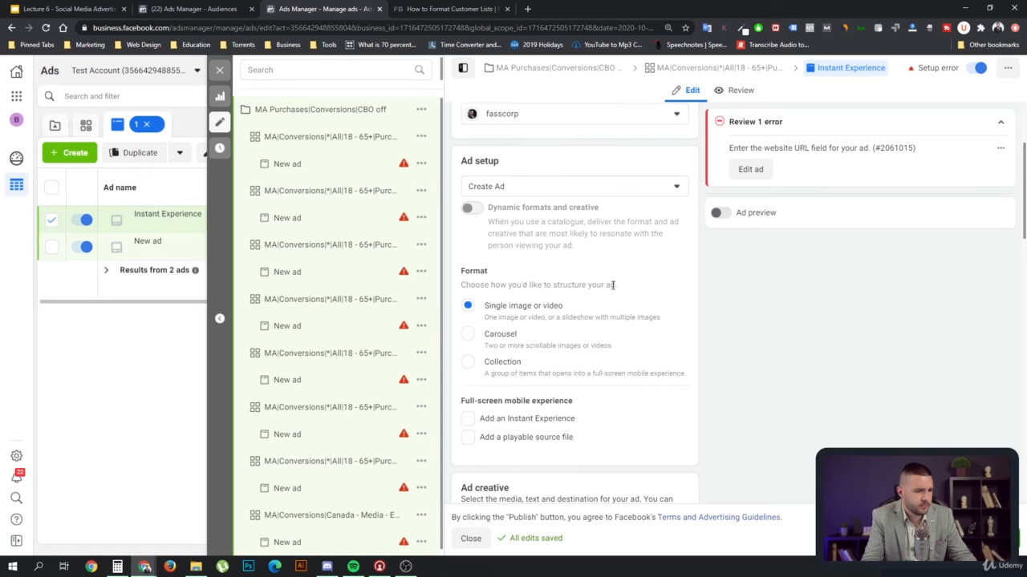
scroll(631, 321, down, 1)
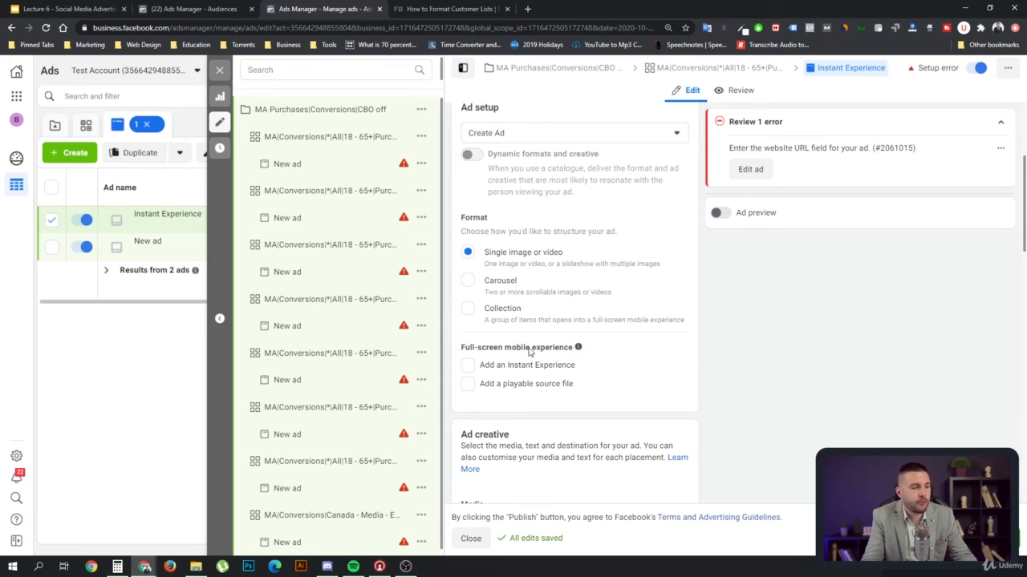
mouse_move(579, 351)
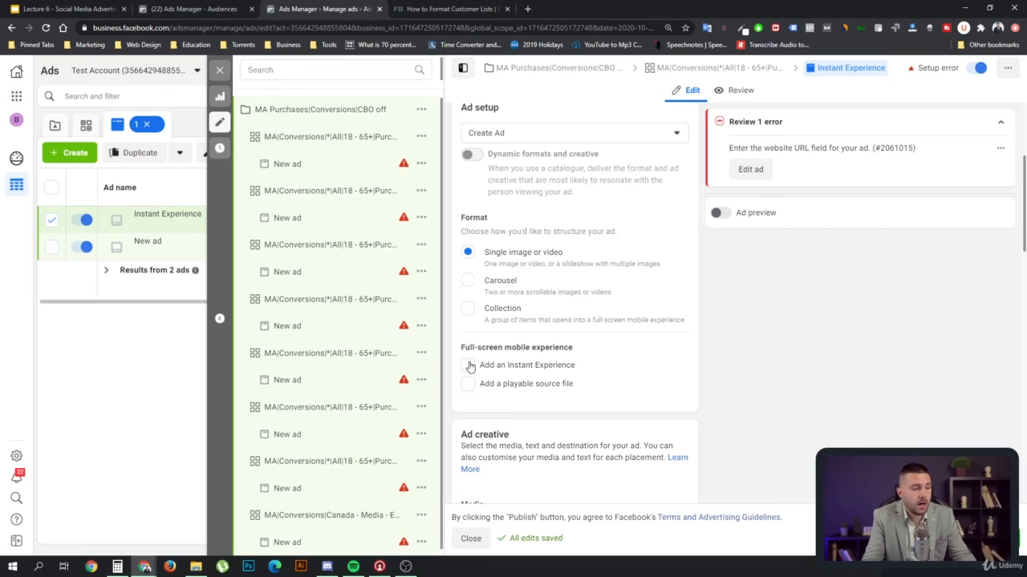
click(504, 367)
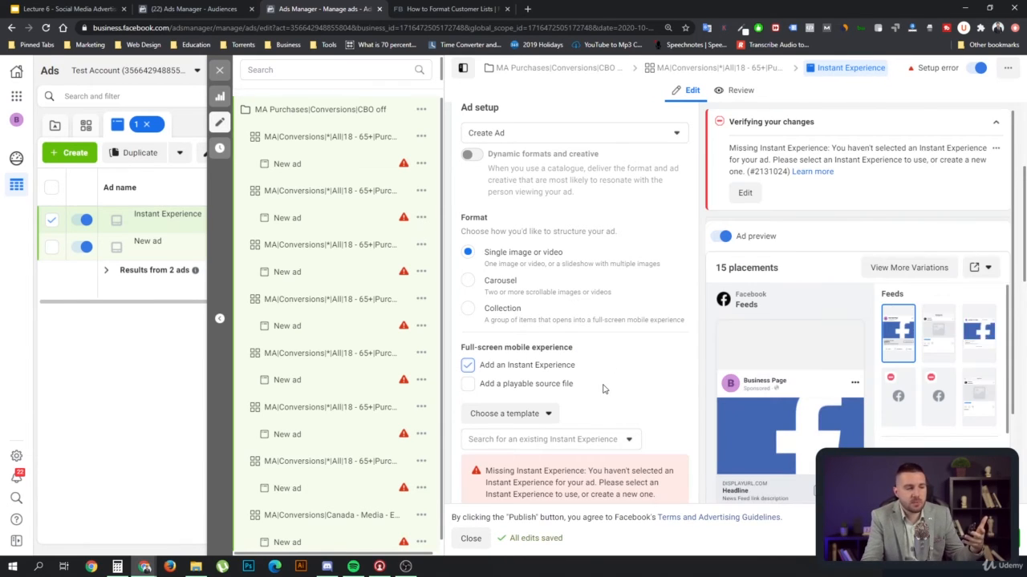
Start a new Instant Experience from a template, dismiss the introductory tip, and look through its mobile preview
scroll(606, 391, down, 1)
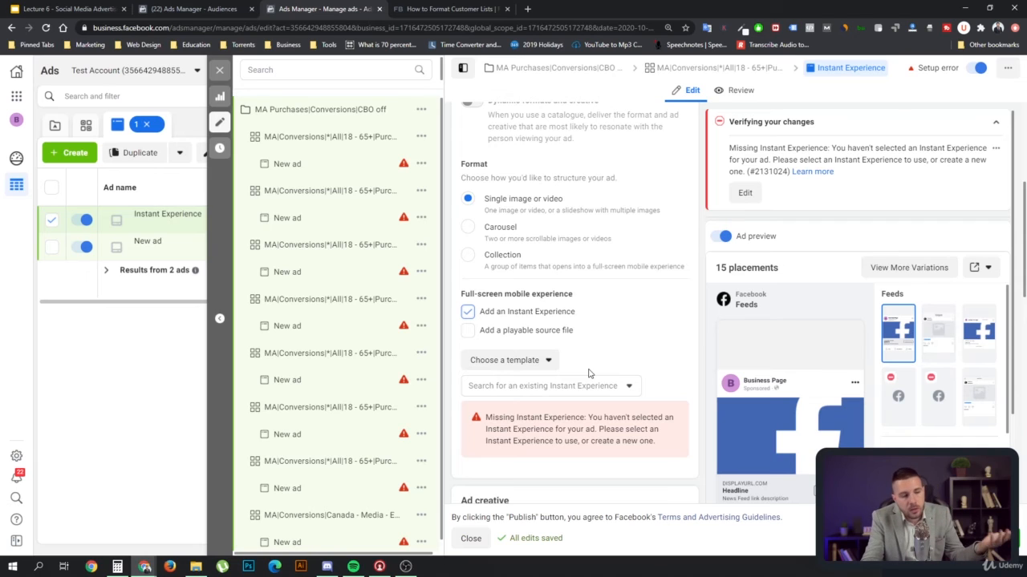
click(544, 363)
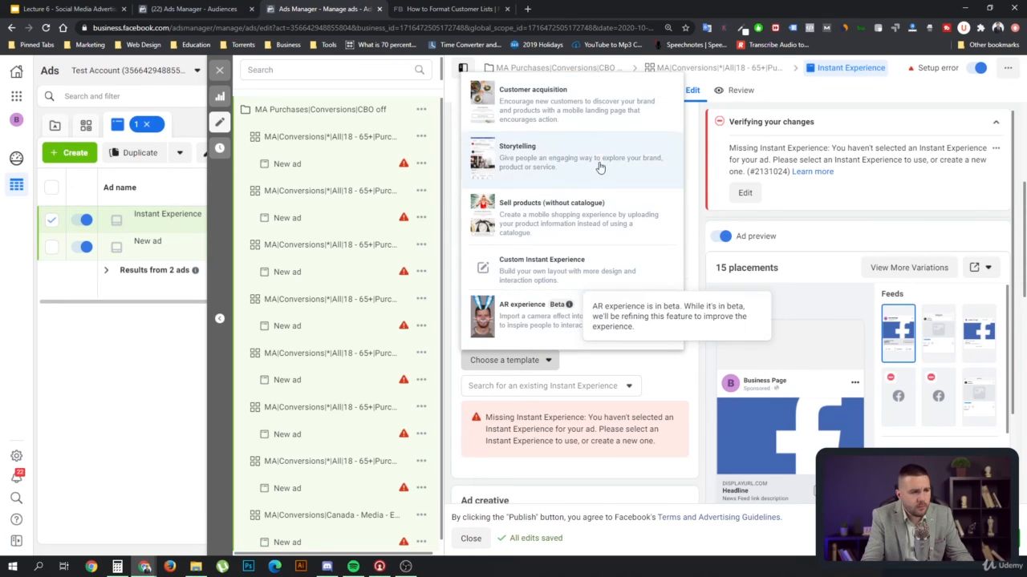
click(648, 333)
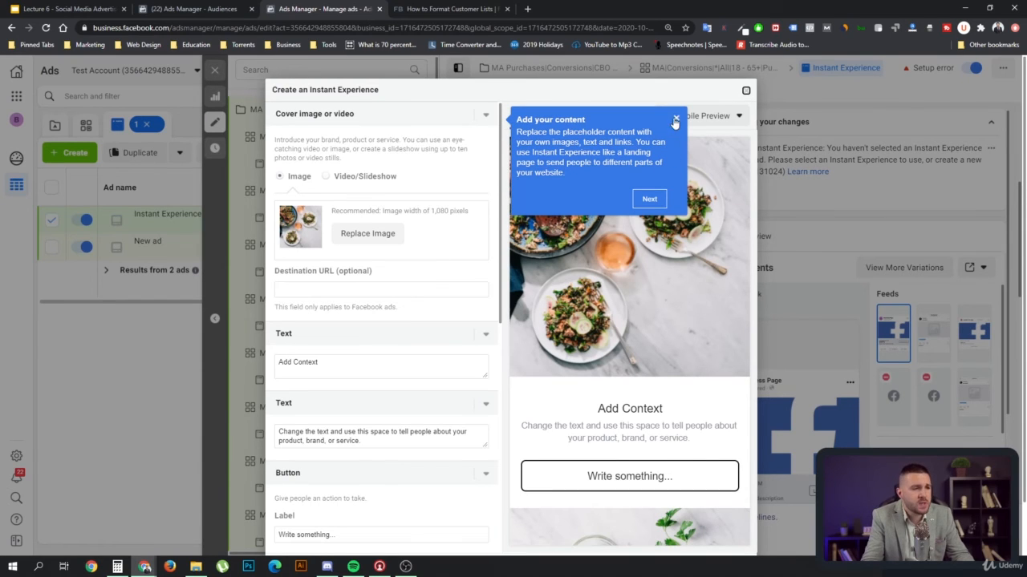
click(676, 120)
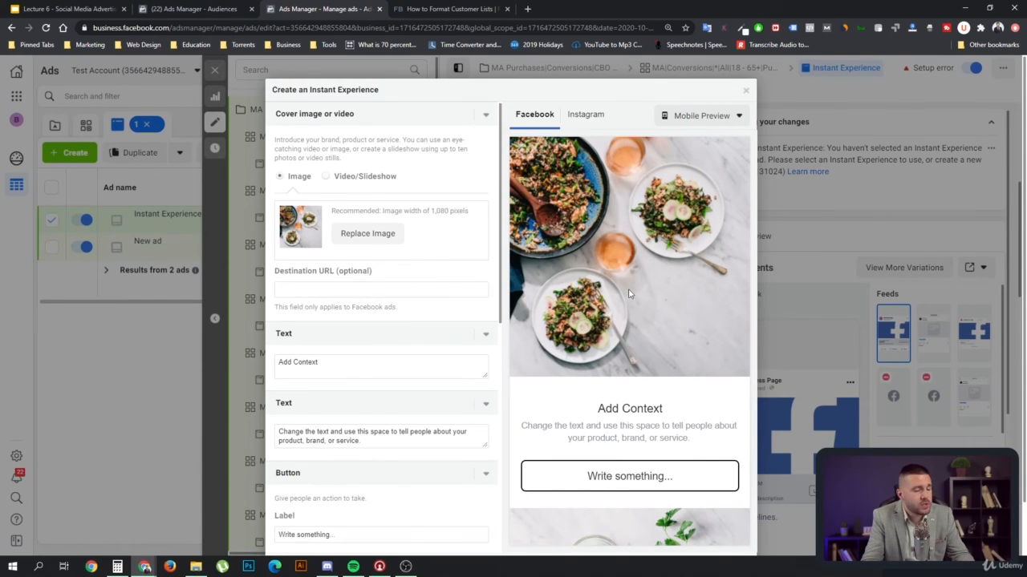
scroll(617, 345, down, 6)
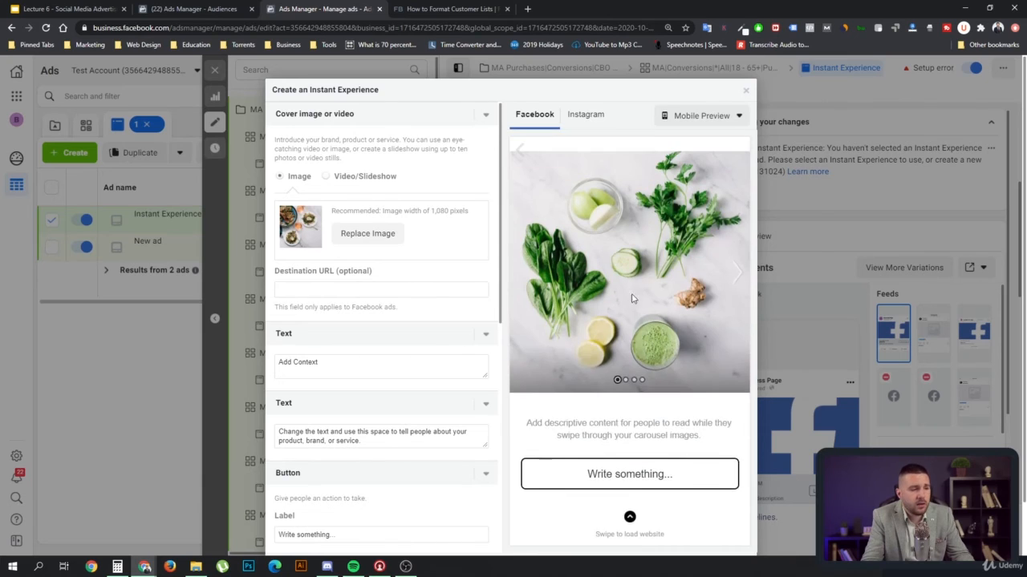
scroll(681, 445, up, 4)
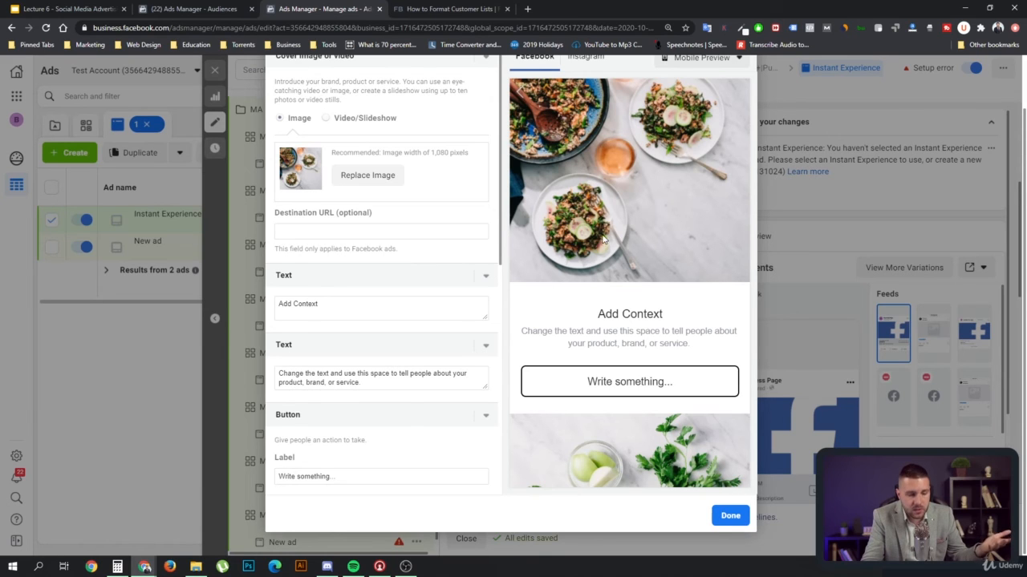
scroll(571, 261, down, 2)
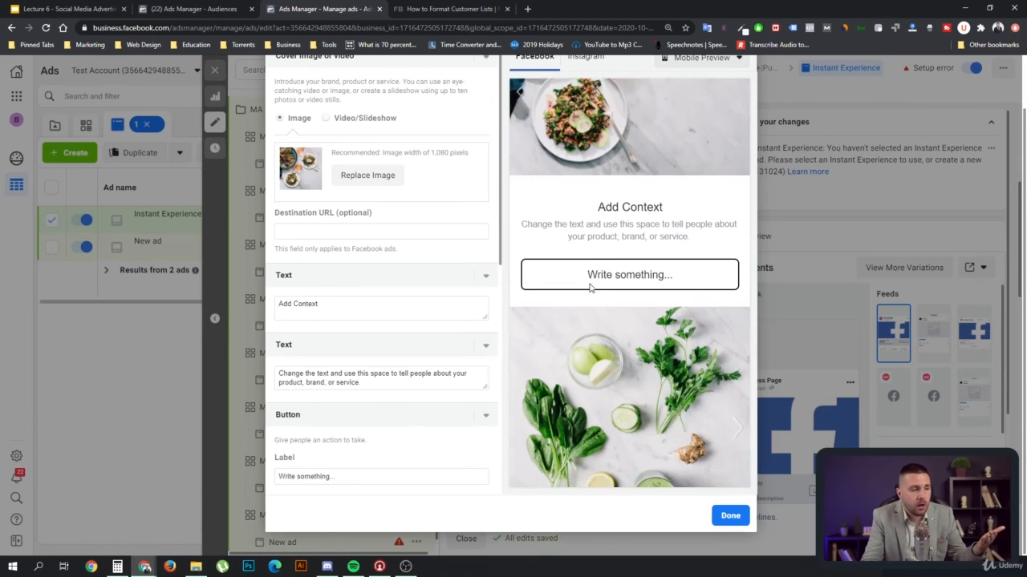
scroll(622, 313, down, 3)
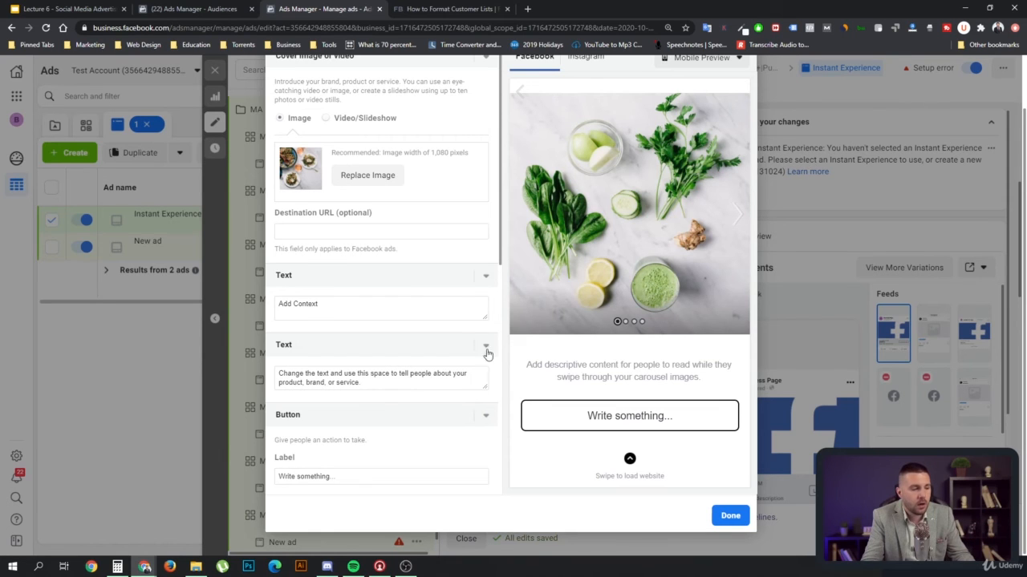
scroll(628, 385, up, 5)
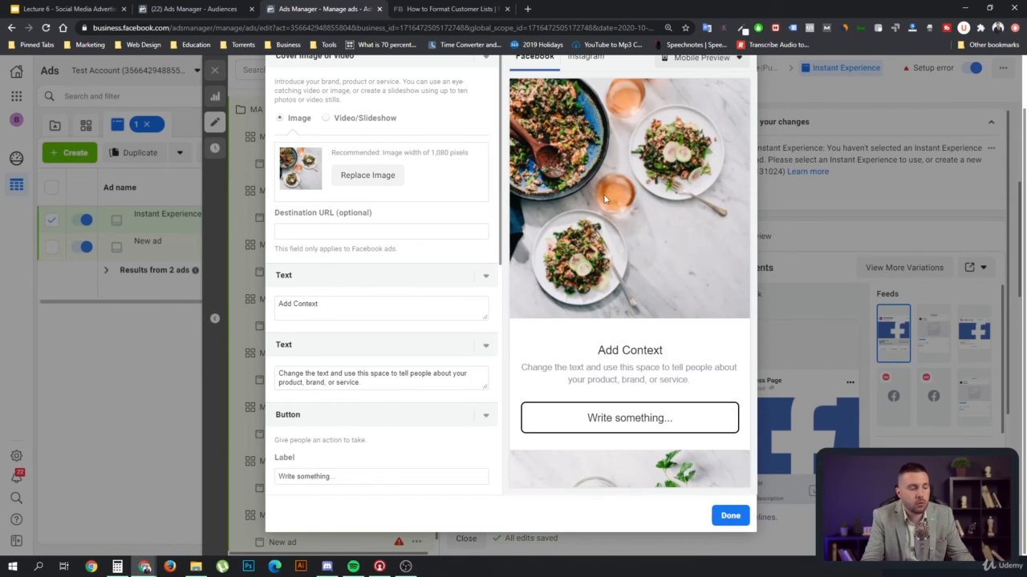
Look through the rest of the Instant Experience template's mobile preview and close the editor
scroll(630, 213, down, 2)
scroll(650, 200, up, 2)
scroll(650, 178, down, 5)
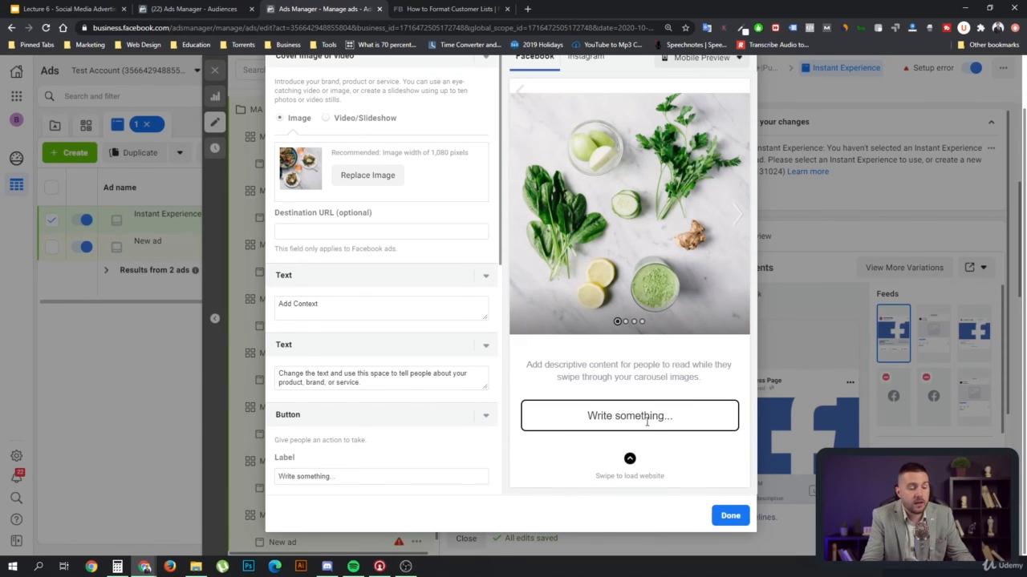
click(730, 516)
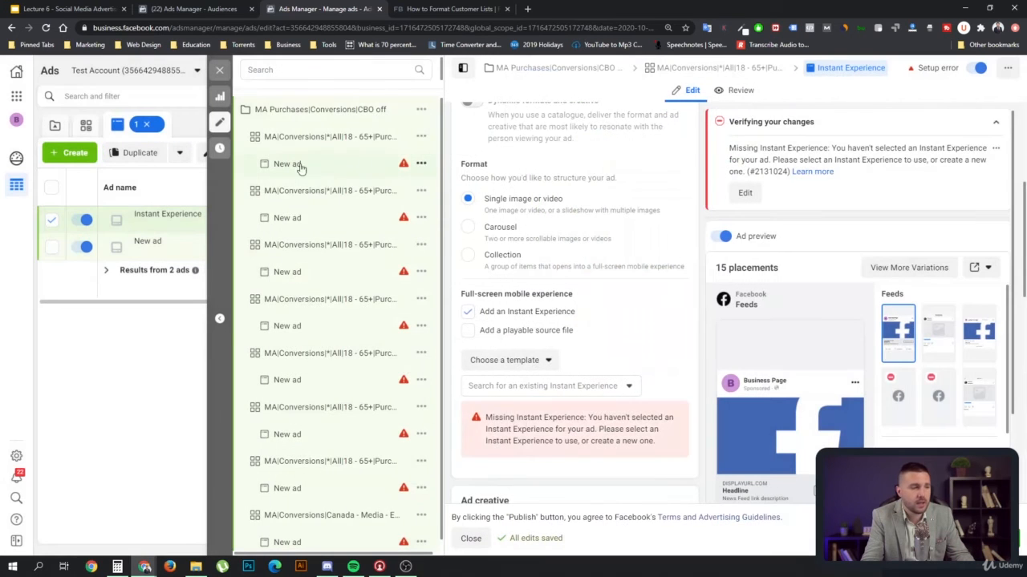
In the Audiences page, start an Instant Experience custom audience and set its page to DreamCatchers Hair Extensions
click(227, 16)
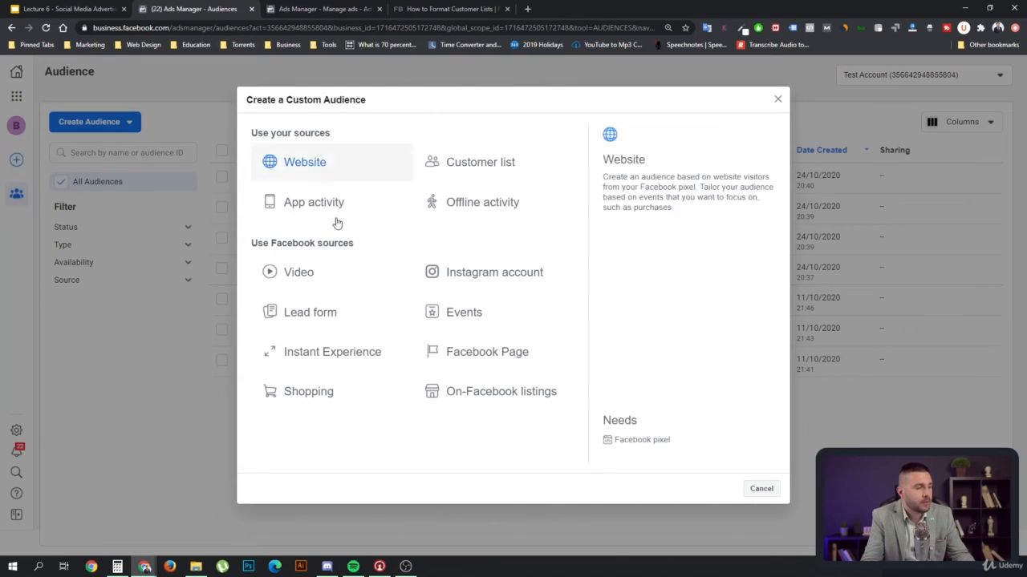
click(327, 362)
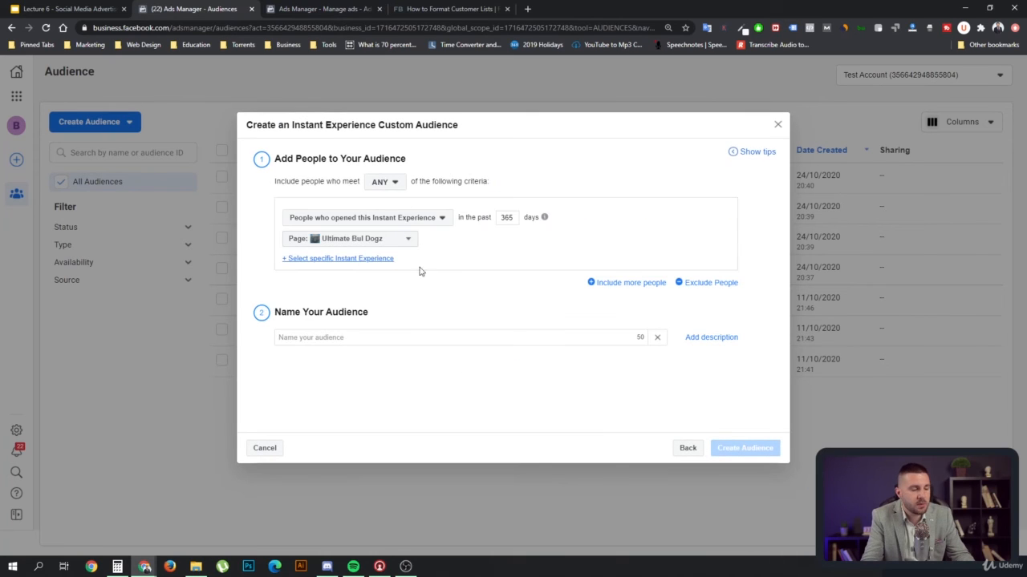
click(393, 220)
click(393, 220)
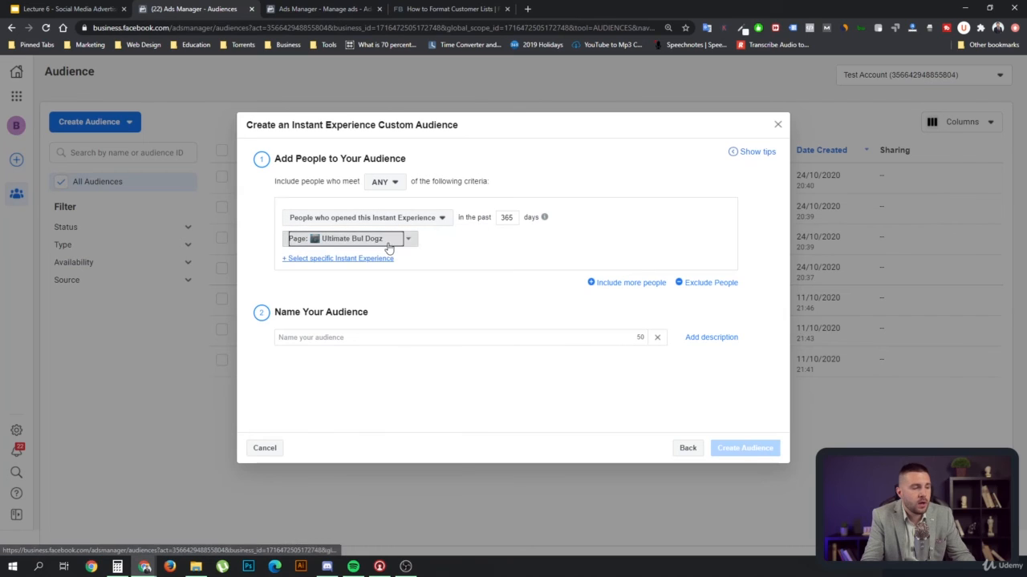
click(389, 240)
text(dream)
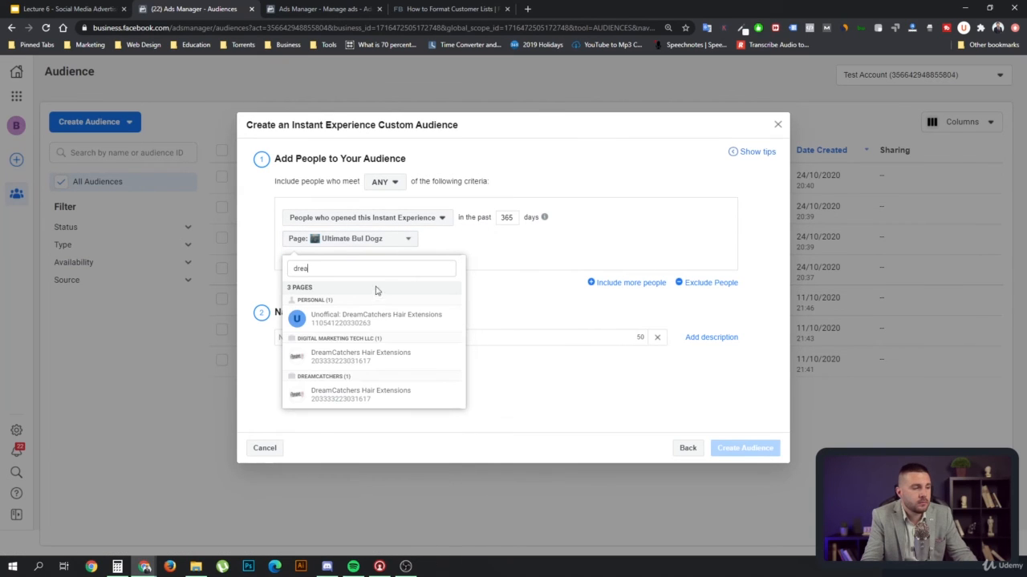
click(378, 361)
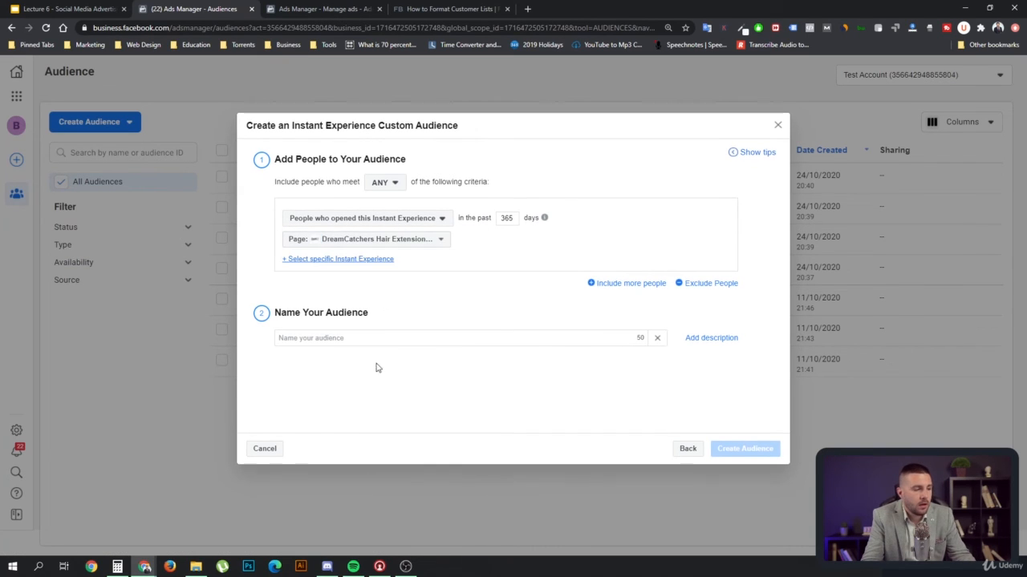
Restrict the audience to one specific Instant Experience named Reviews from my customers
click(367, 259)
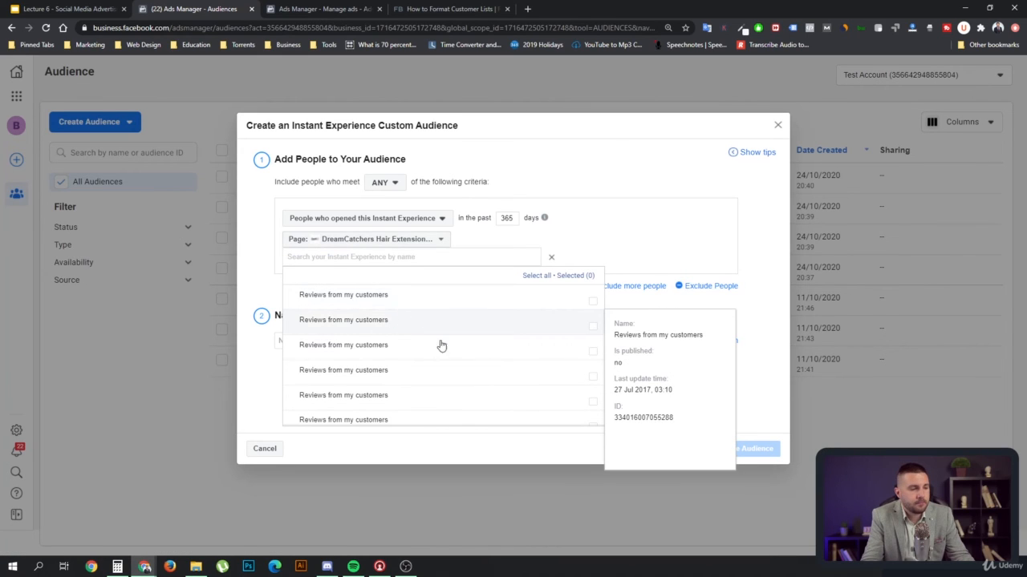
scroll(441, 343, down, 5)
scroll(440, 336, up, 5)
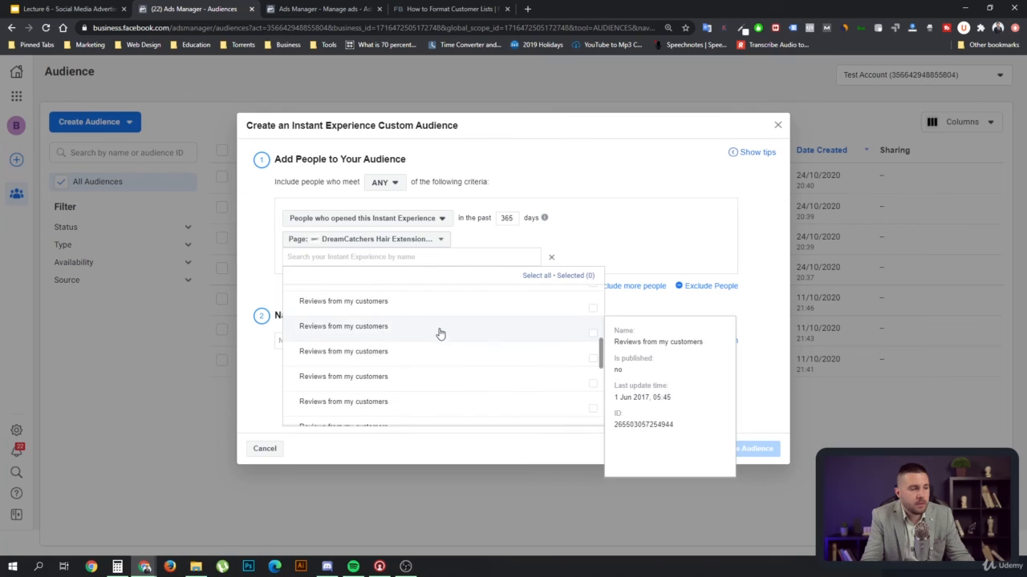
click(426, 306)
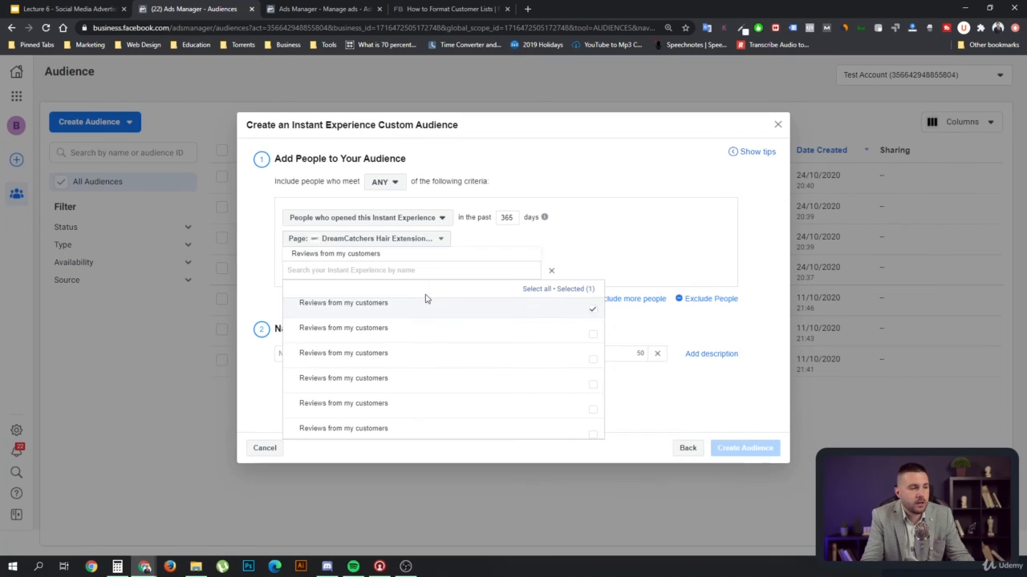
click(642, 237)
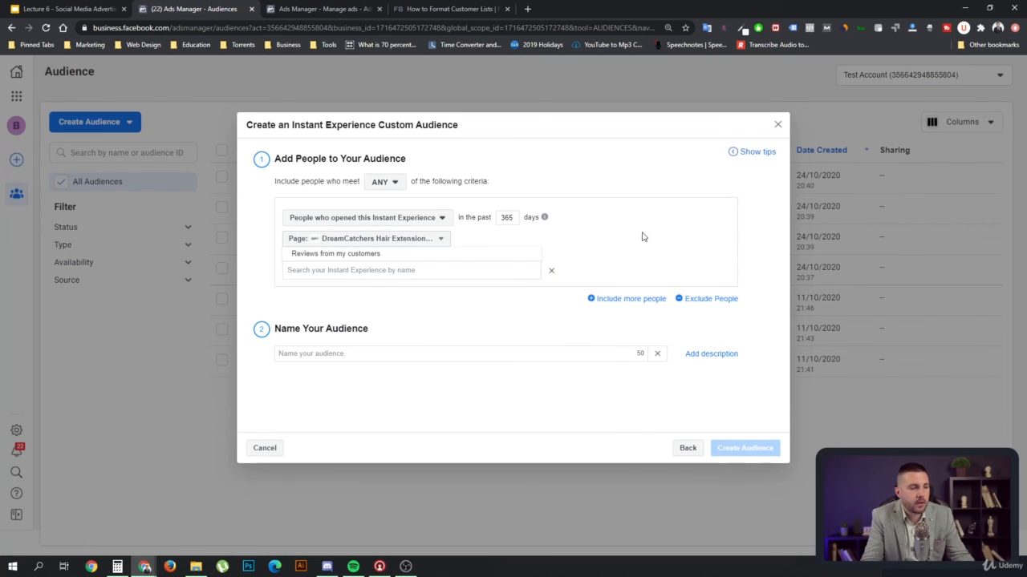
Name the audience asd, and discard it by returning to the source selection and cancelling the custom audience
click(392, 351)
text(asd)
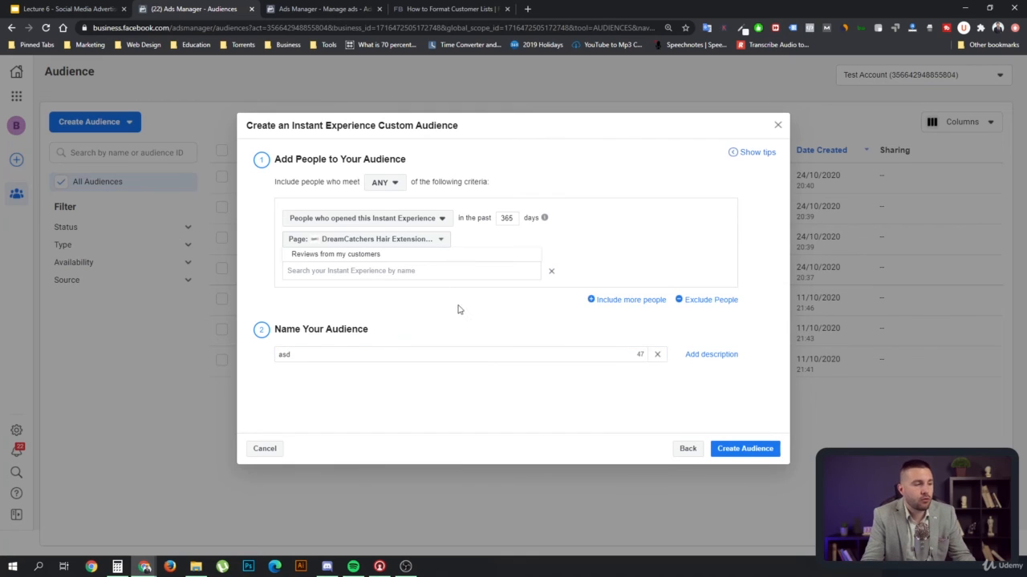
click(688, 451)
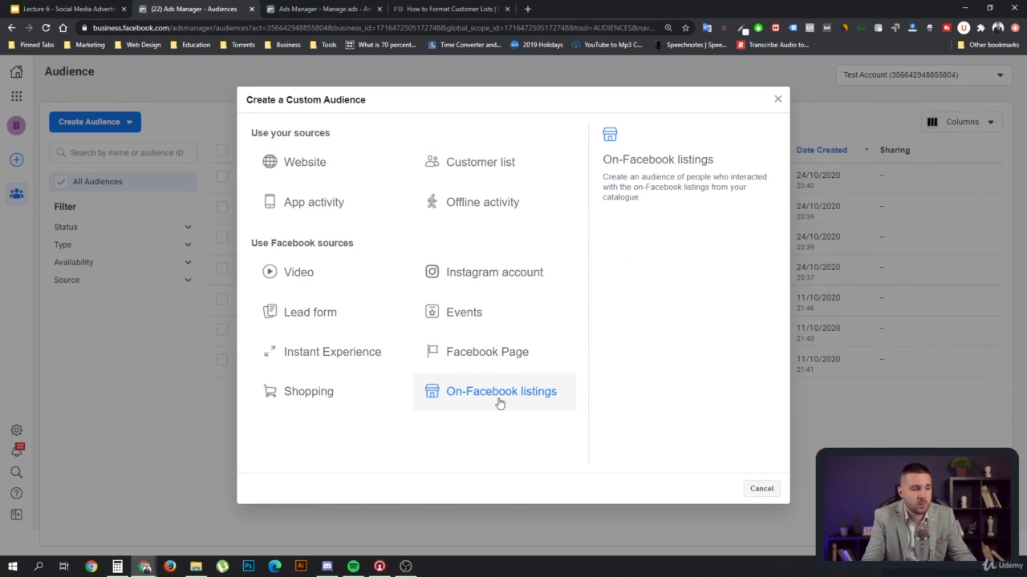
click(762, 490)
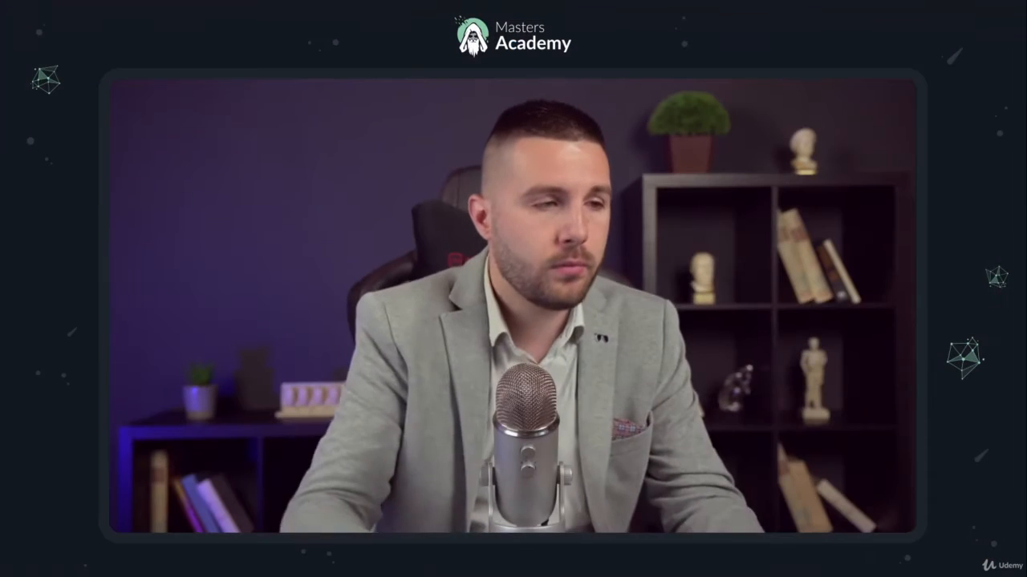